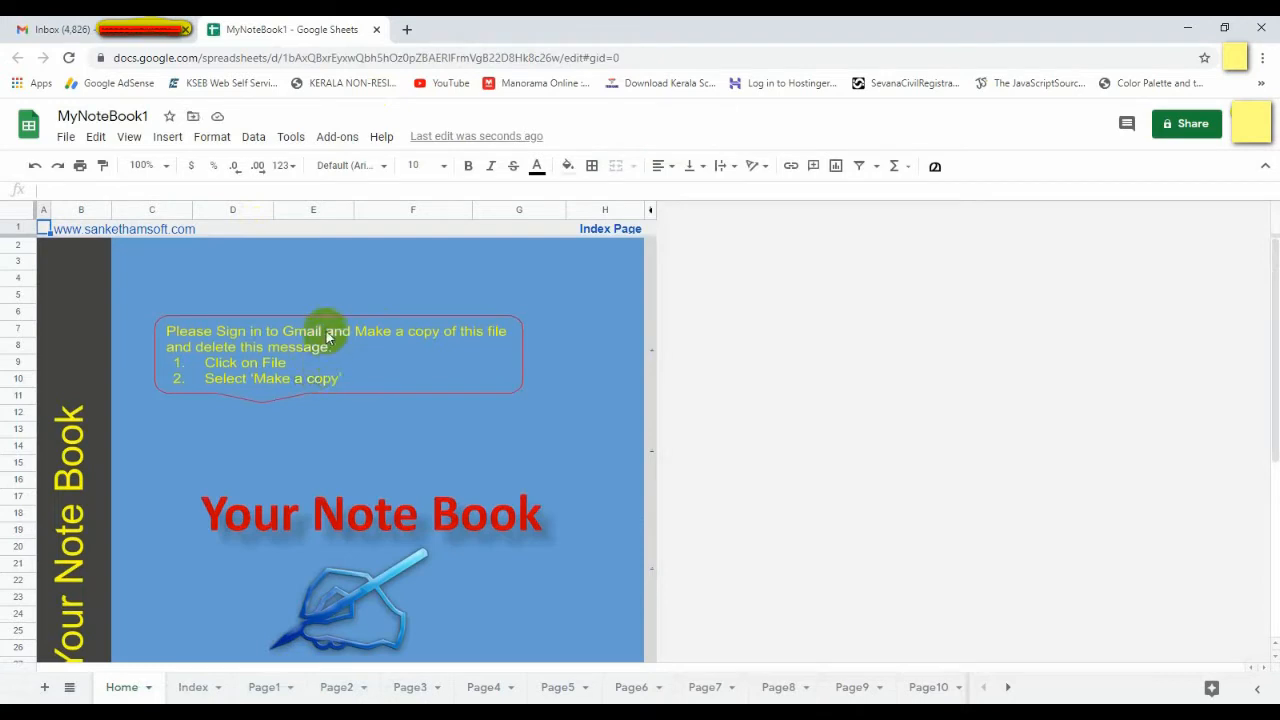
Step: Delete the callout with the sign-in and make-a-copy instructions from the notebook cover
click(325, 322)
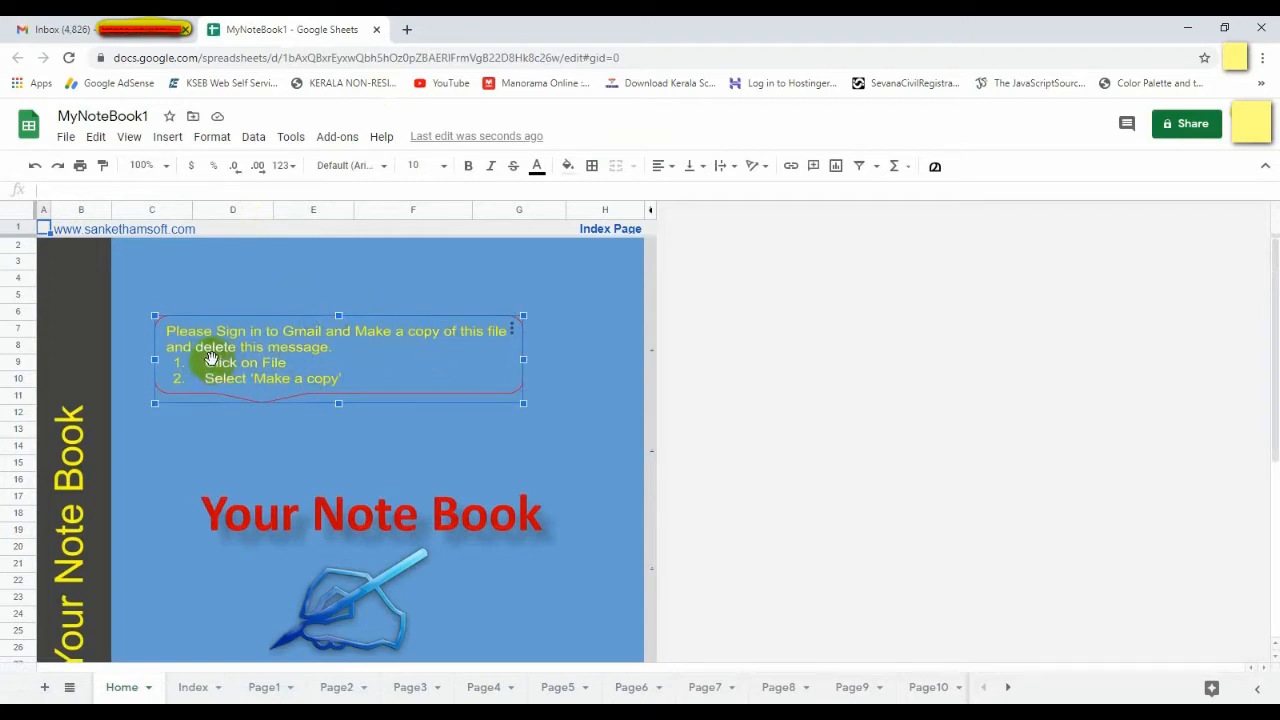
key(Delete)
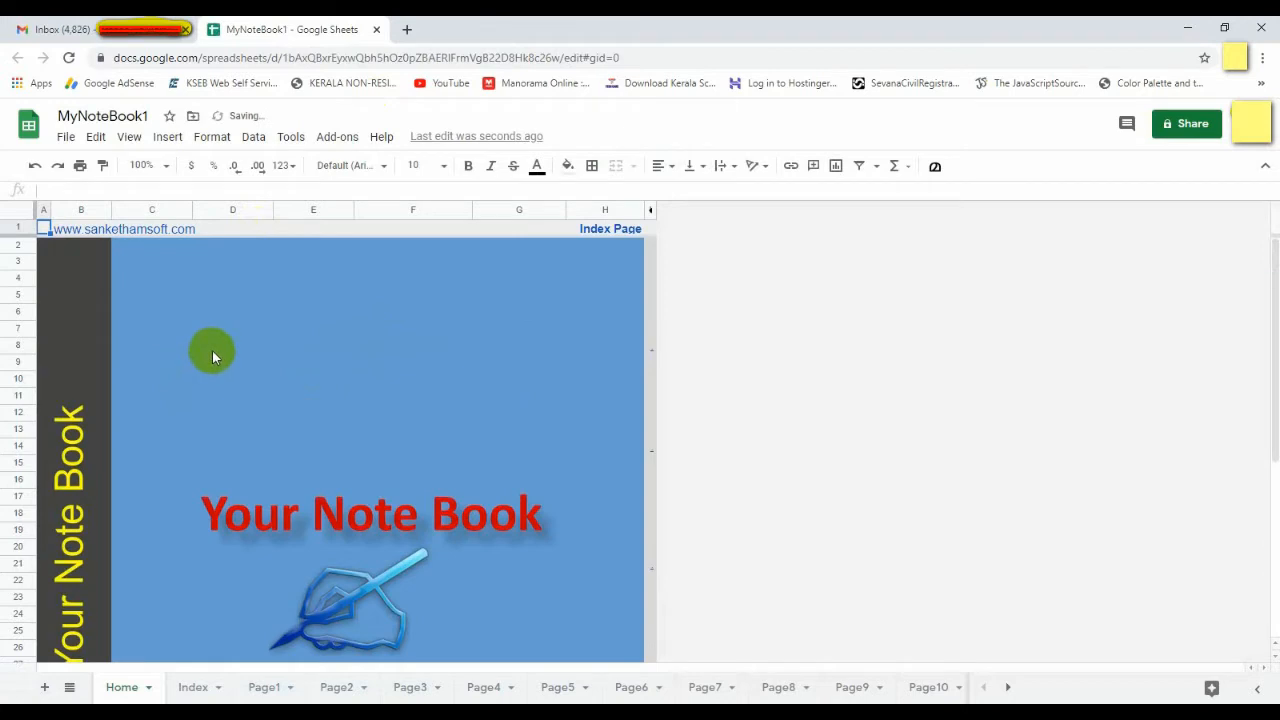
Step: Fill in the cover's Your Name field with "Name" and its Address field with "Address"
scroll(485, 336, down, 1)
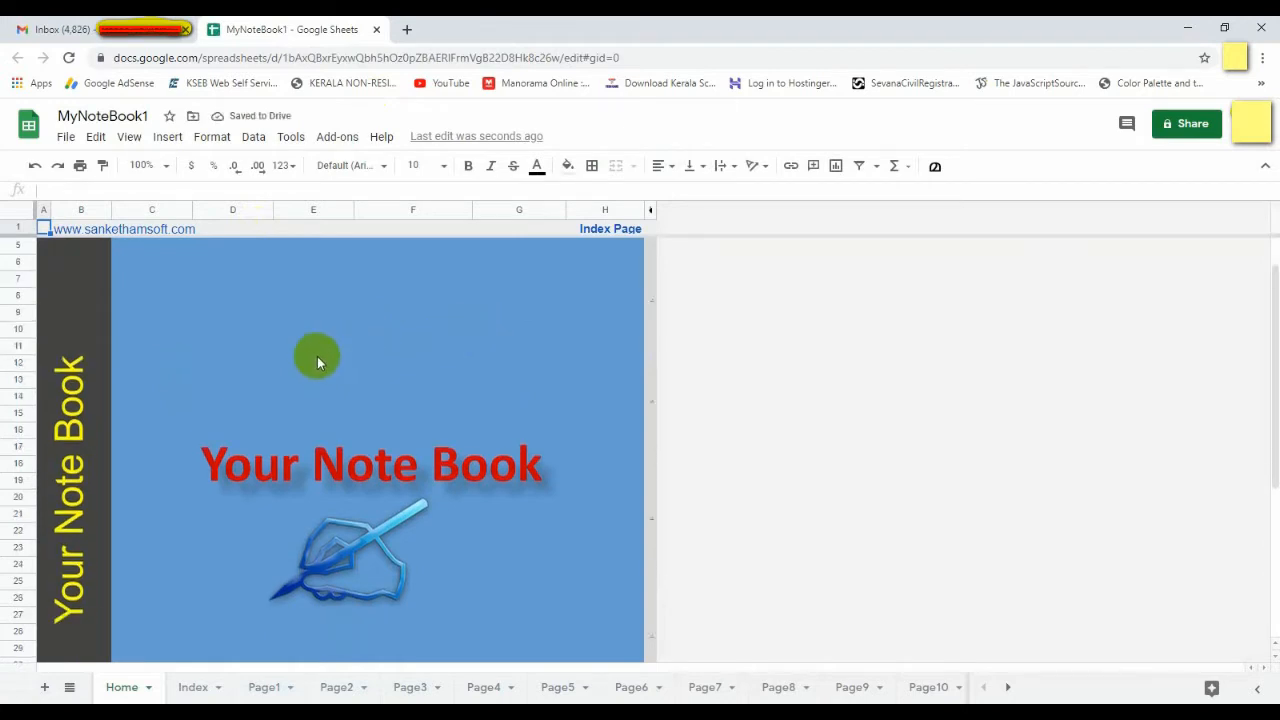
scroll(317, 356, down, 1)
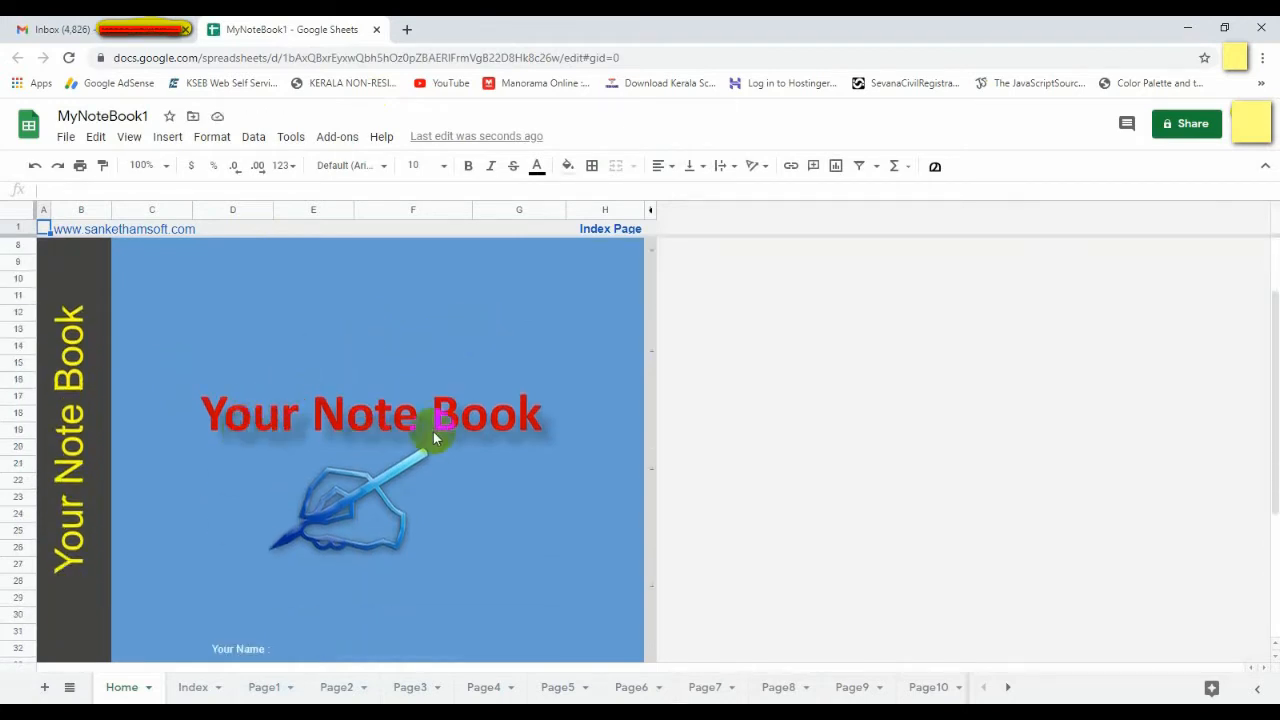
scroll(324, 394, down, 2)
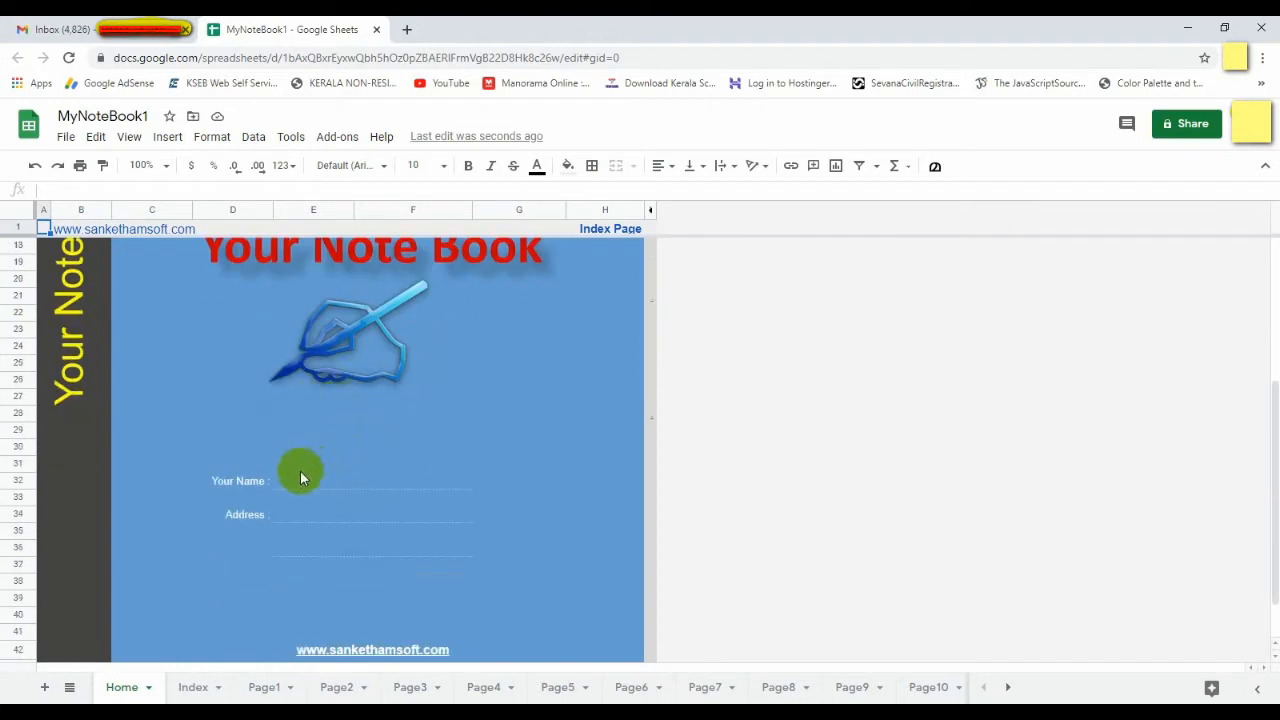
click(304, 478)
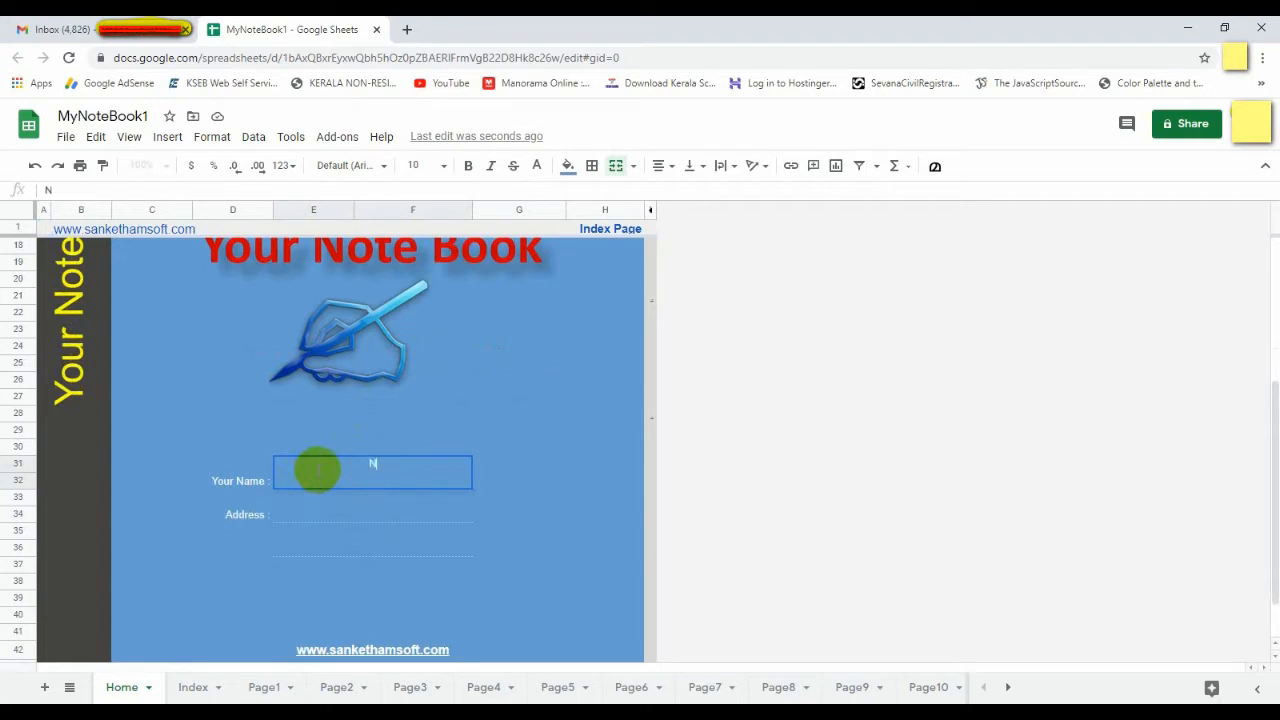
click(460, 412)
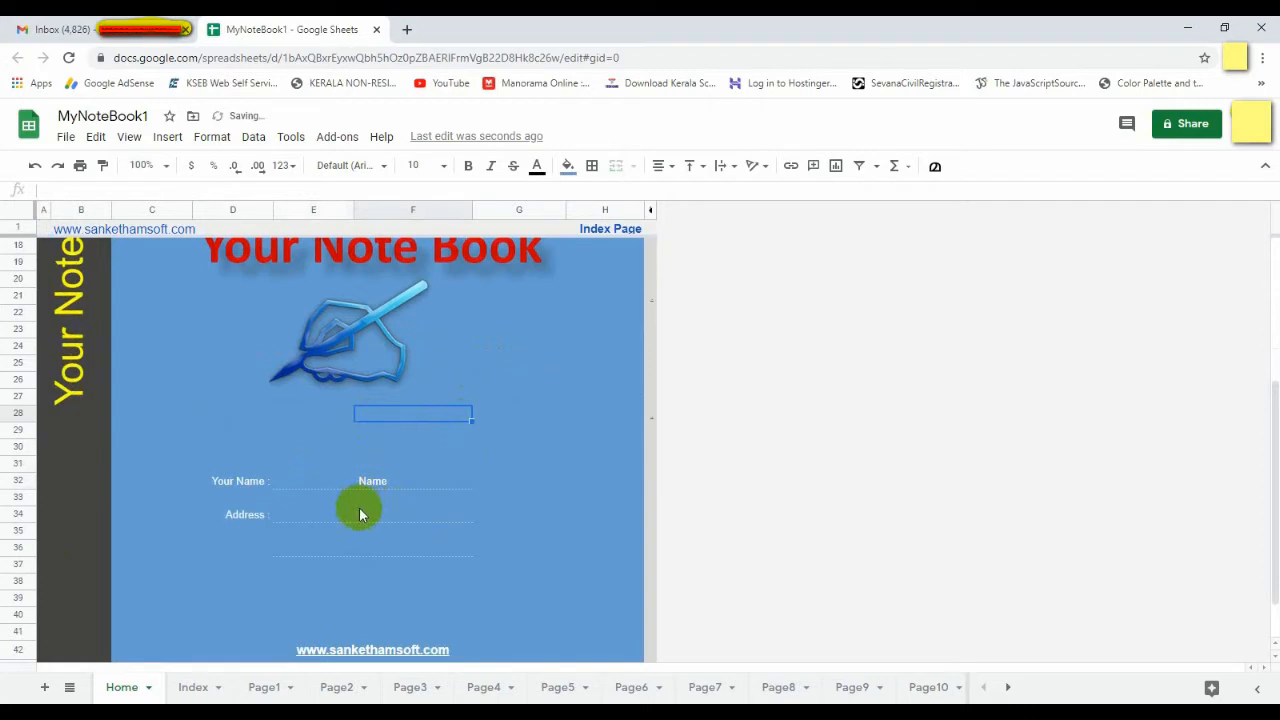
click(361, 514)
double_click(361, 513)
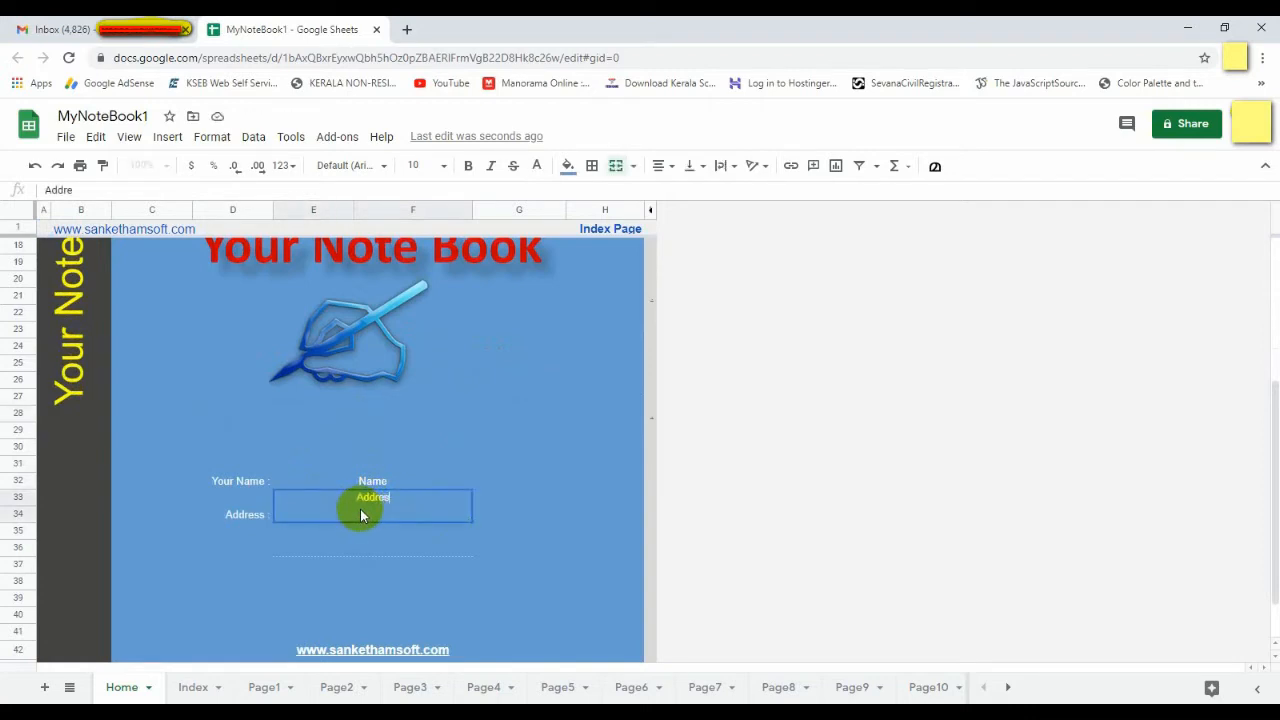
click(551, 454)
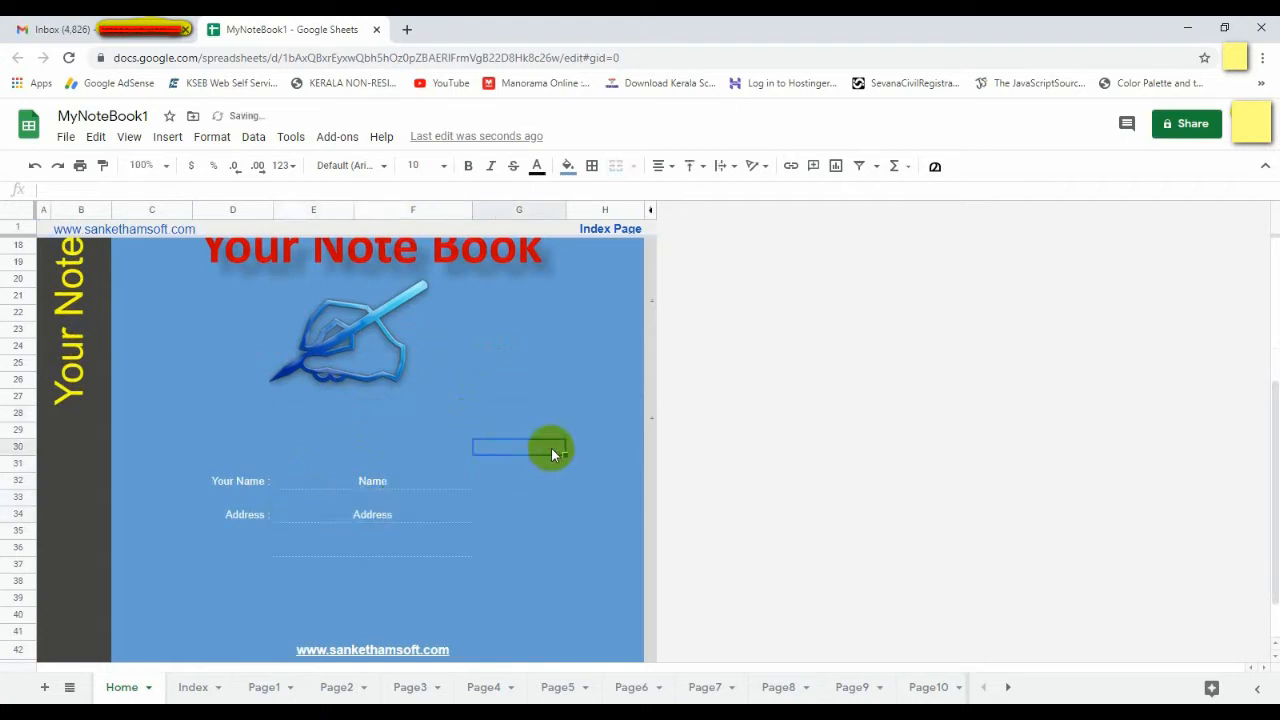
Step: Follow the cover's Index Page link to the Index sheet and look through its list of page numbers
scroll(370, 542, up, 5)
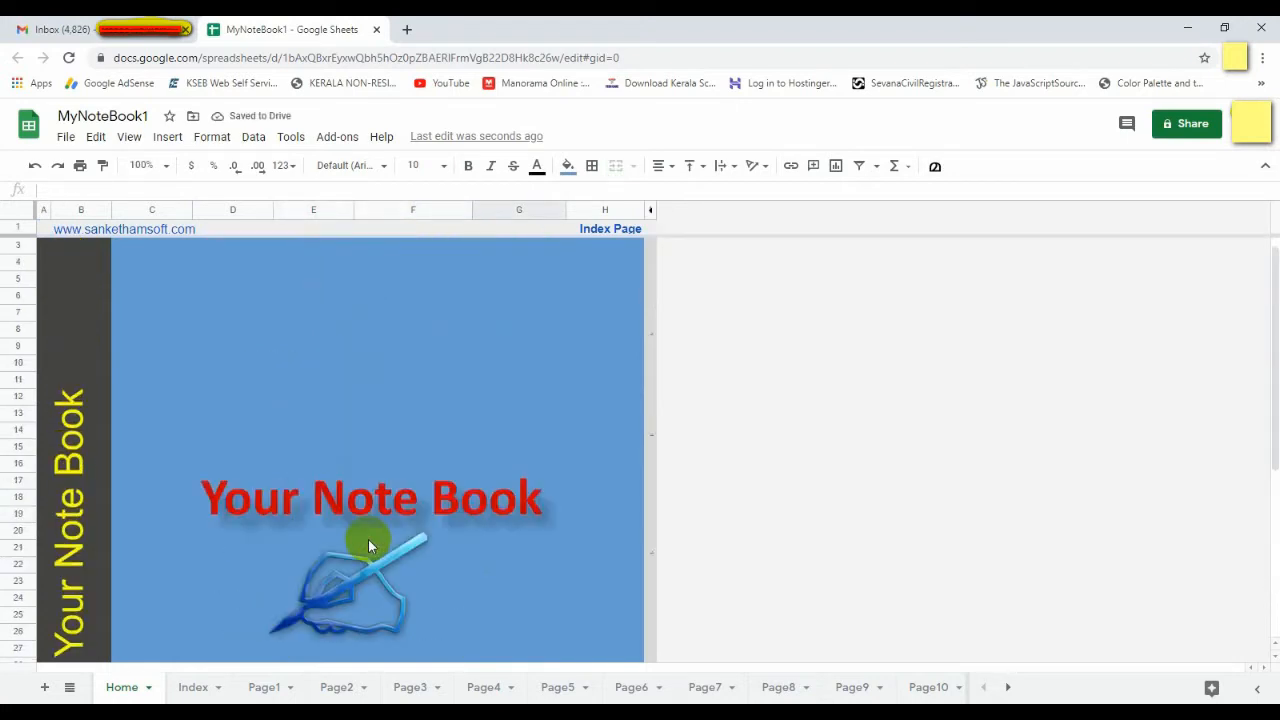
click(598, 226)
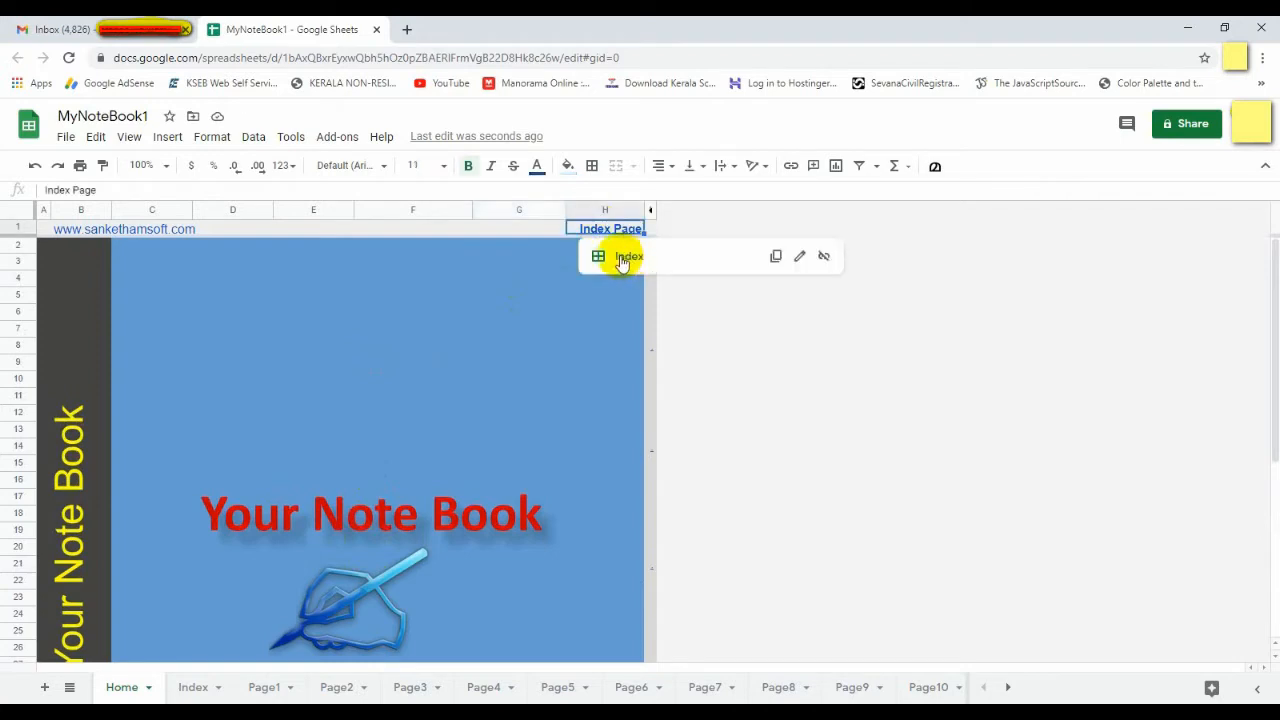
click(627, 258)
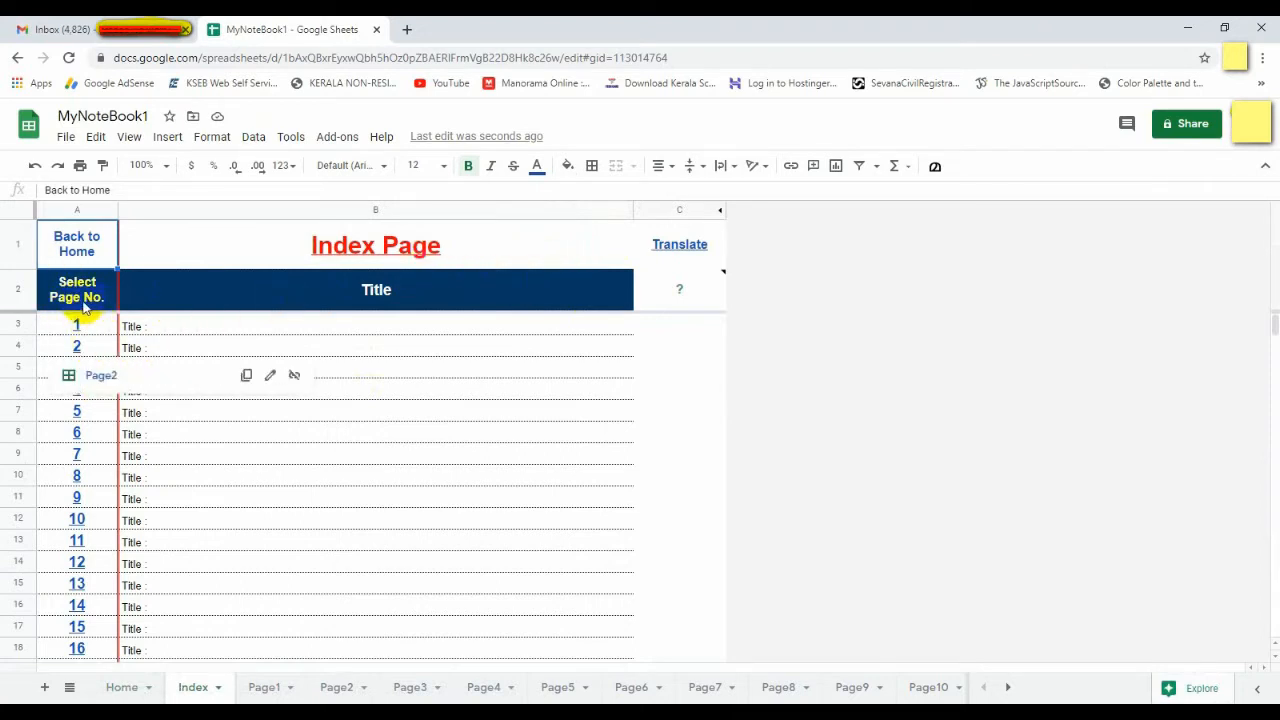
scroll(106, 449, down, 5)
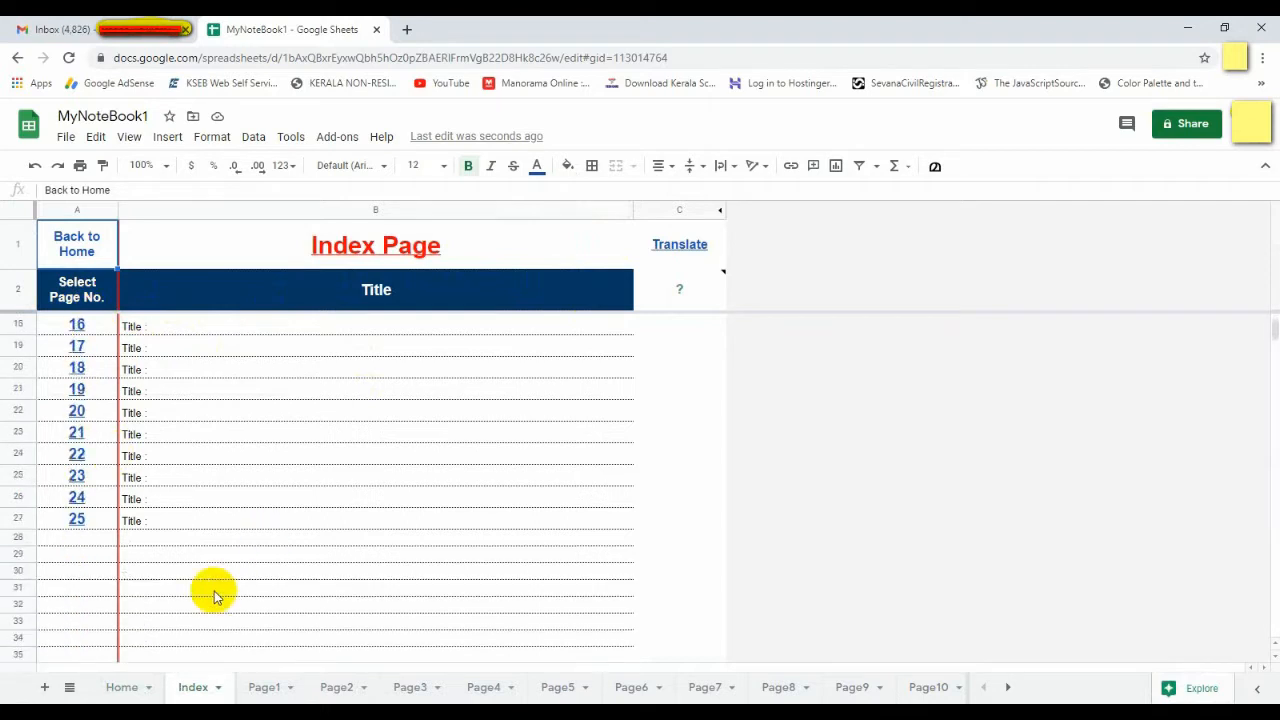
scroll(200, 528, up, 5)
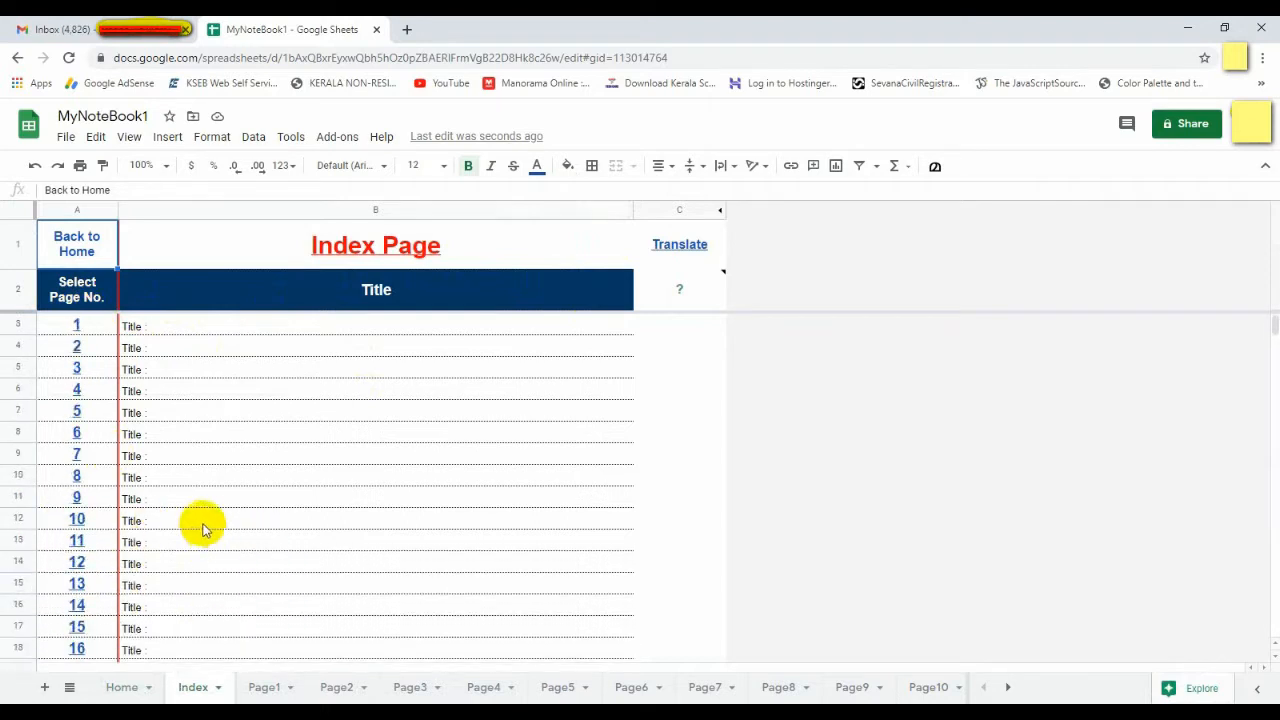
Step: Go to page 1 through its link in the index and complete its title line with "This is Test note"
click(77, 330)
click(99, 357)
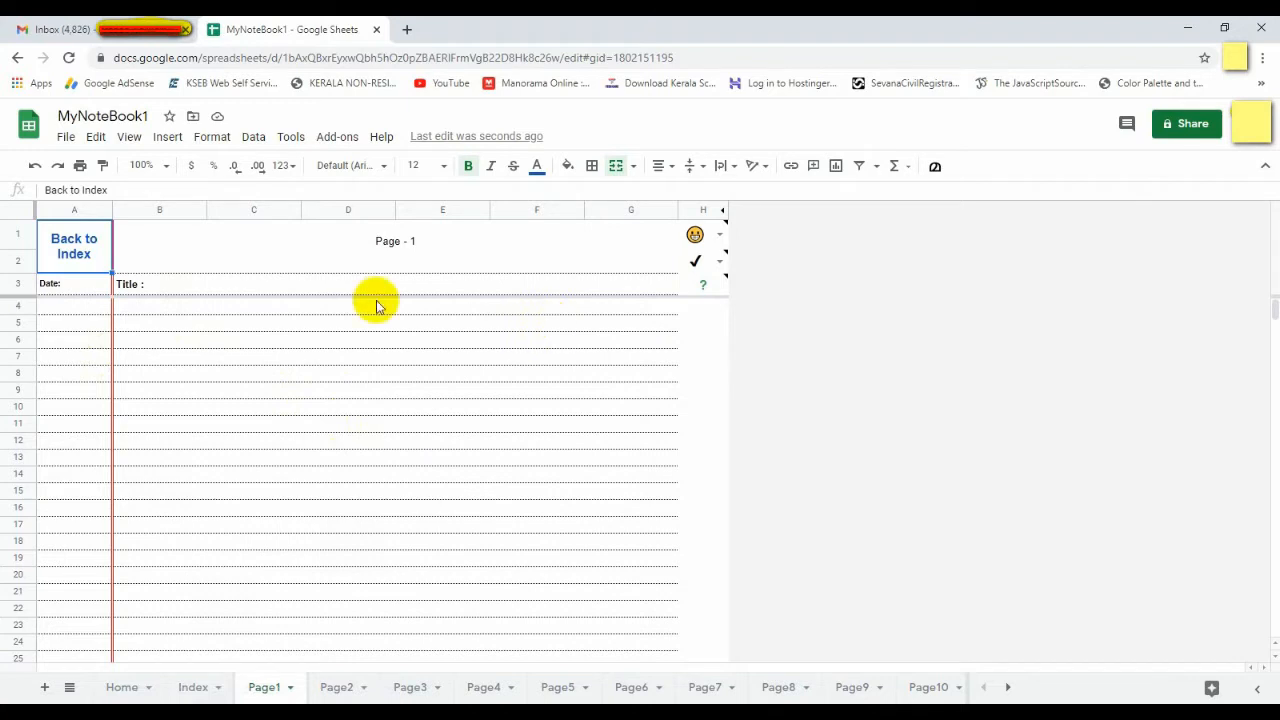
double_click(230, 288)
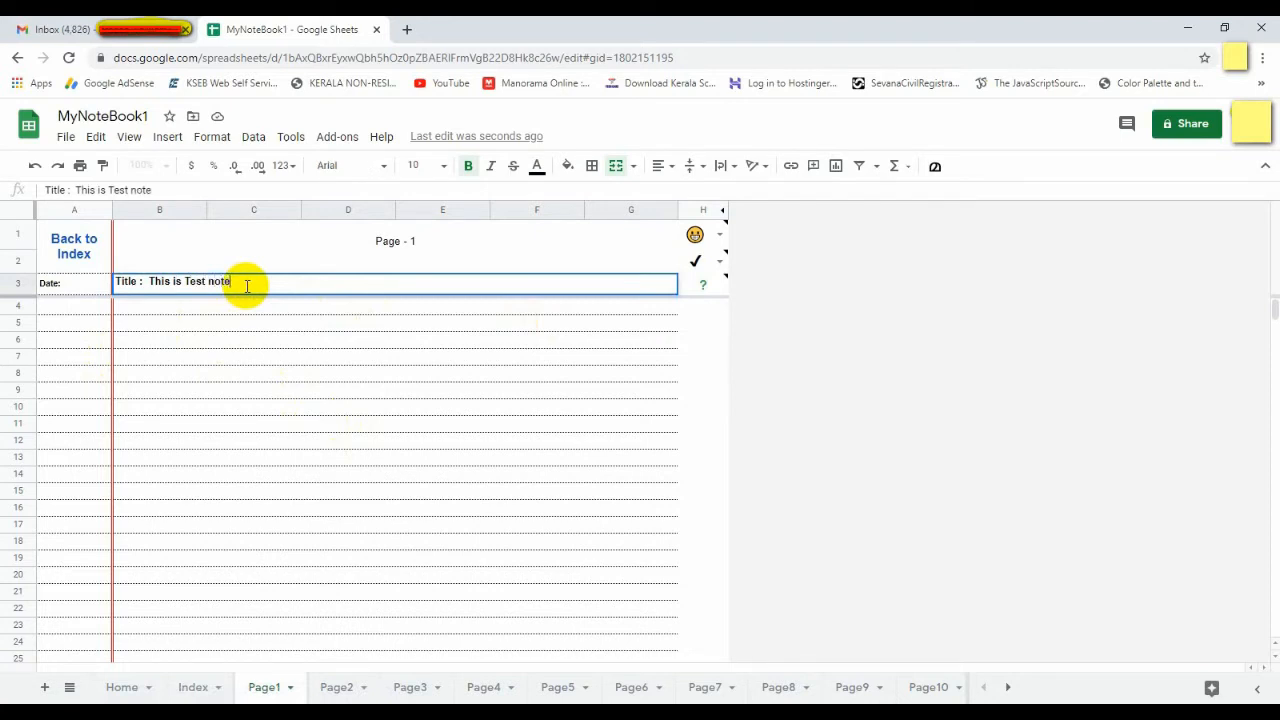
click(233, 358)
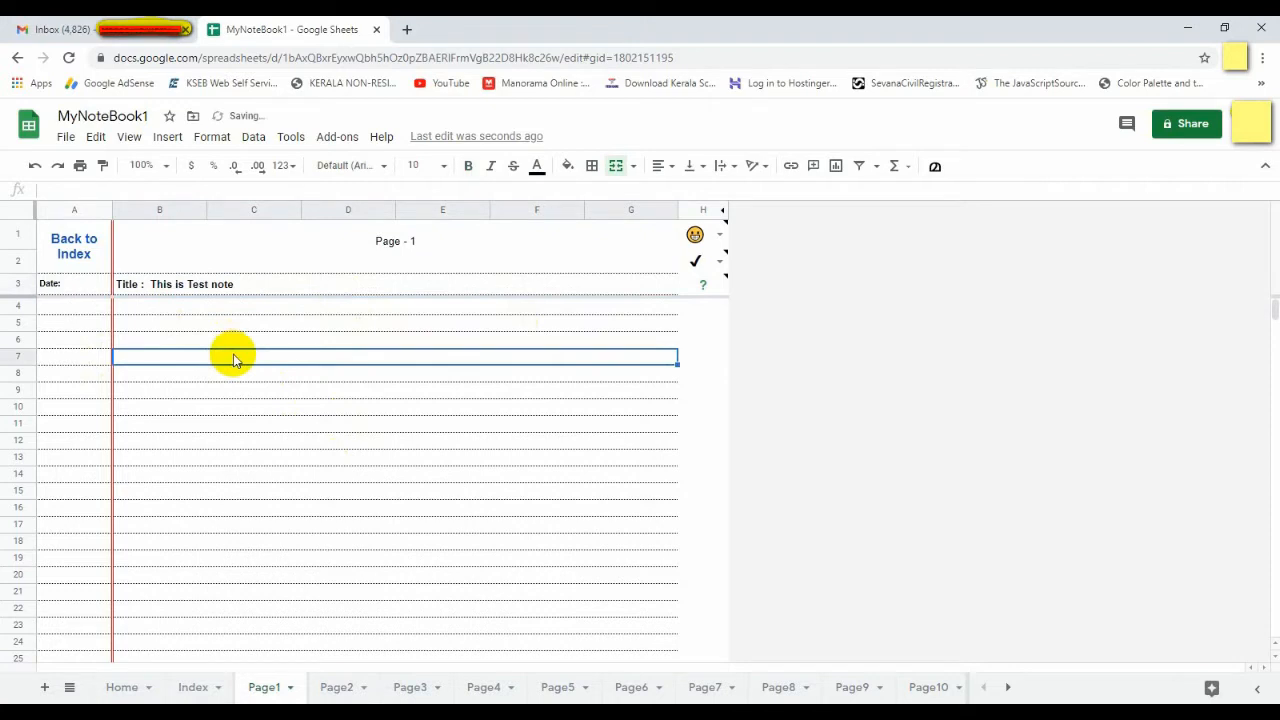
Step: Enter "Your note book" on the first note line of page 1, in row 4
click(203, 310)
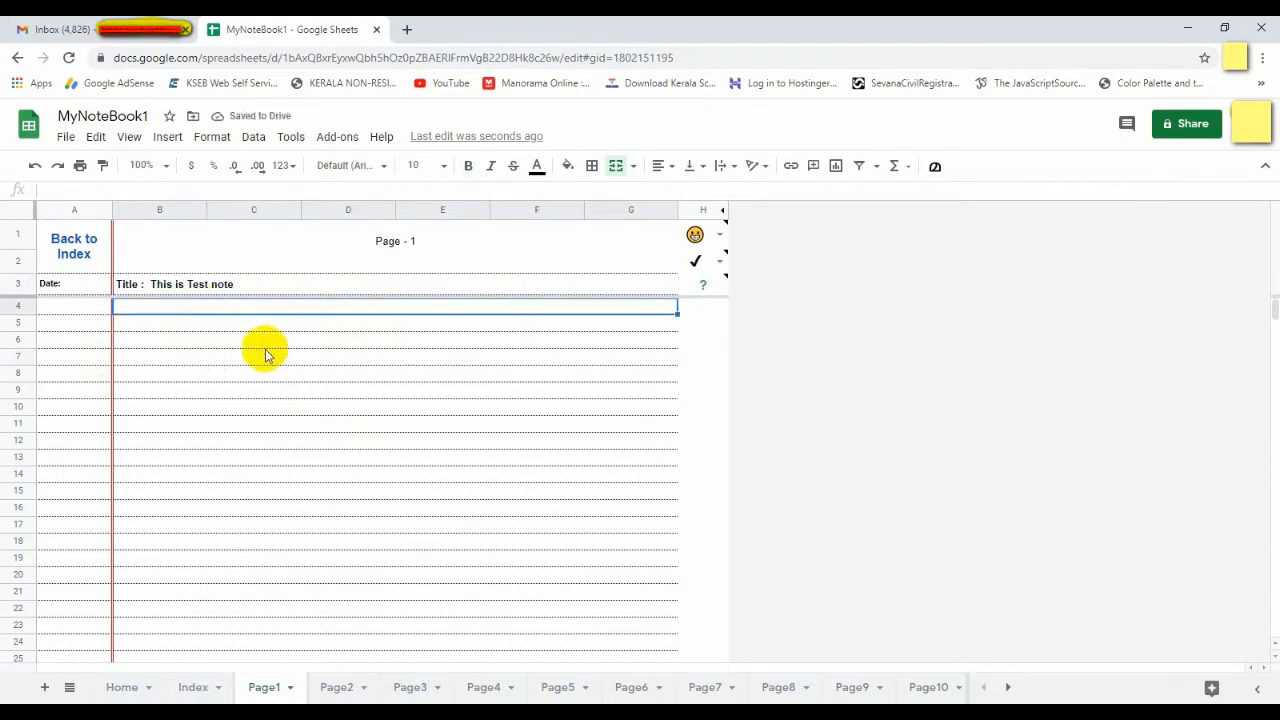
text(Your note book)
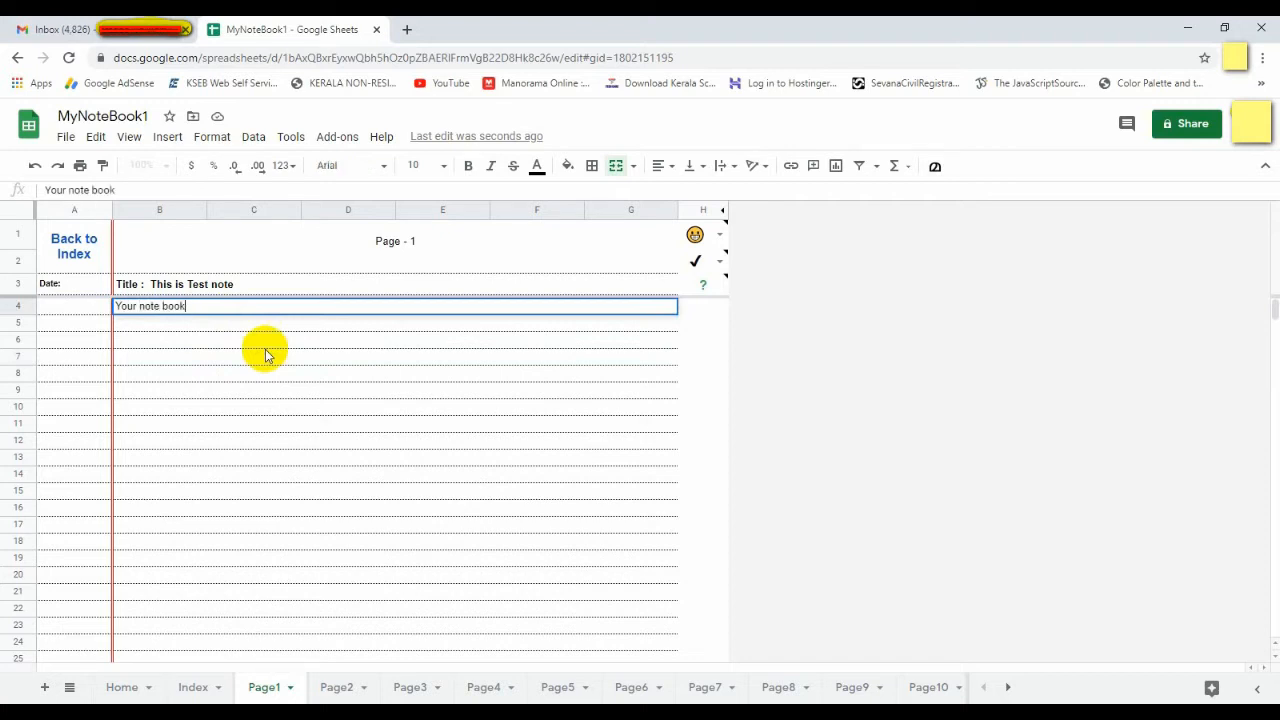
key(Return)
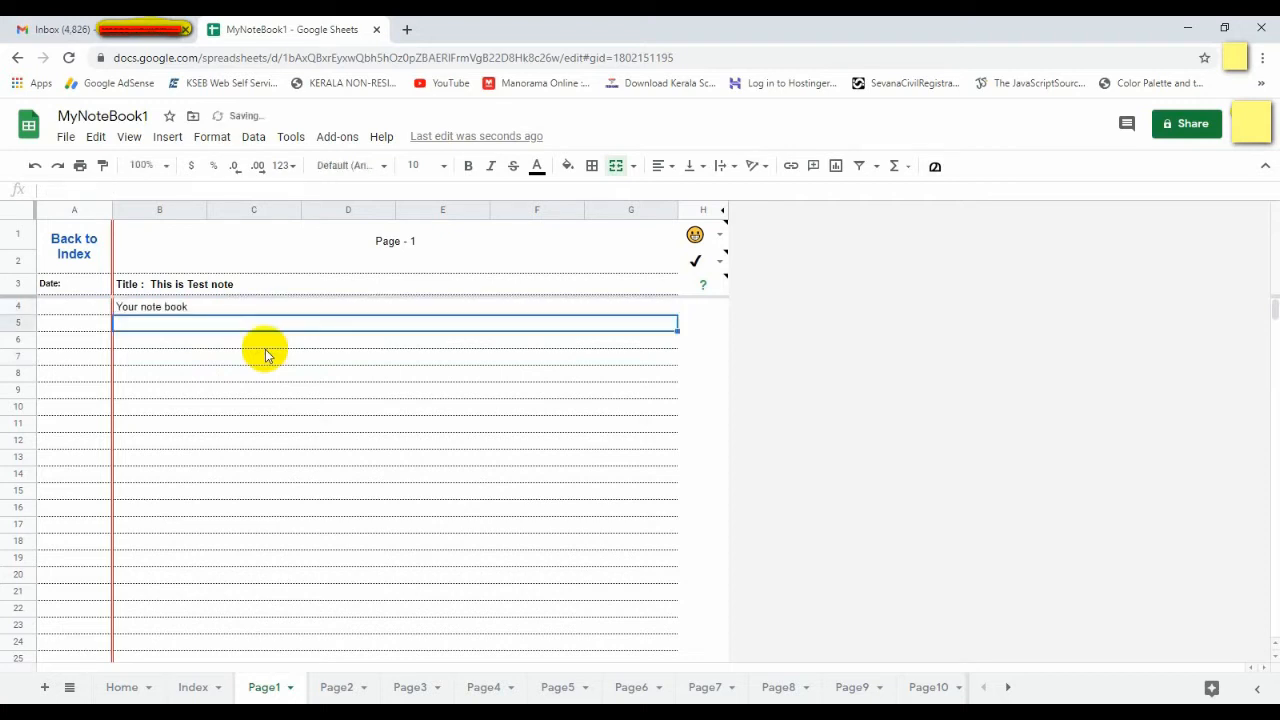
click(331, 307)
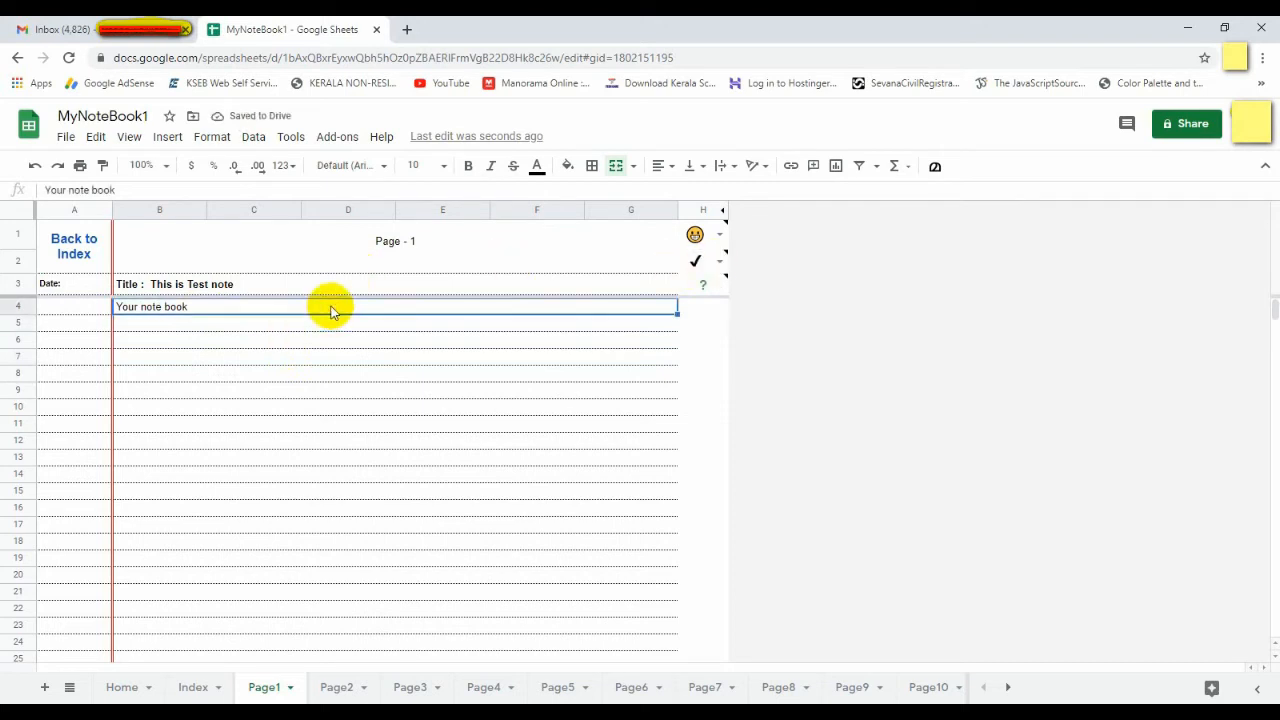
Step: Choose the first grinning emoticon in H1's list, copy it and paste it after "Your note book" in row 4
click(717, 236)
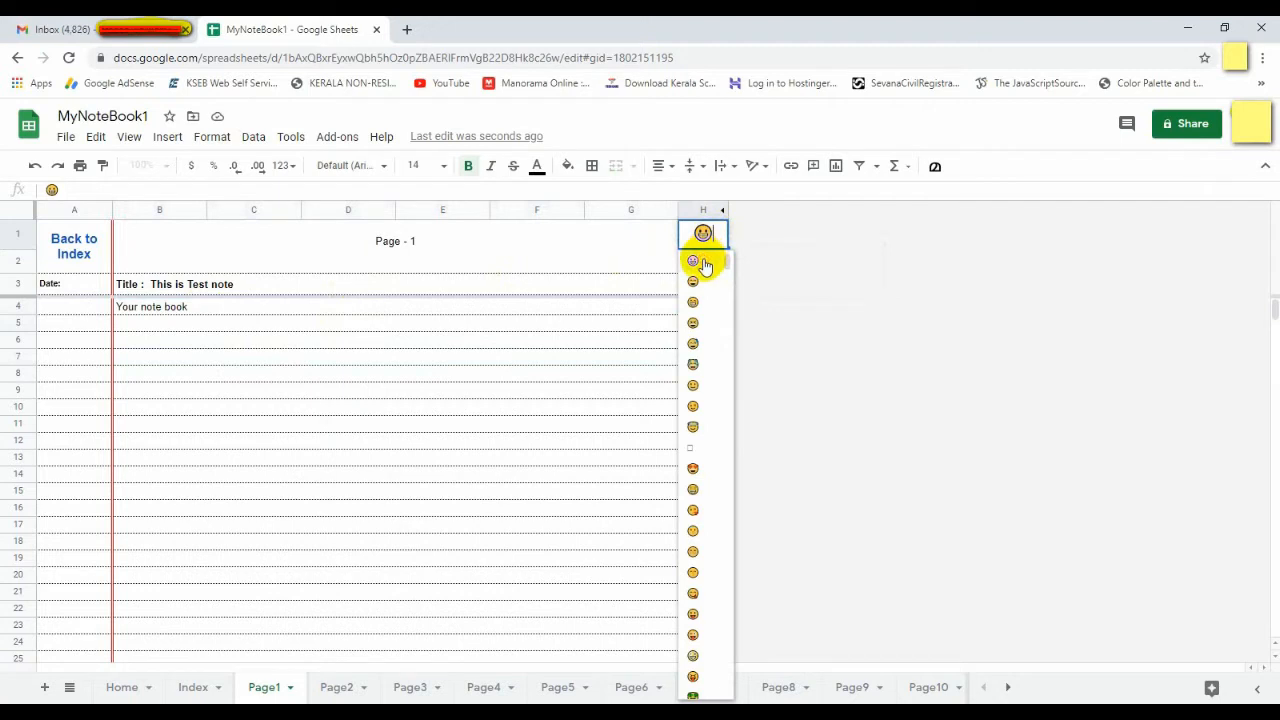
click(707, 256)
mouse_move(700, 235)
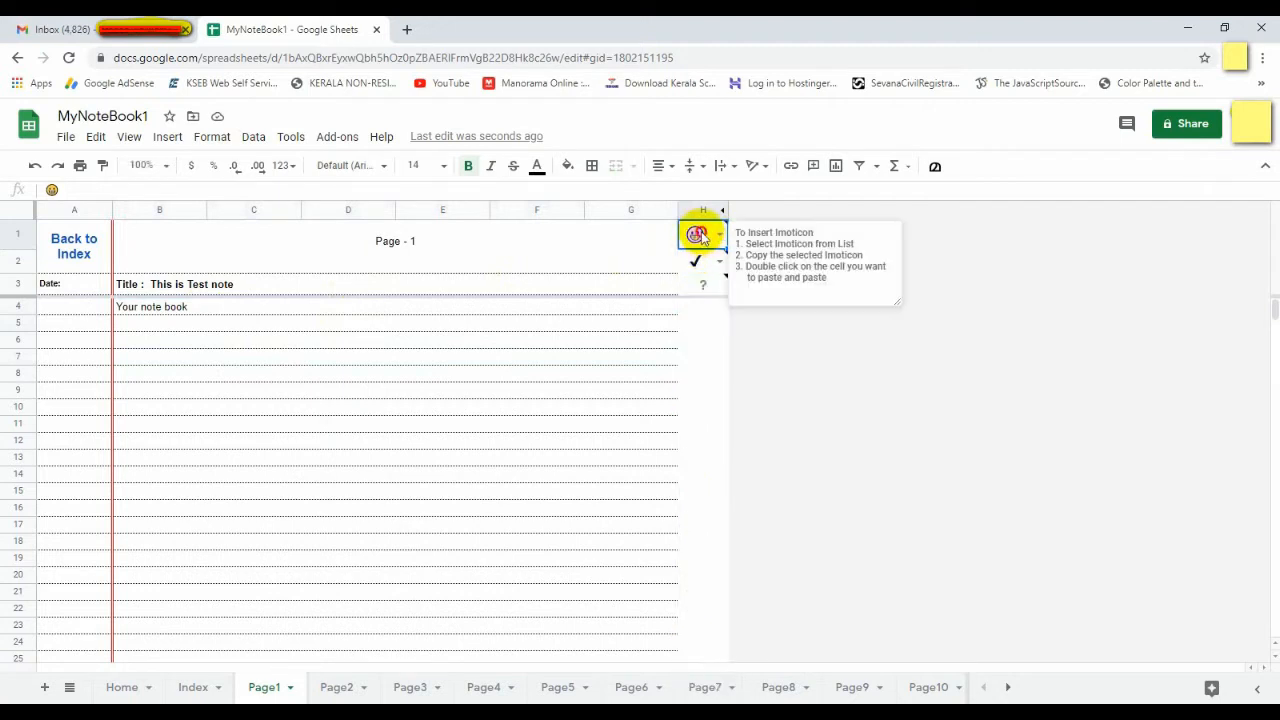
right_click(698, 234)
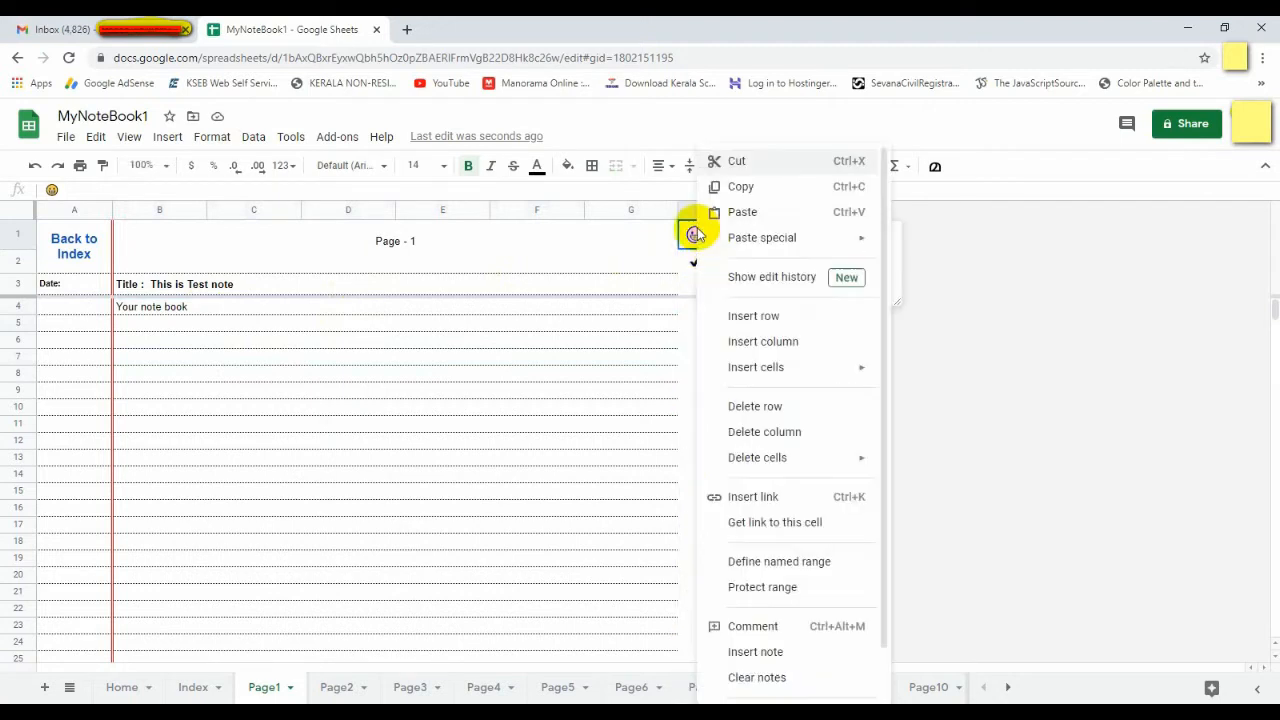
click(745, 186)
click(252, 309)
double_click(252, 308)
click(254, 306)
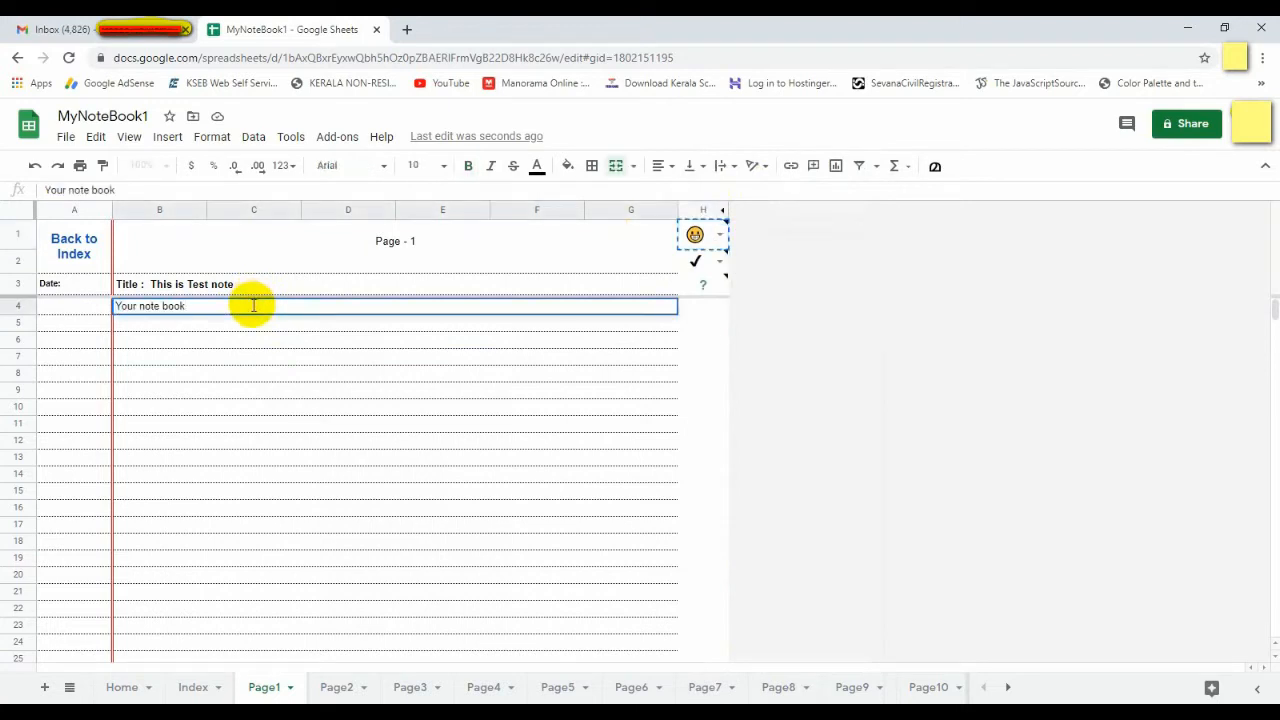
key(ctrl+v)
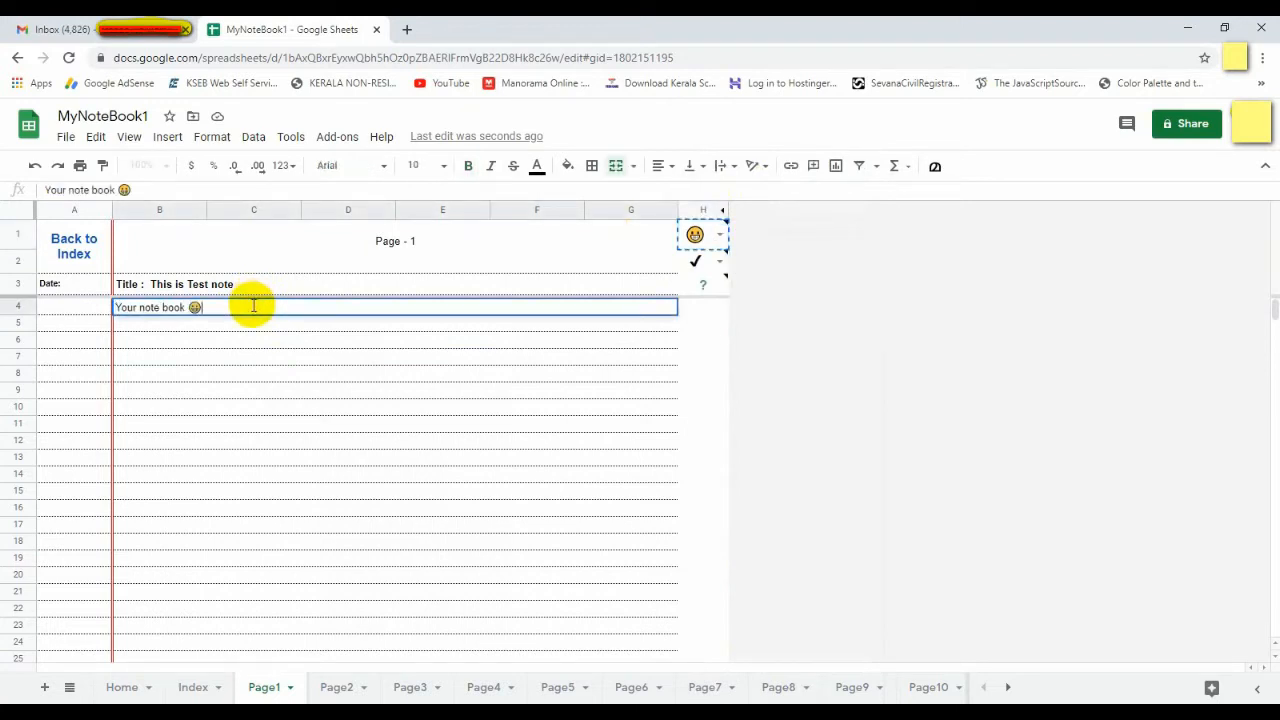
click(276, 405)
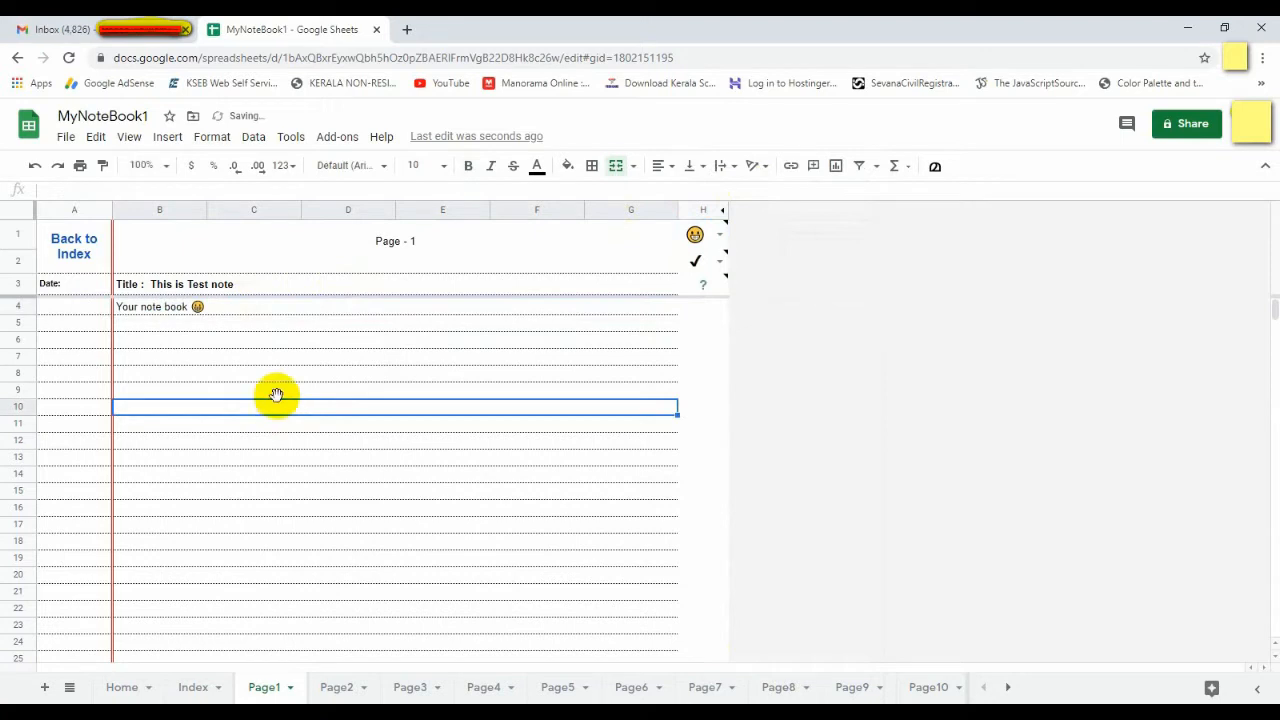
click(210, 330)
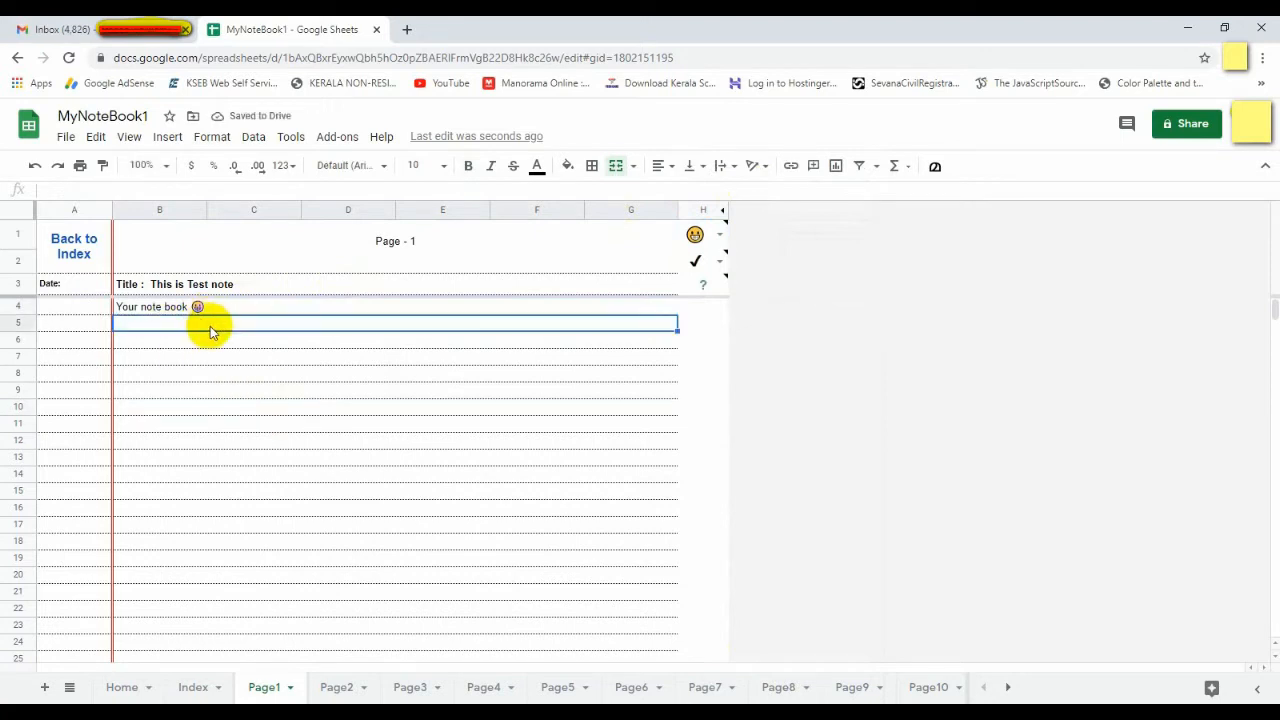
double_click(300, 308)
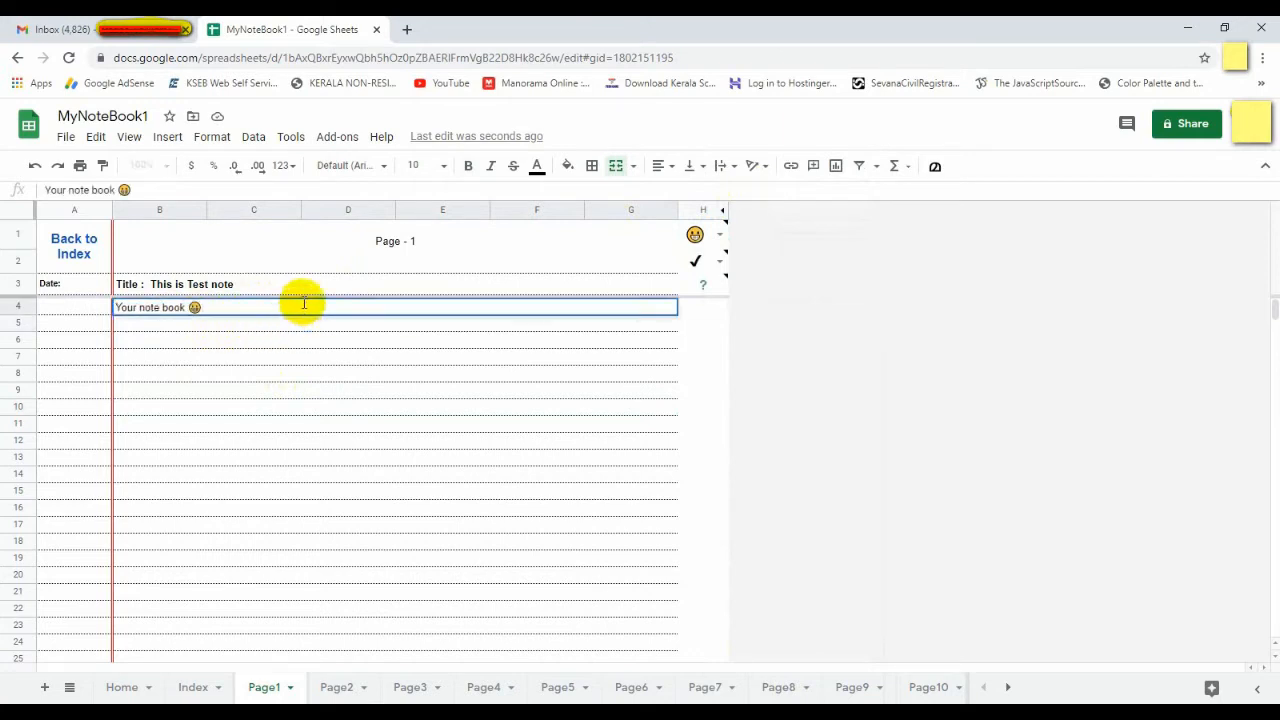
click(306, 323)
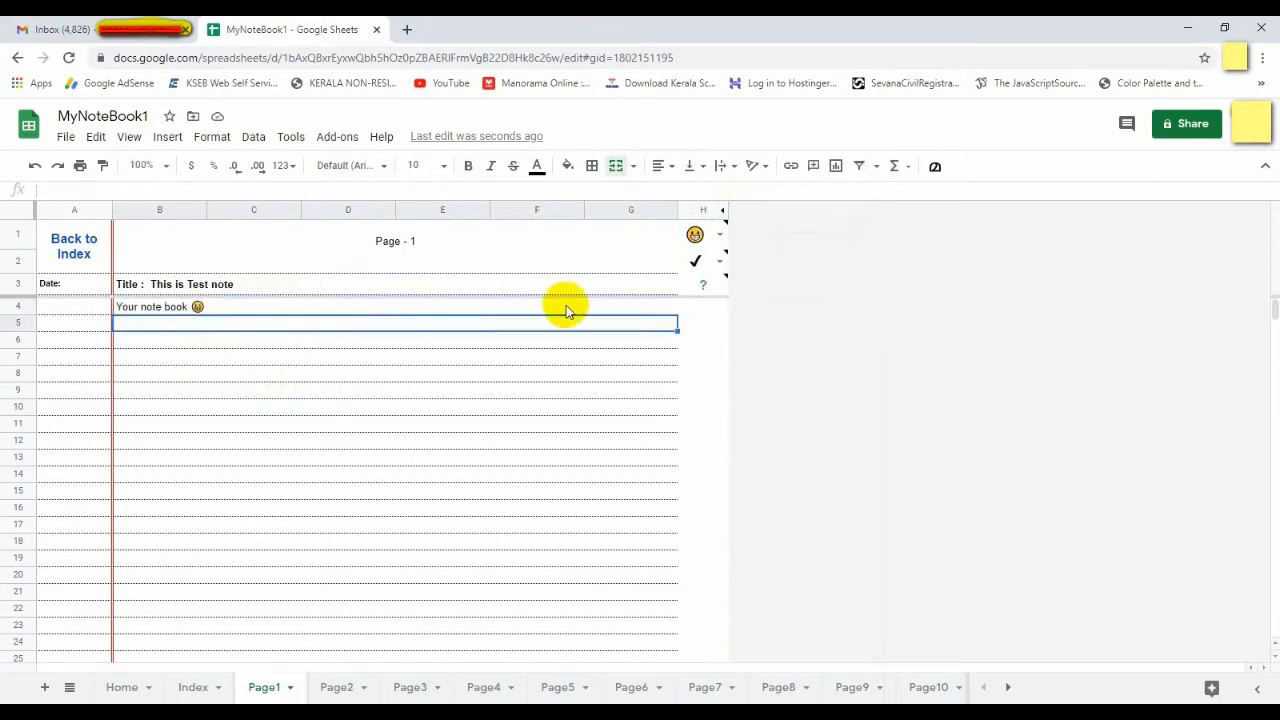
Step: Choose the check mark in H2's special character list, copy it and paste it after the emoticon in row 4
click(719, 263)
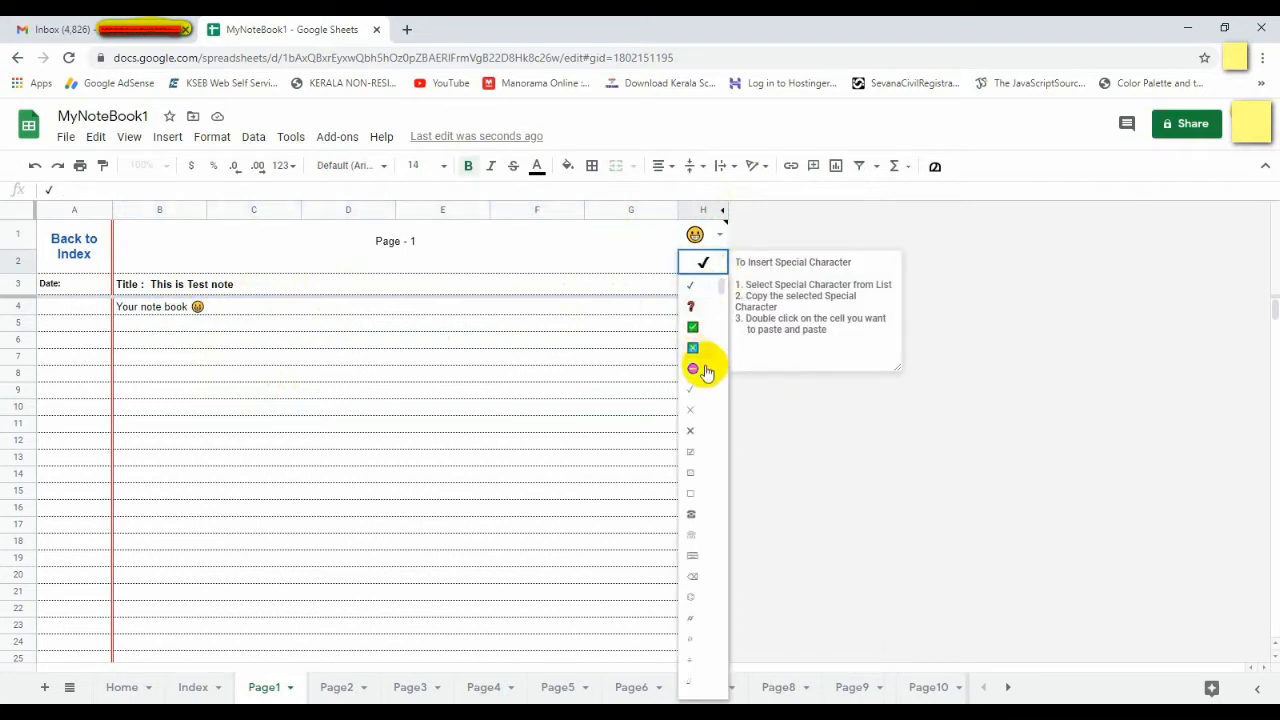
click(691, 285)
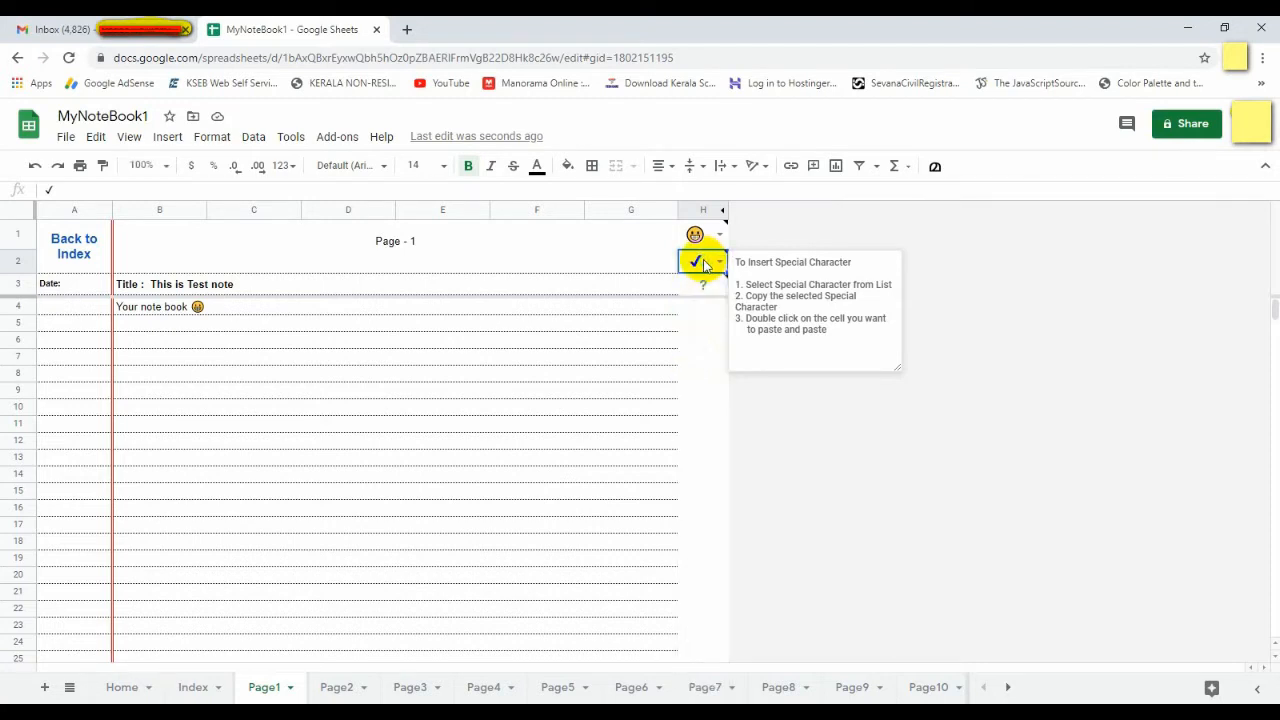
right_click(705, 265)
click(746, 189)
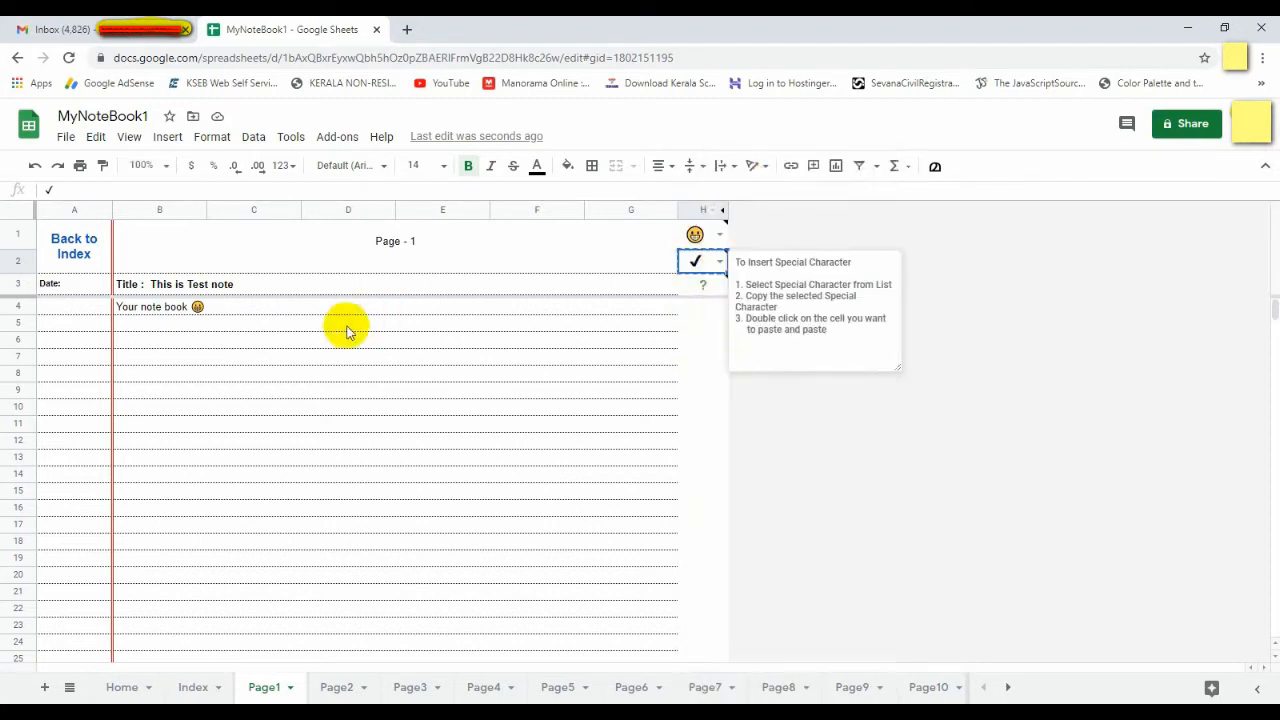
double_click(271, 307)
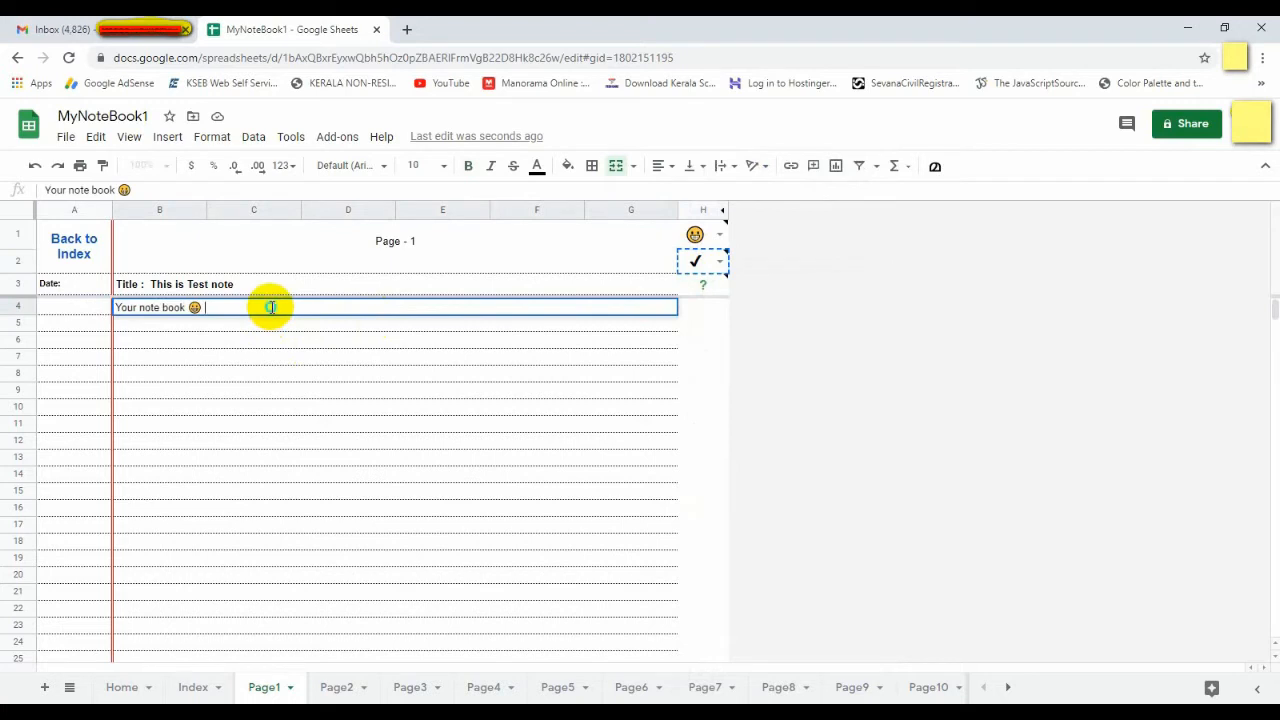
right_click(271, 307)
click(316, 404)
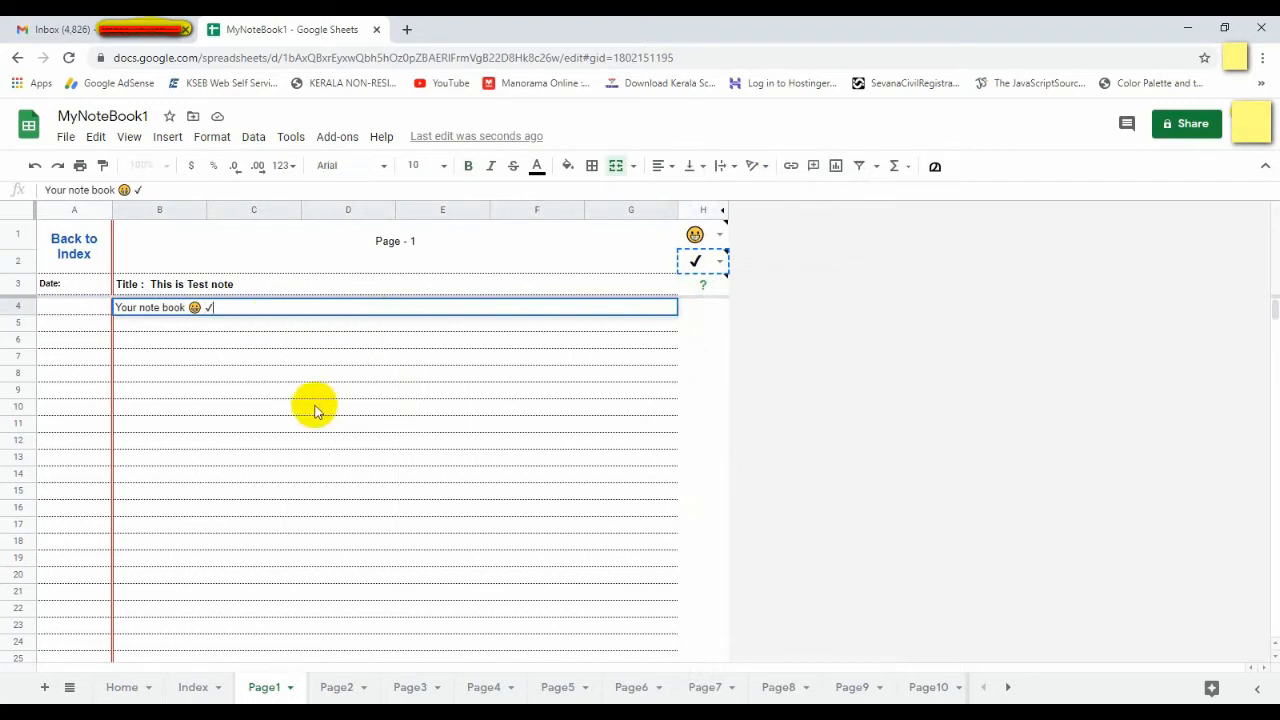
Step: Confirm the row 4 entry and read the help note in H3 about changing the language
click(255, 360)
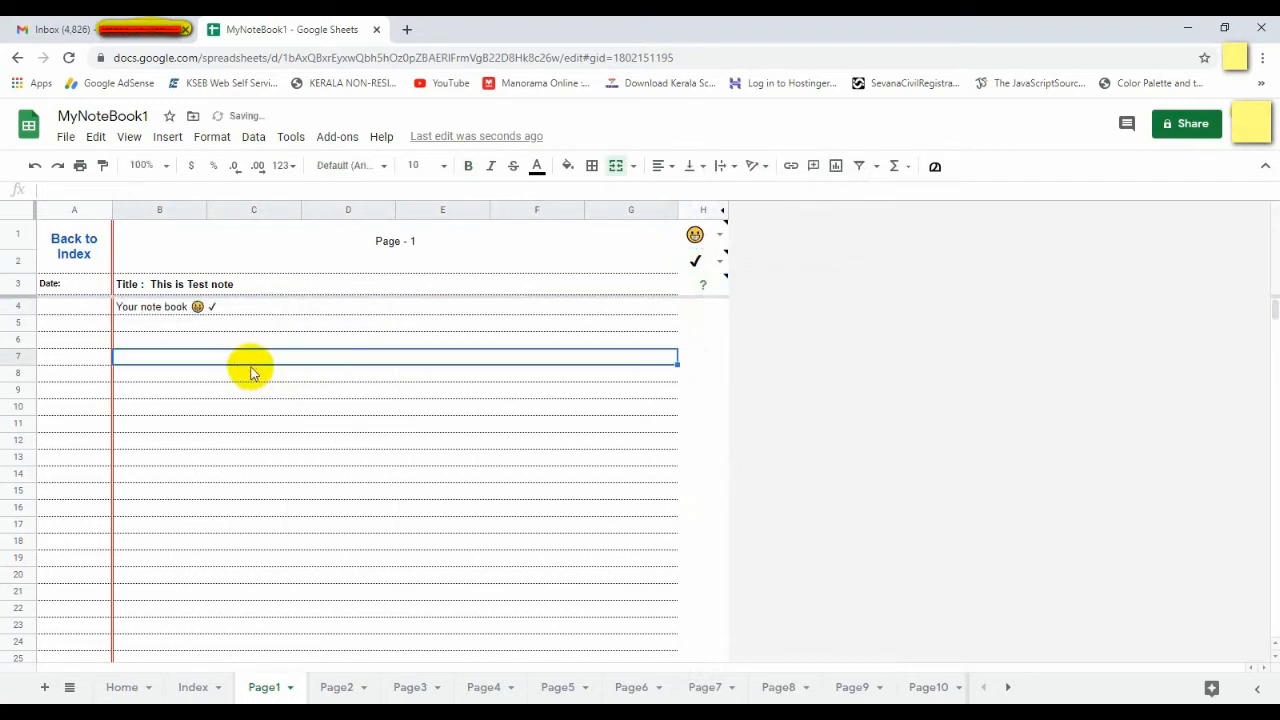
click(194, 323)
click(201, 343)
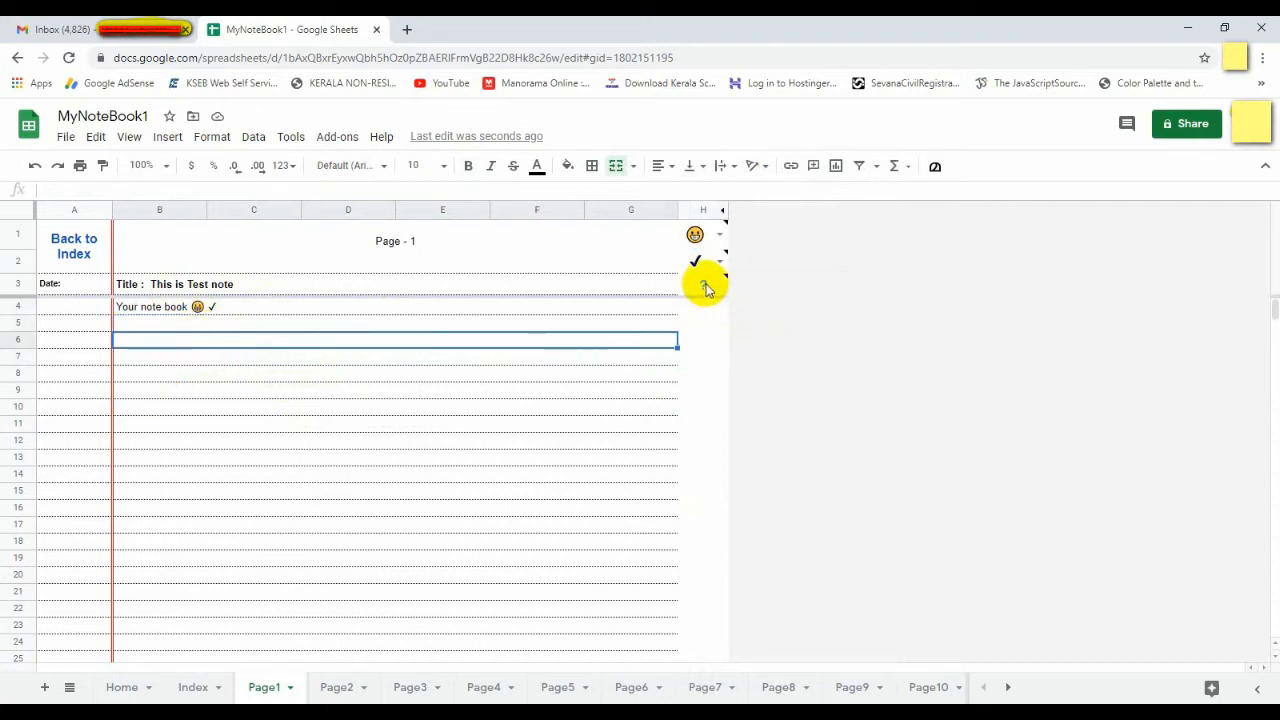
mouse_move(705, 288)
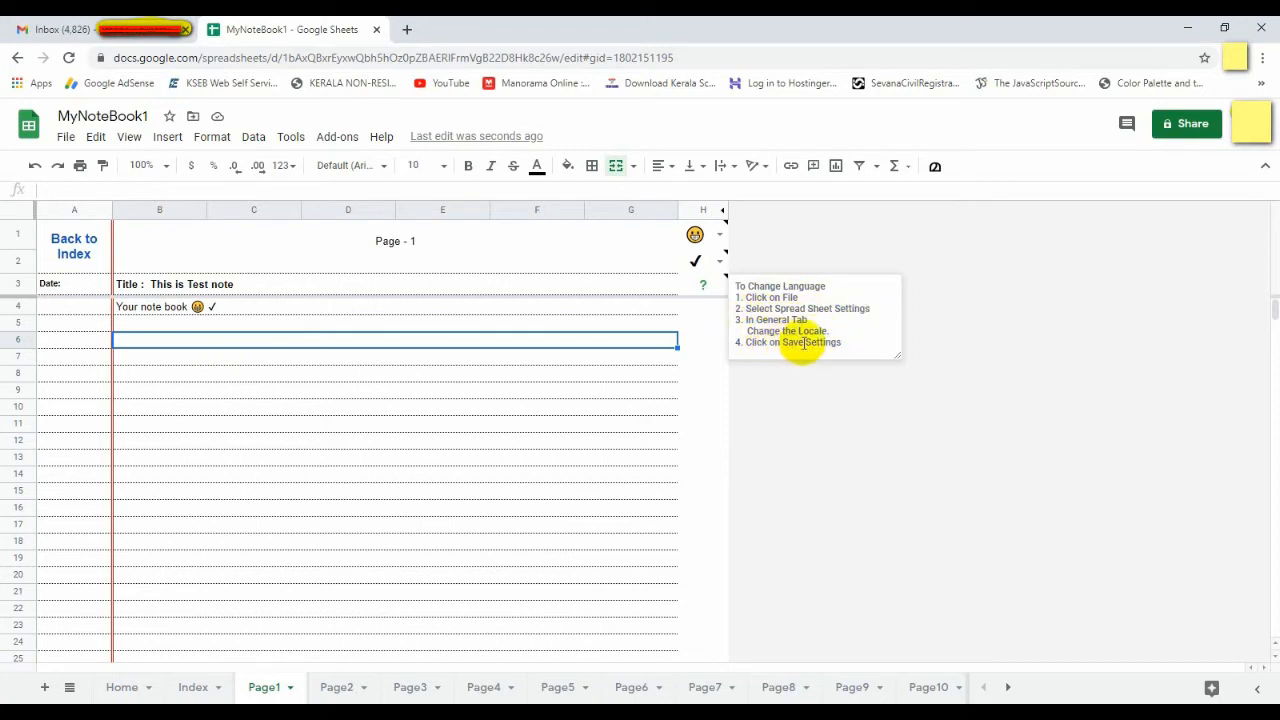
drag(297, 370, 307, 358)
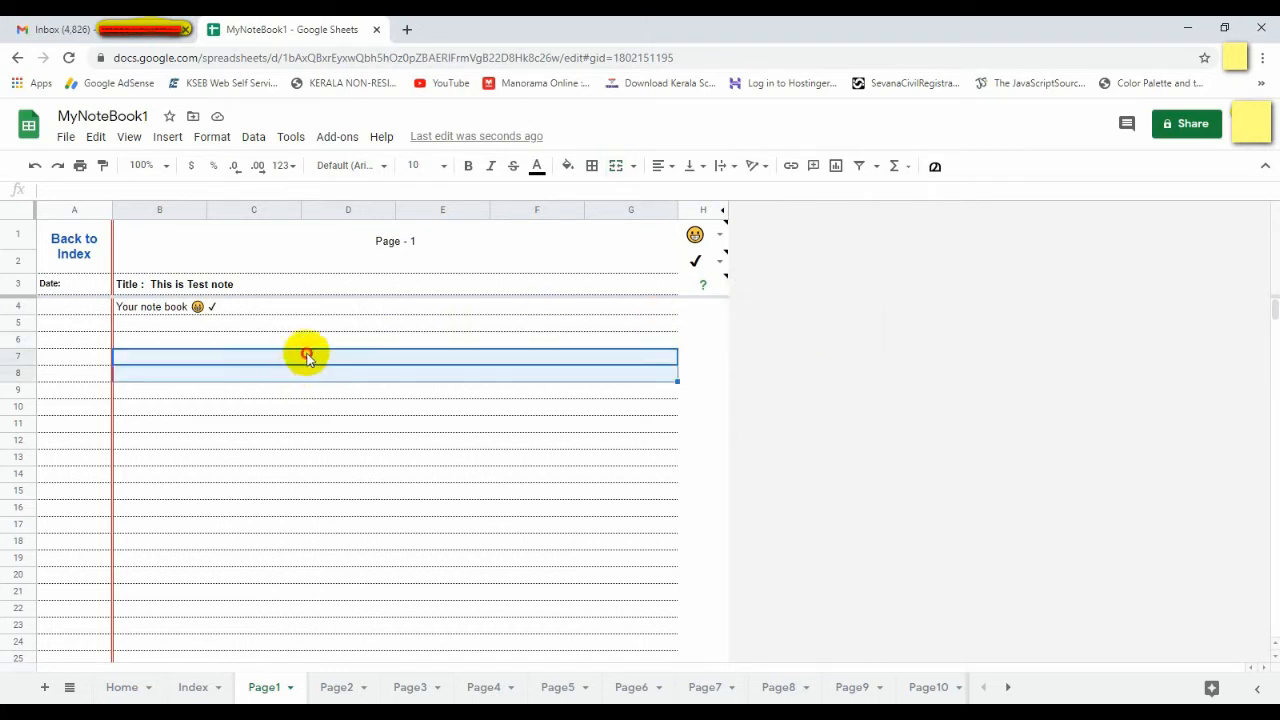
Step: Make the words "Your note book" in row 4 bold and colour them dark red
click(124, 310)
double_click(124, 310)
drag(124, 310, 186, 309)
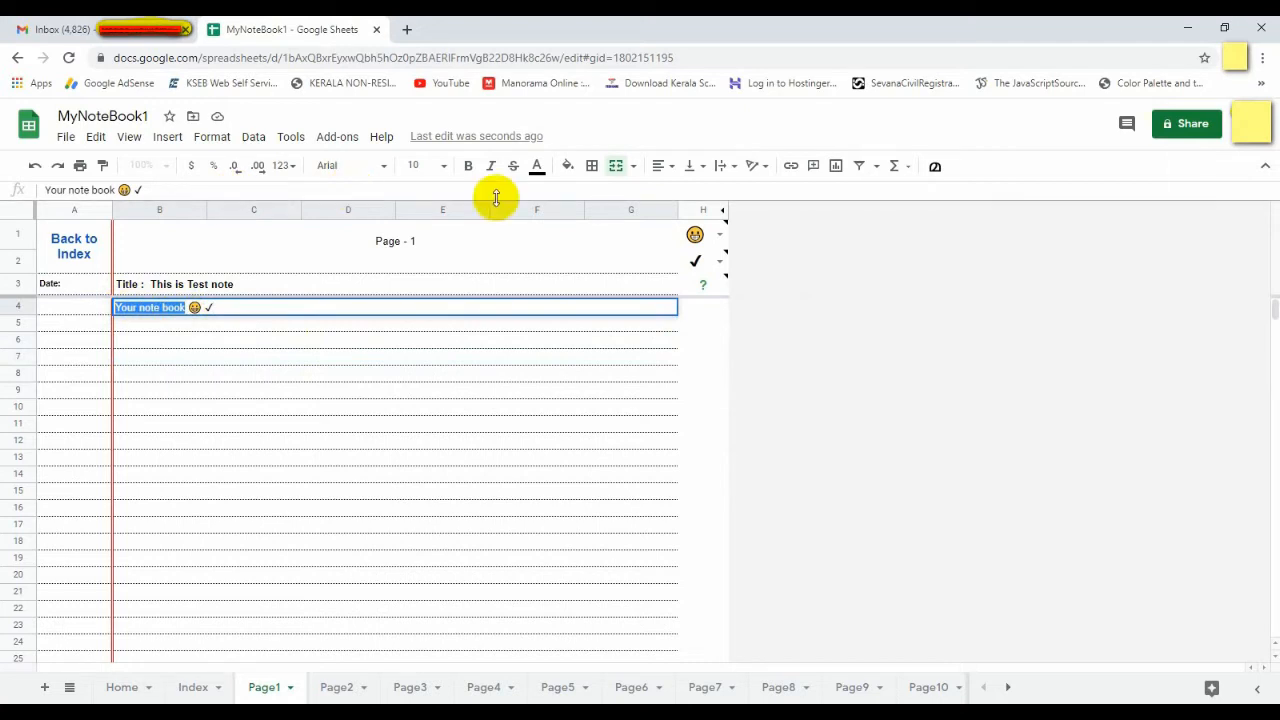
click(470, 166)
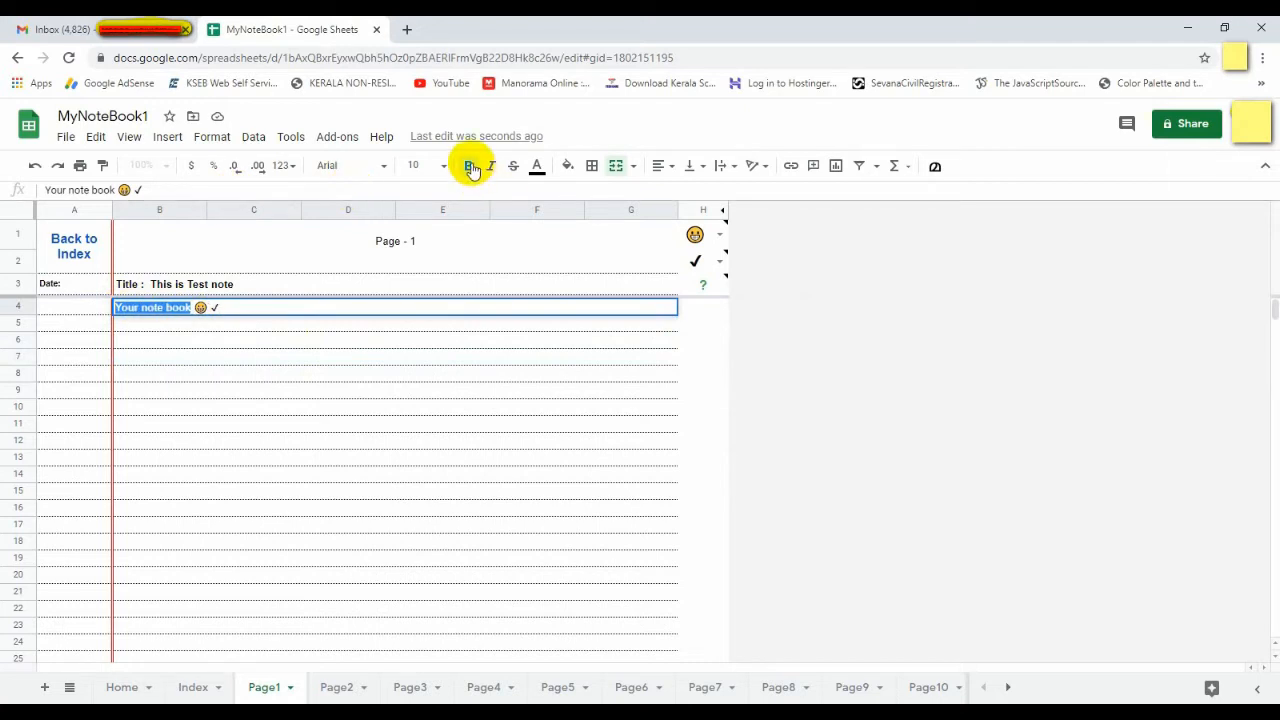
click(537, 166)
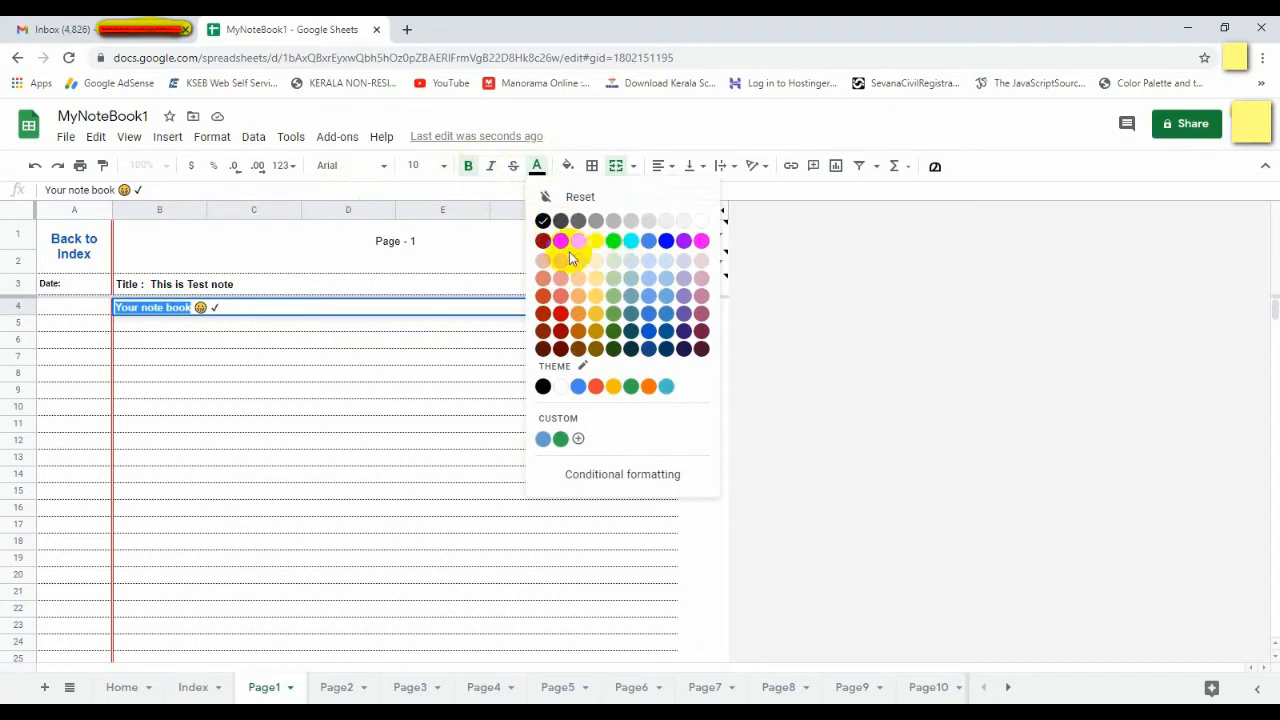
click(543, 240)
click(390, 389)
click(248, 358)
click(195, 323)
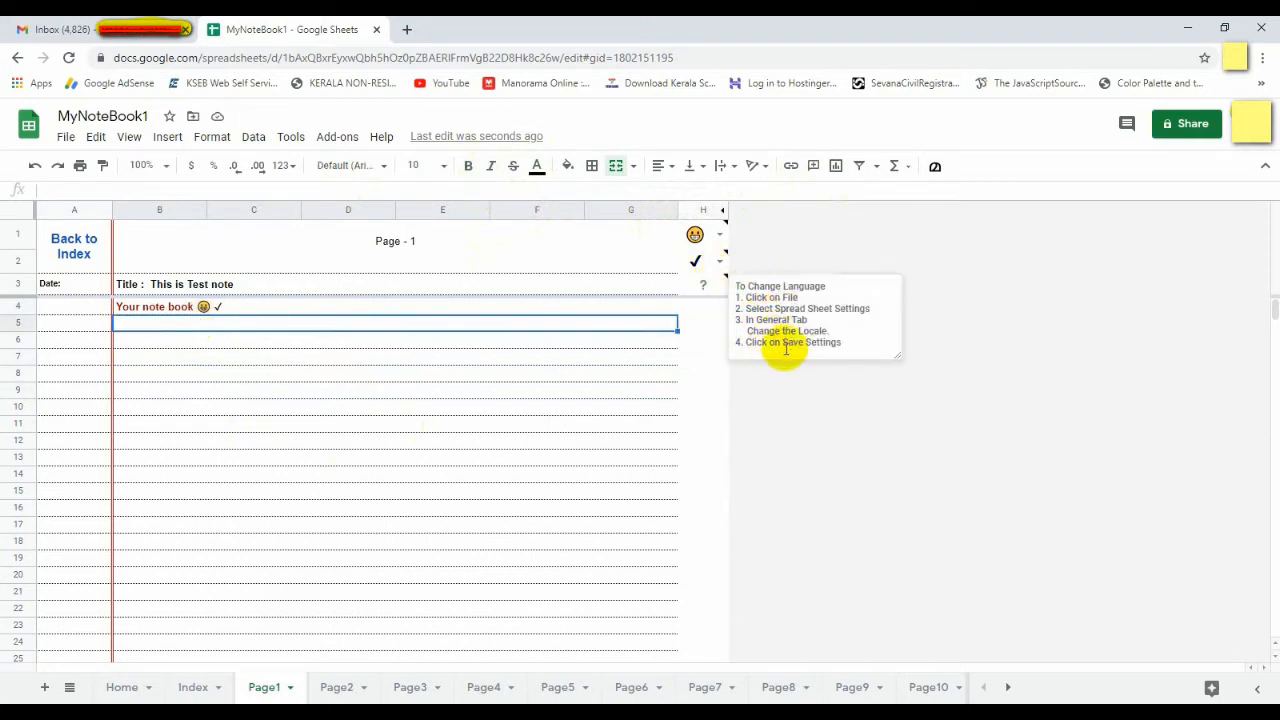
click(272, 373)
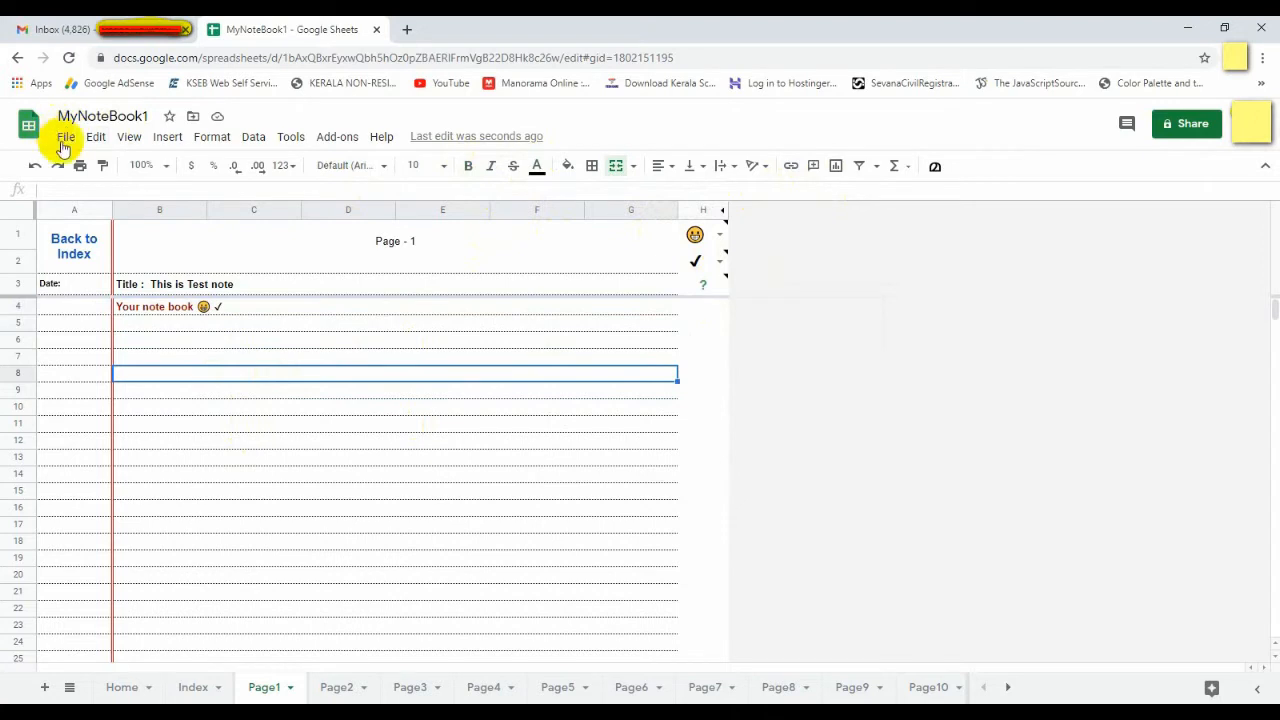
Step: Set the spreadsheet's locale to India (Malayalam) and save the settings
click(66, 139)
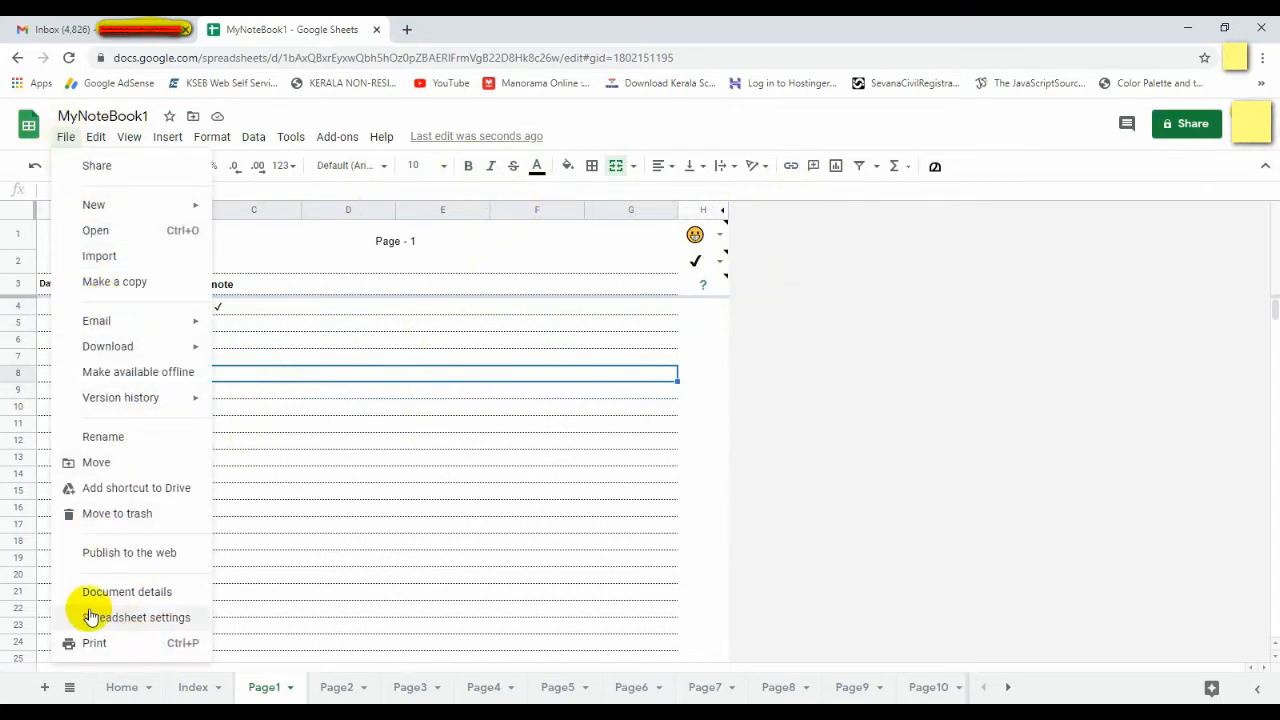
click(135, 618)
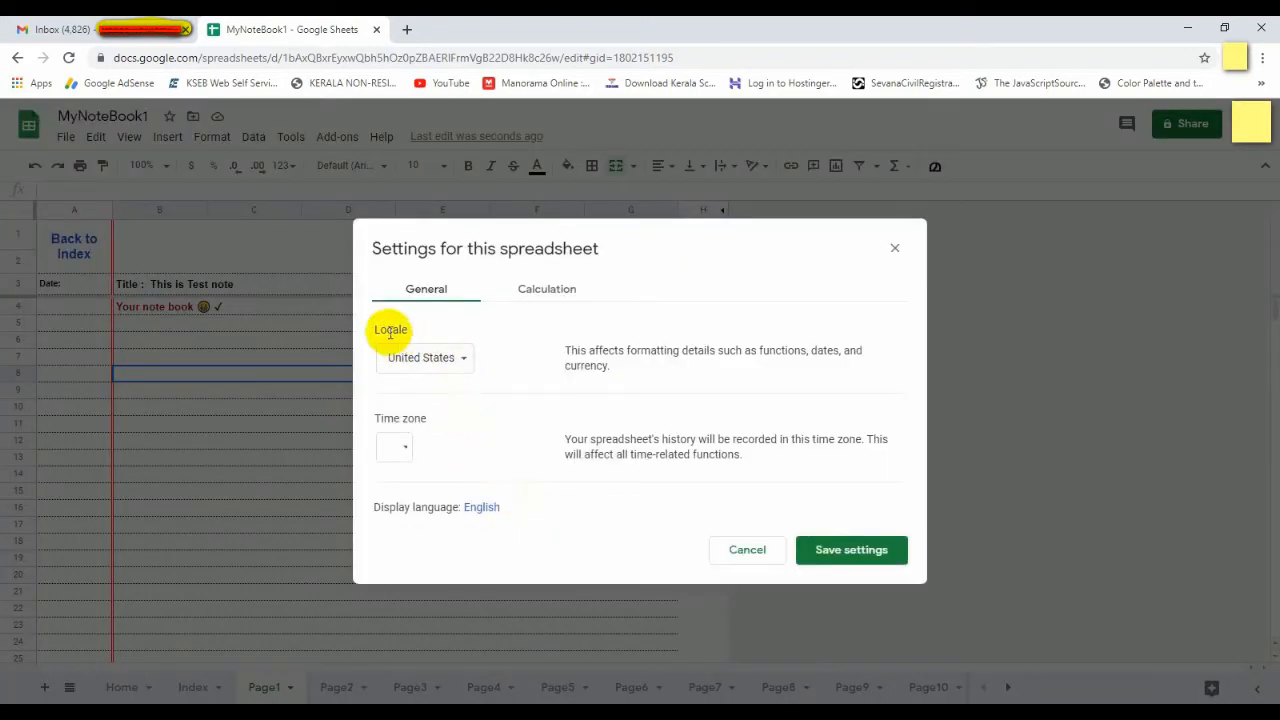
click(457, 362)
drag(576, 514, 577, 258)
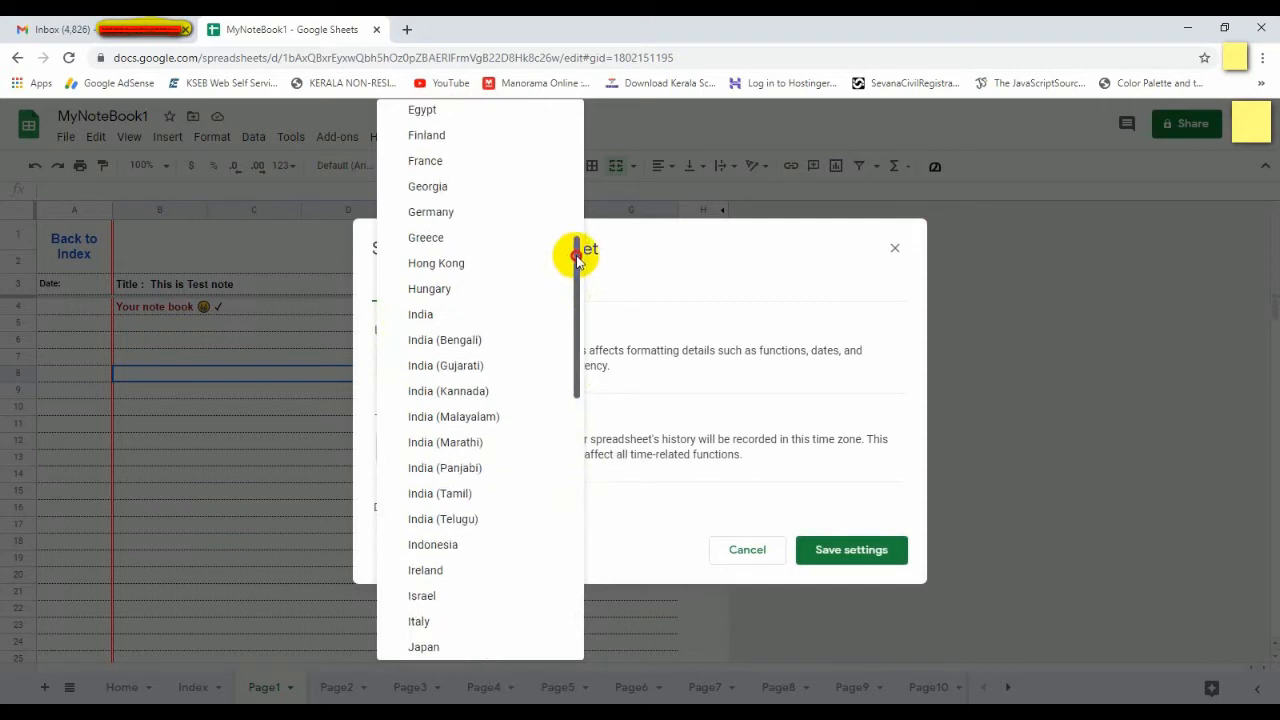
drag(577, 260, 600, 210)
drag(598, 208, 605, 283)
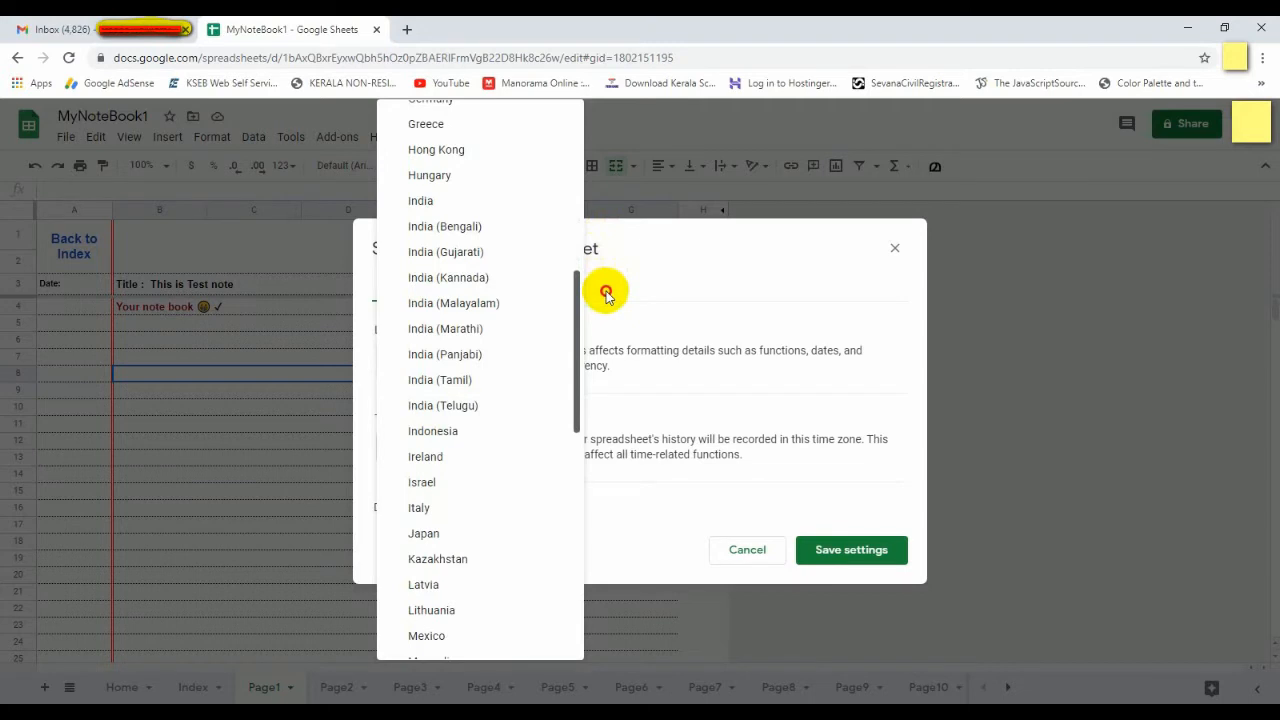
drag(606, 296, 610, 260)
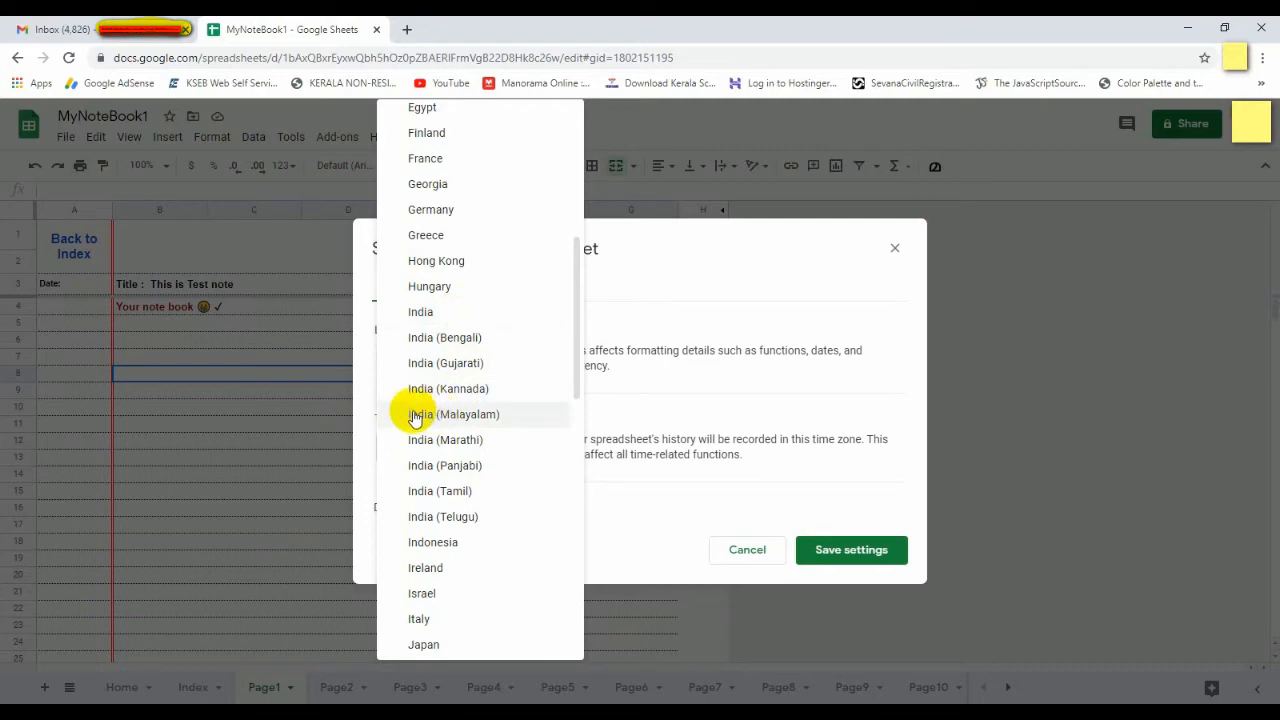
click(466, 418)
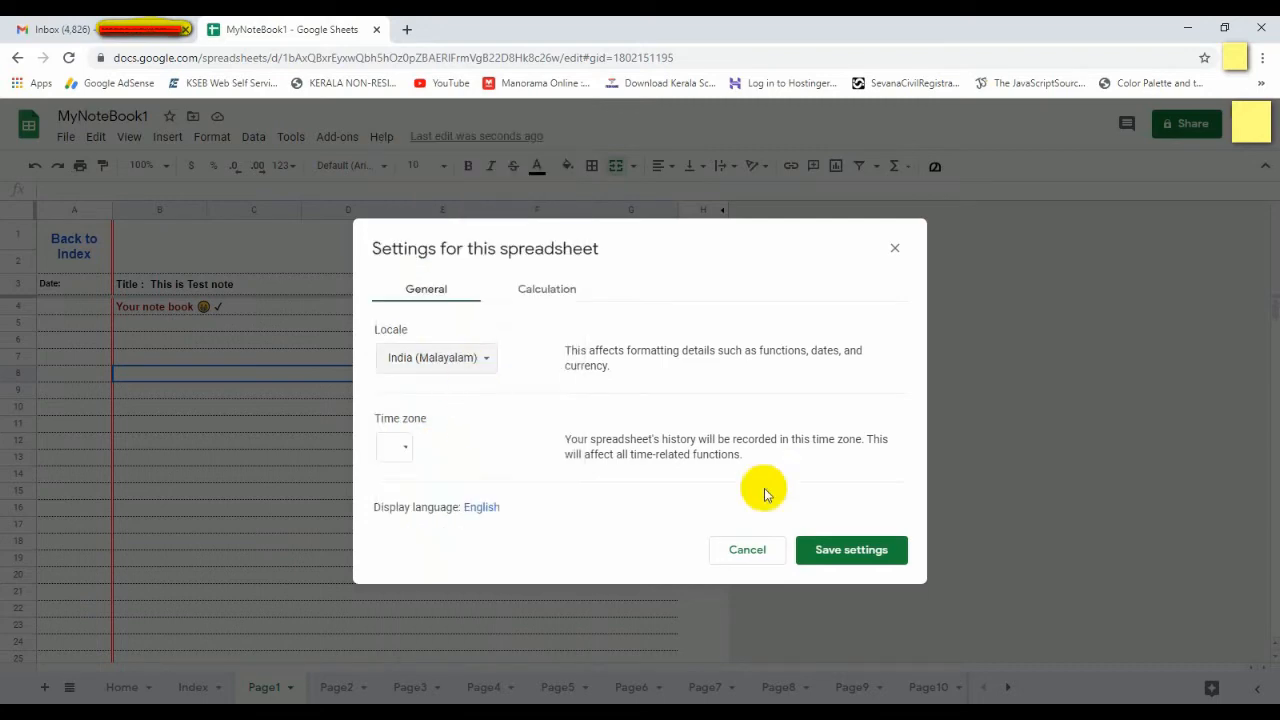
click(848, 545)
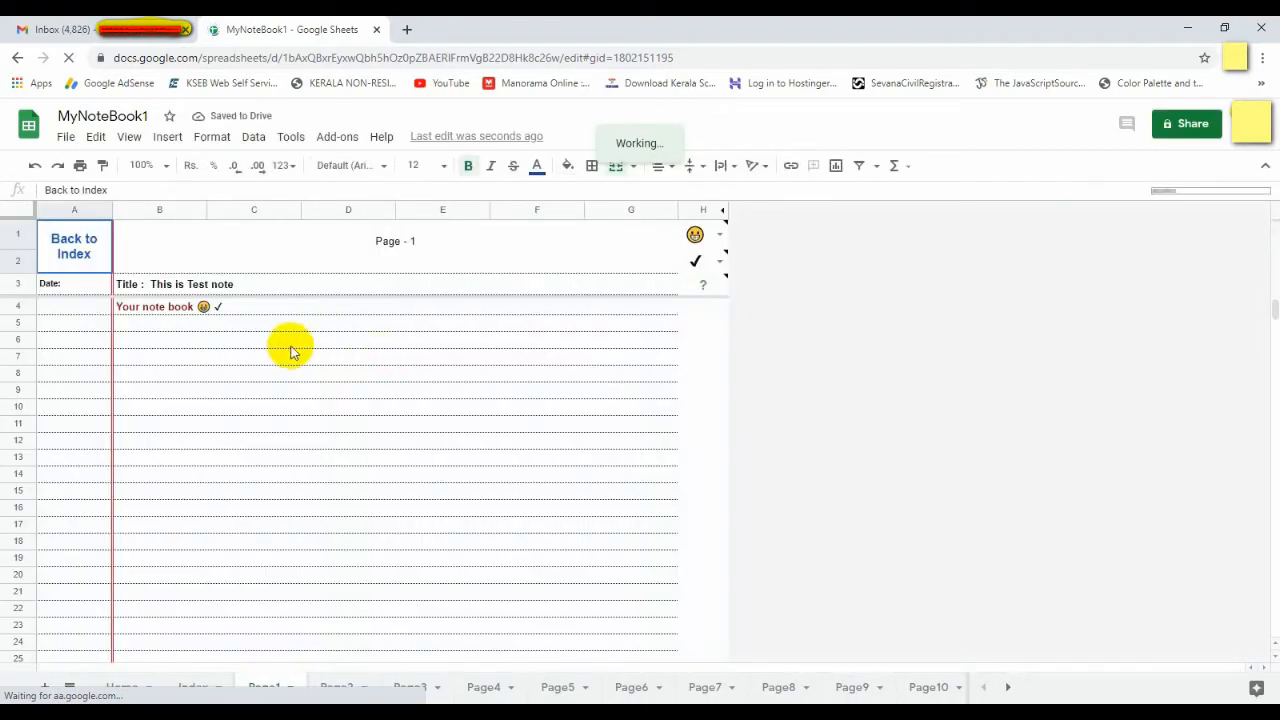
Step: Switch on the first മലയാളം (Malayalam) input tool for transliterated typing
click(300, 325)
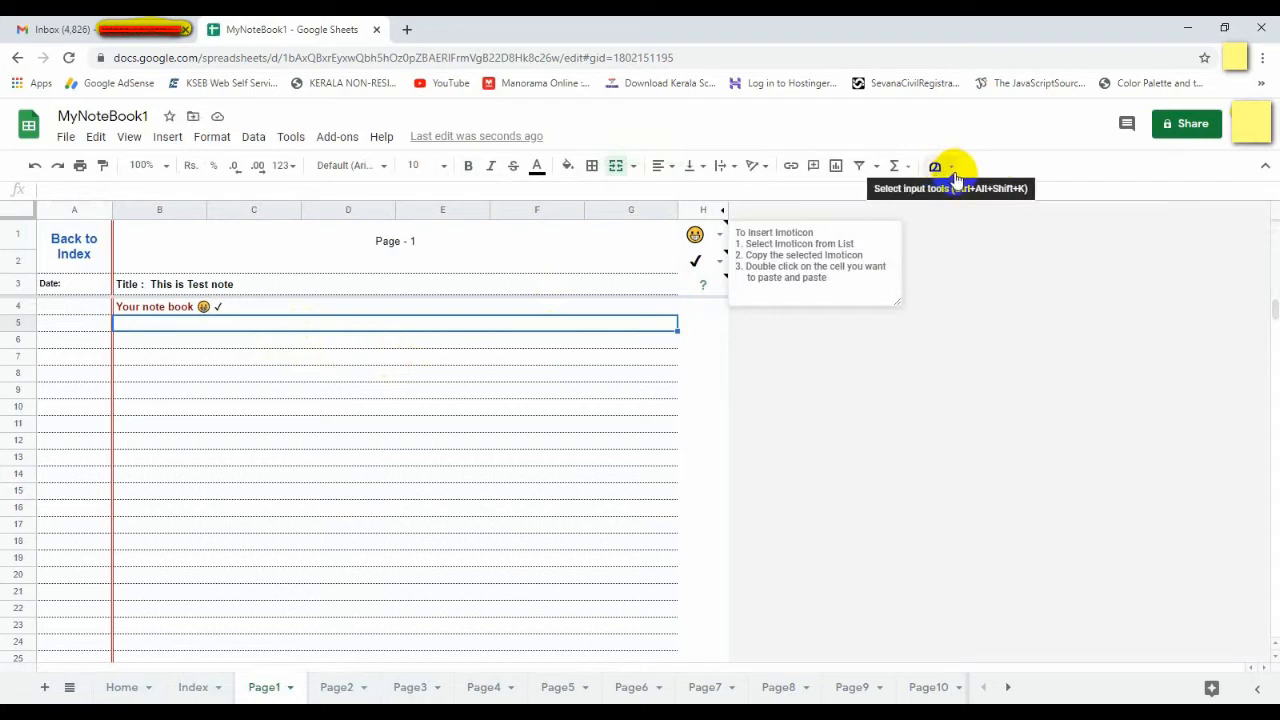
click(643, 391)
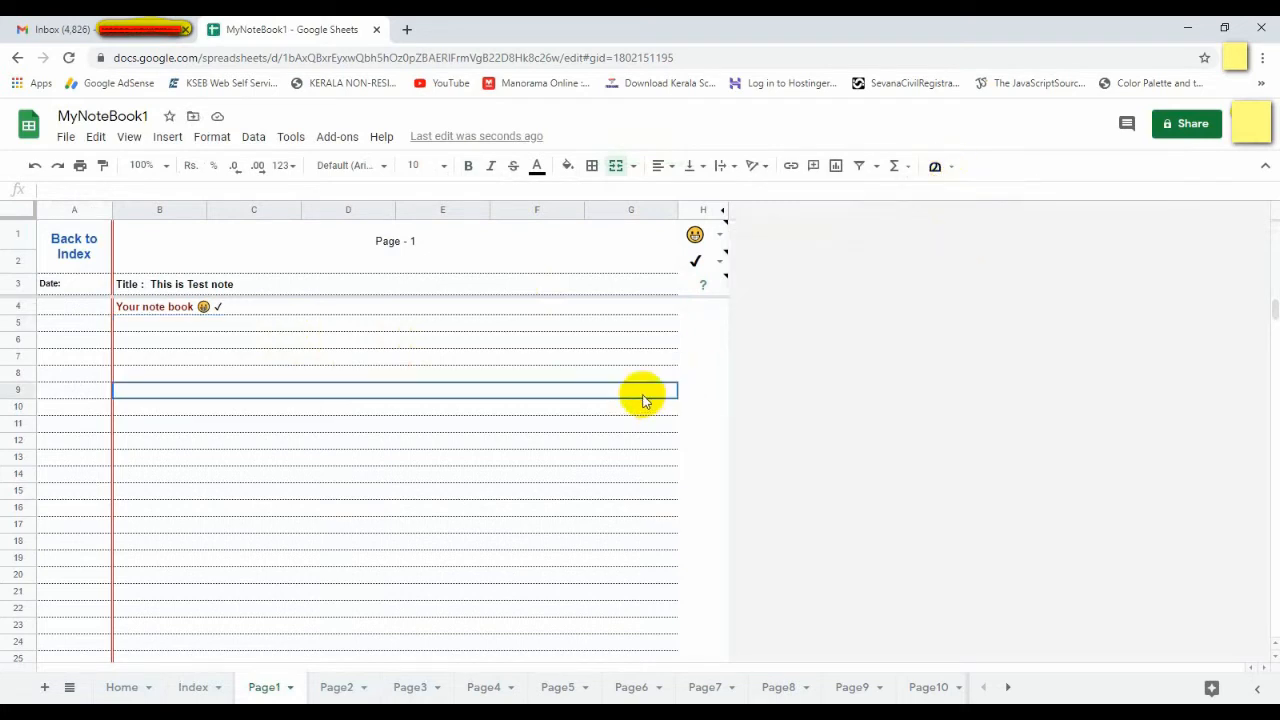
click(953, 168)
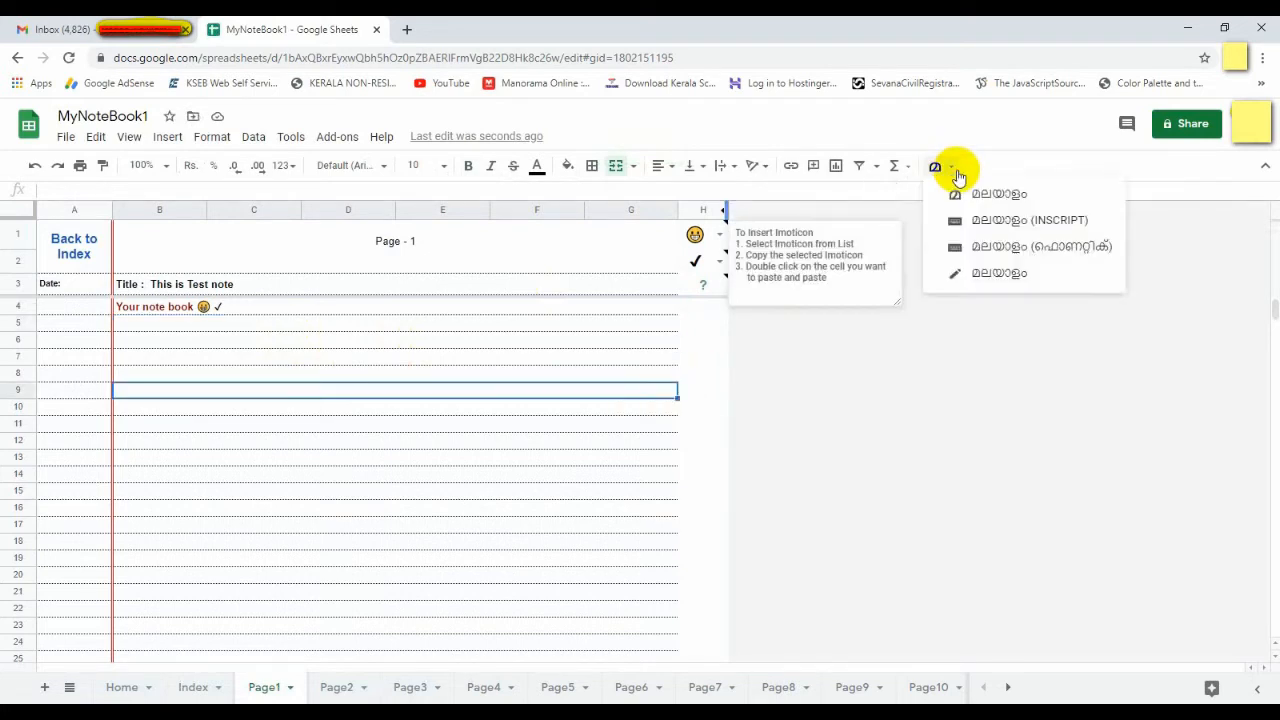
click(1000, 198)
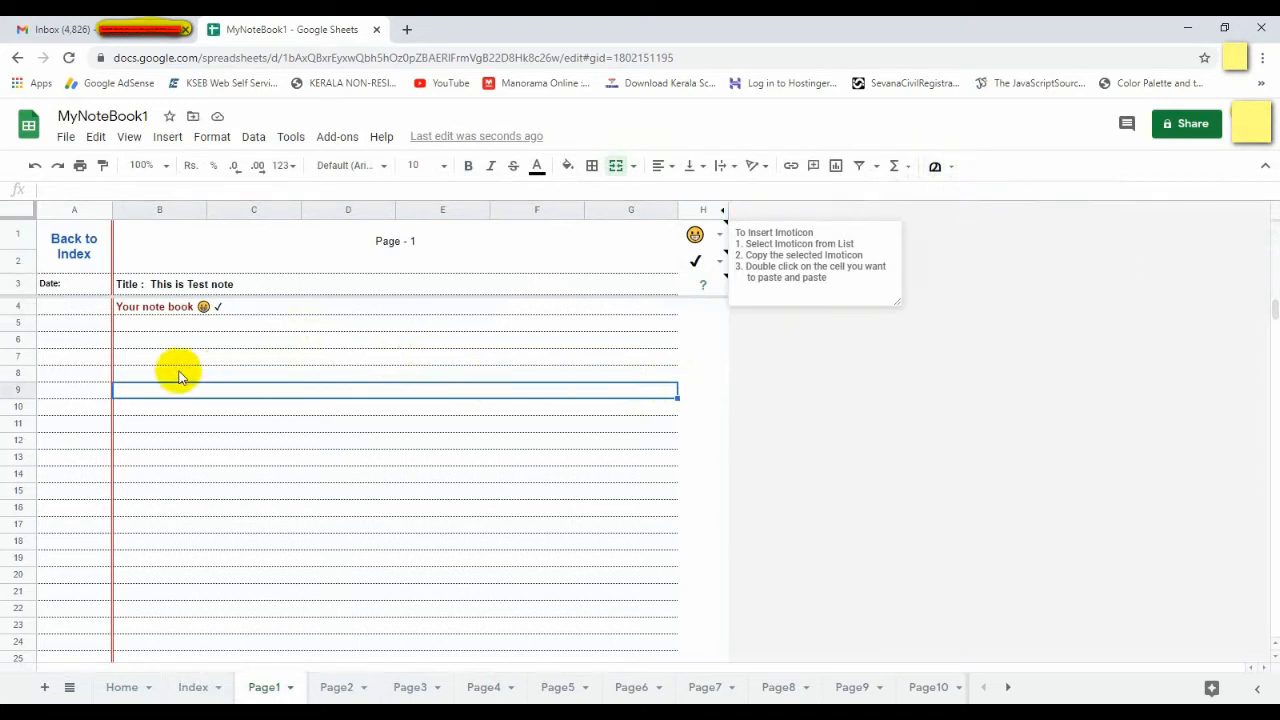
Step: Enter the Malayalam text "എന്തുണ്ട് വിശേഷങ്ങൾ" on the note line in row 5 of page 1
click(182, 325)
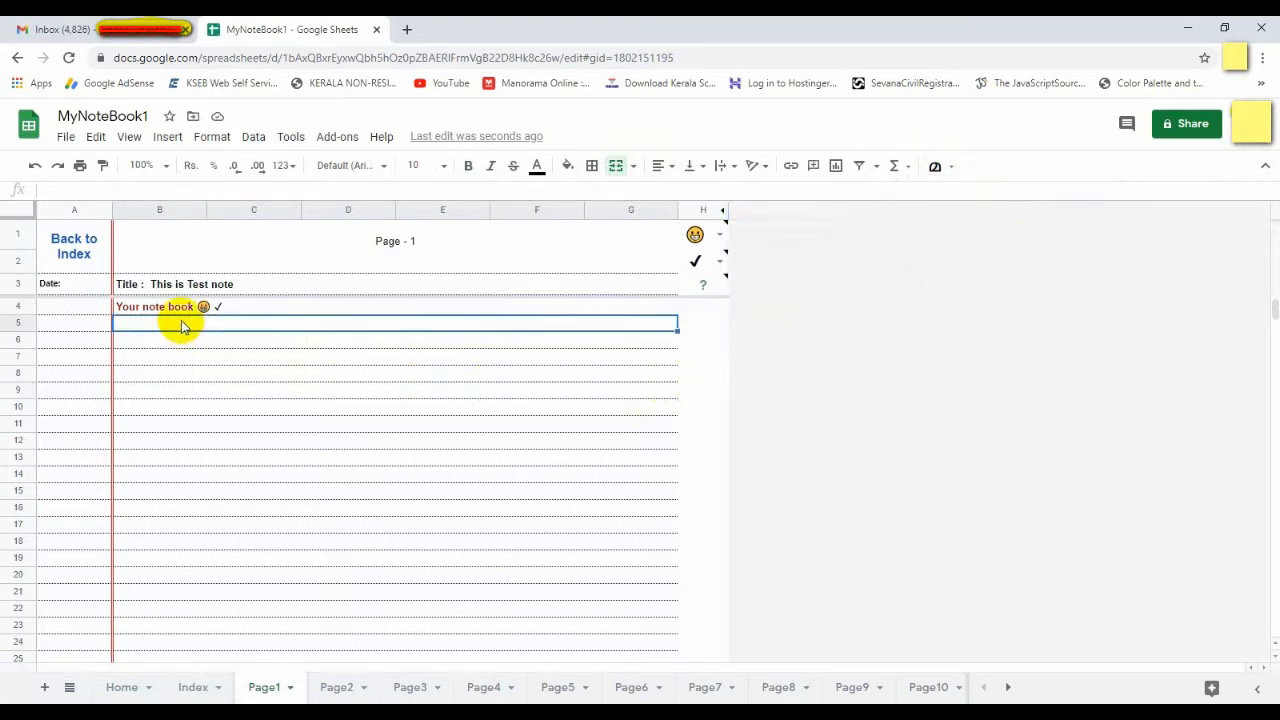
text(e)
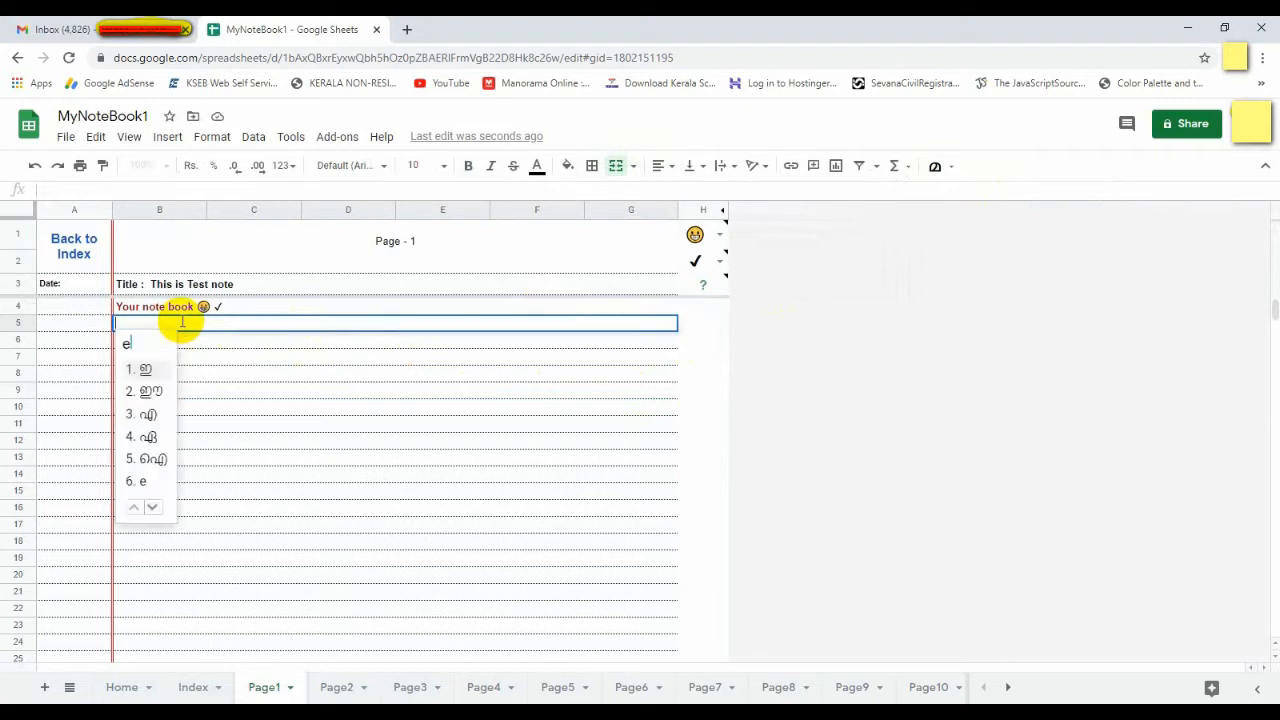
text(nthanu )
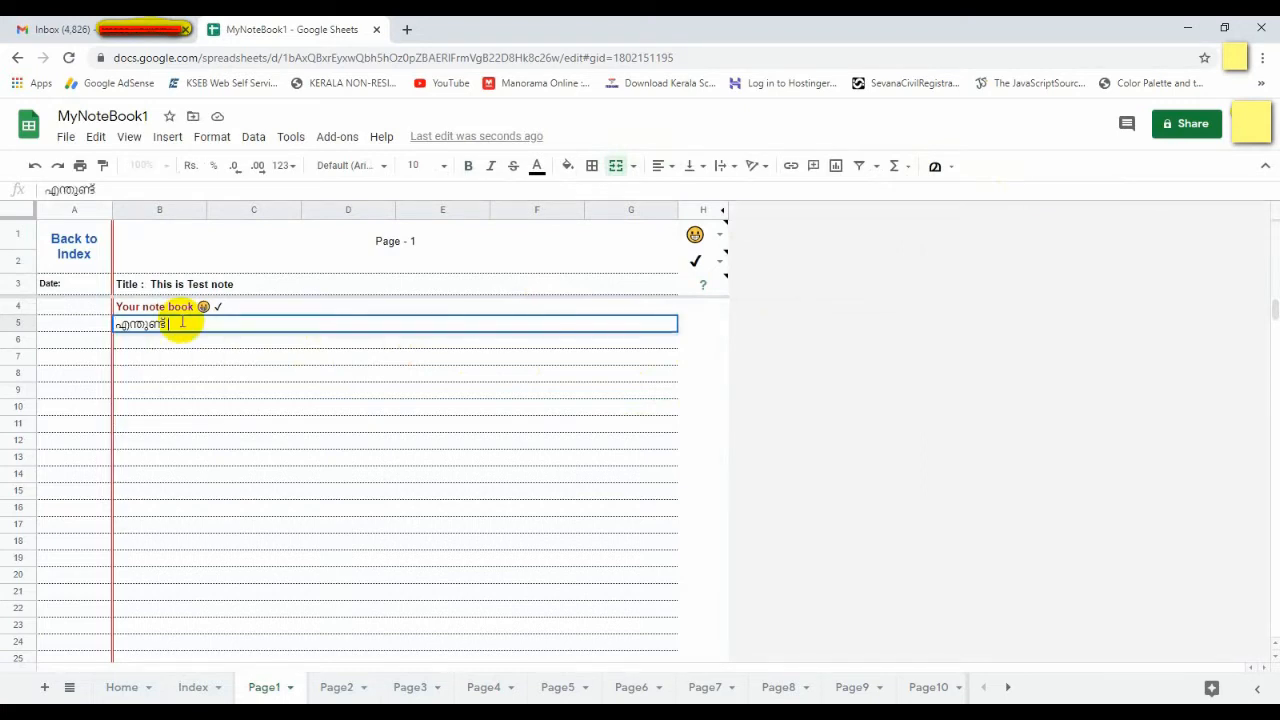
text(vishesha)
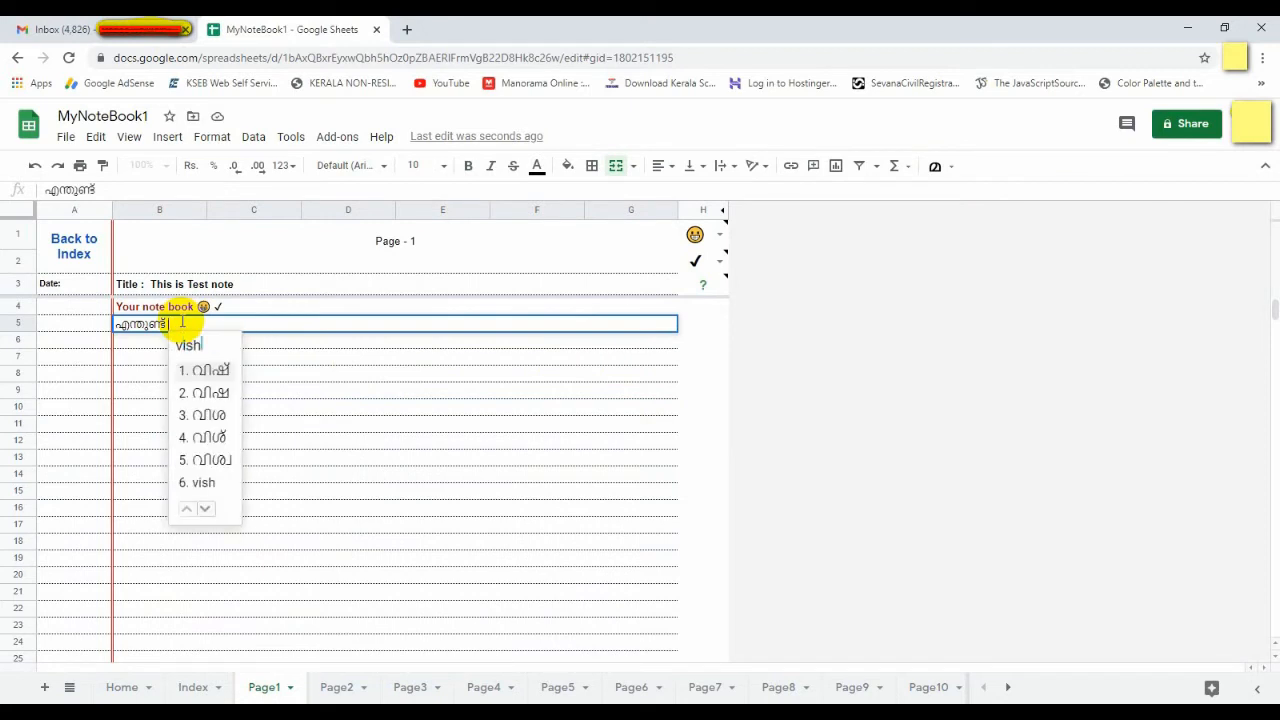
text(ngal)
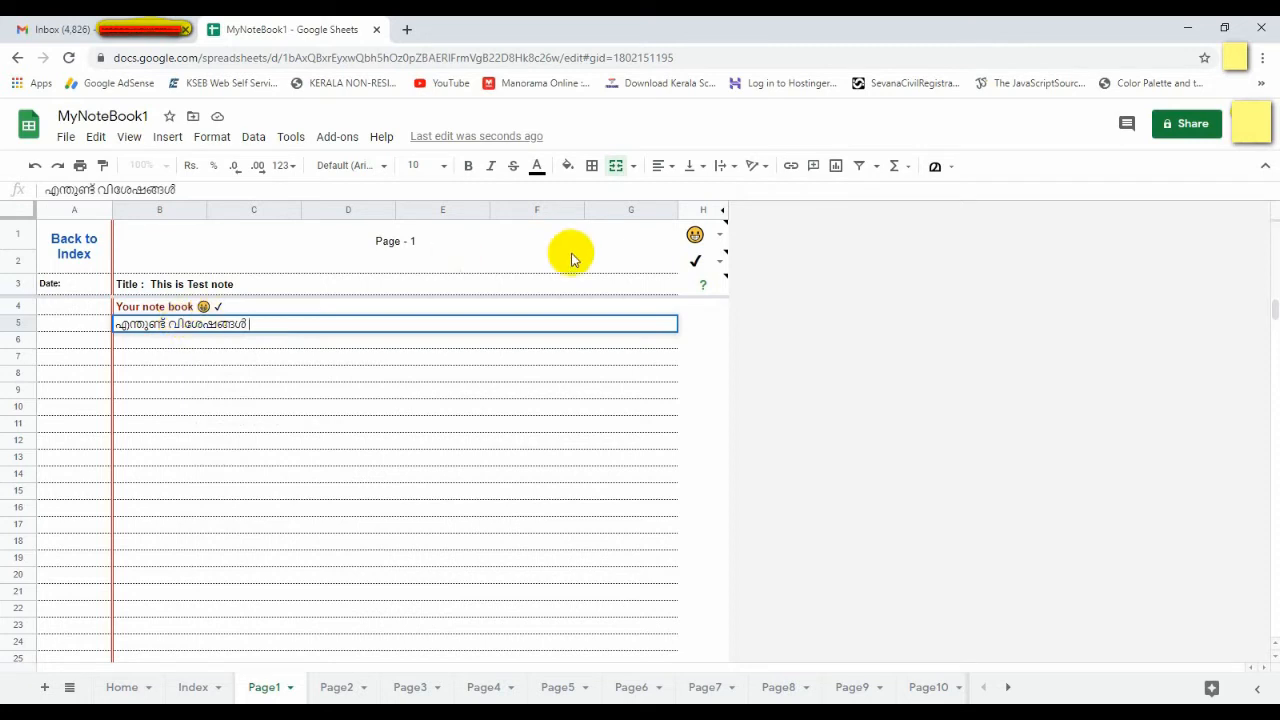
click(697, 263)
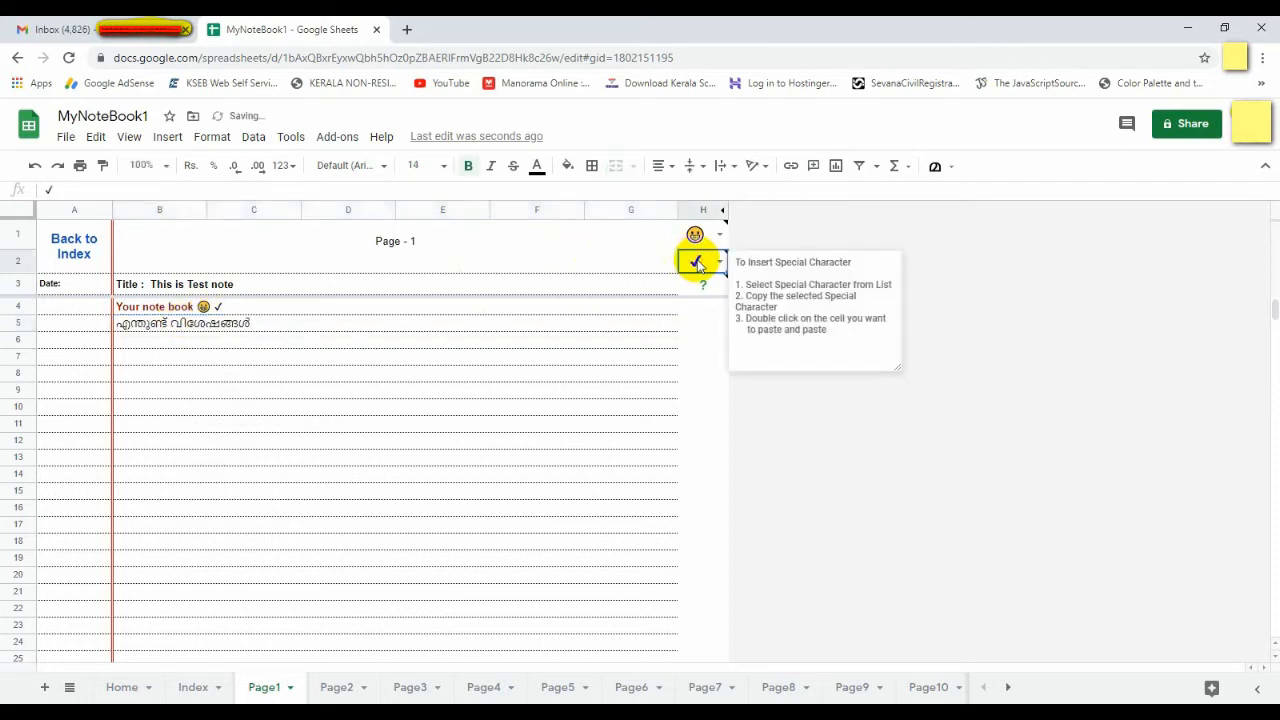
Step: Choose the question mark in H2's special character list, copy it and paste it after the Malayalam text in row 5
right_click(697, 263)
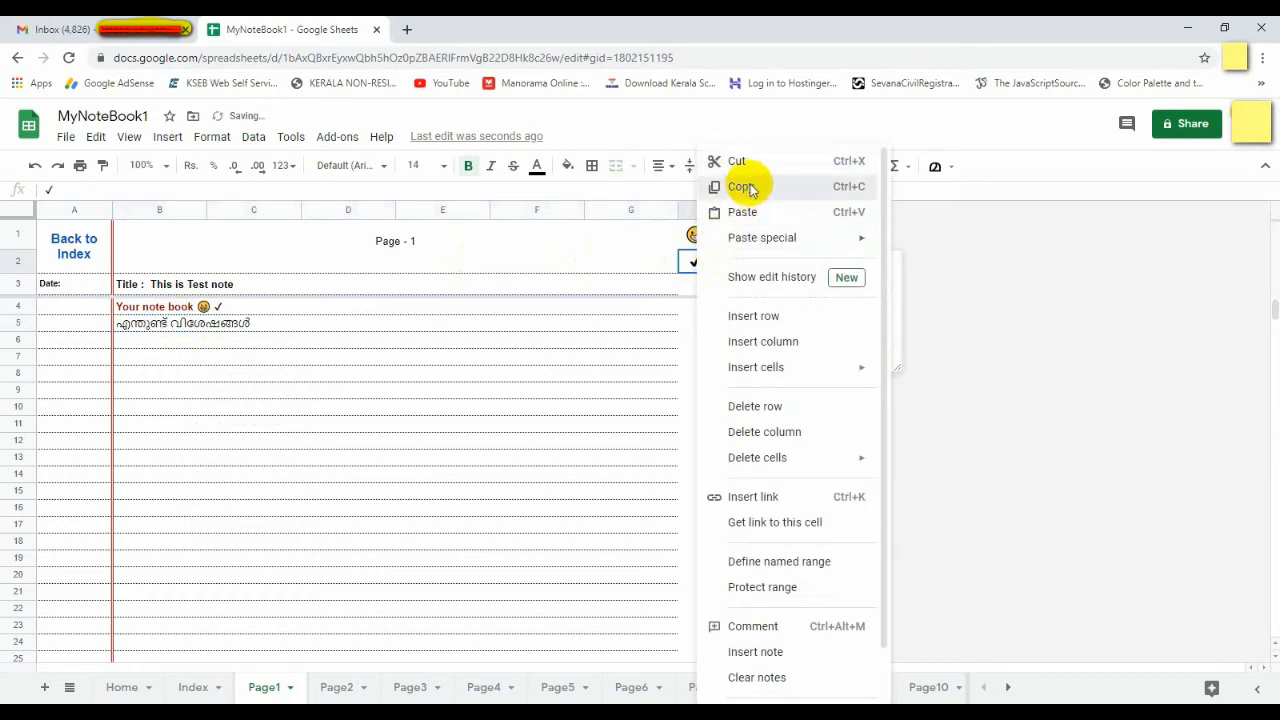
click(742, 188)
click(716, 262)
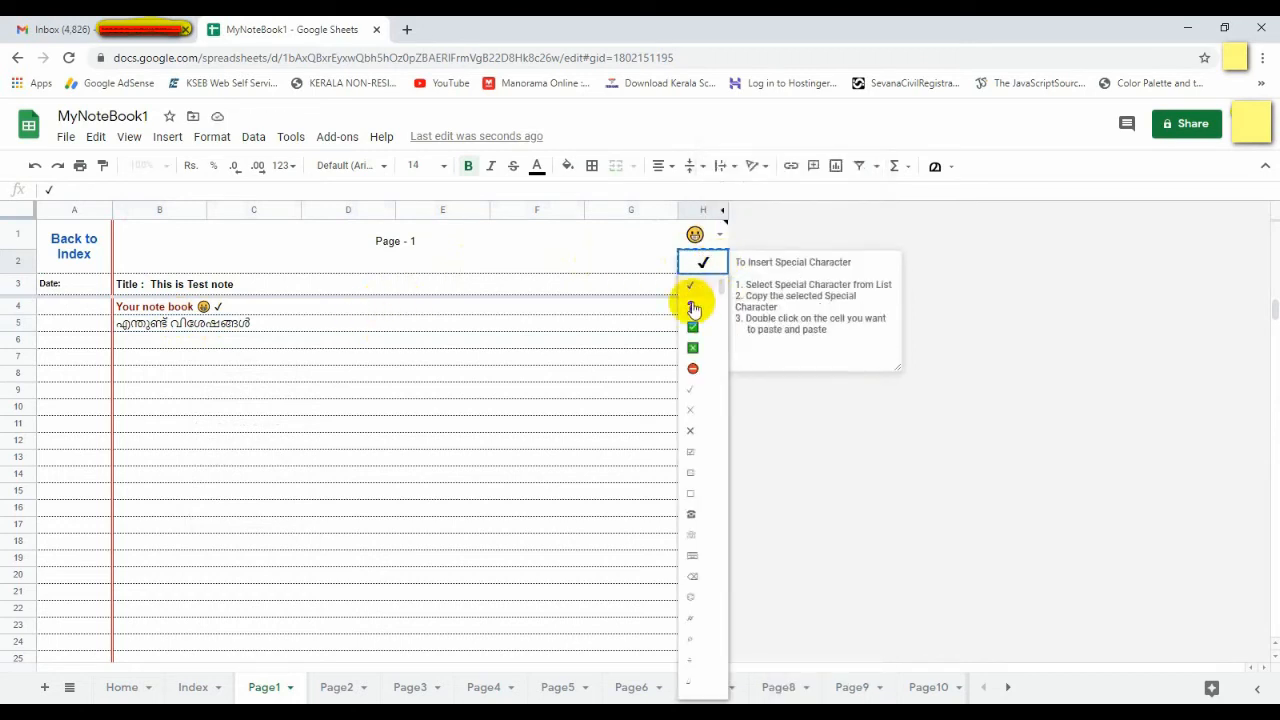
click(694, 303)
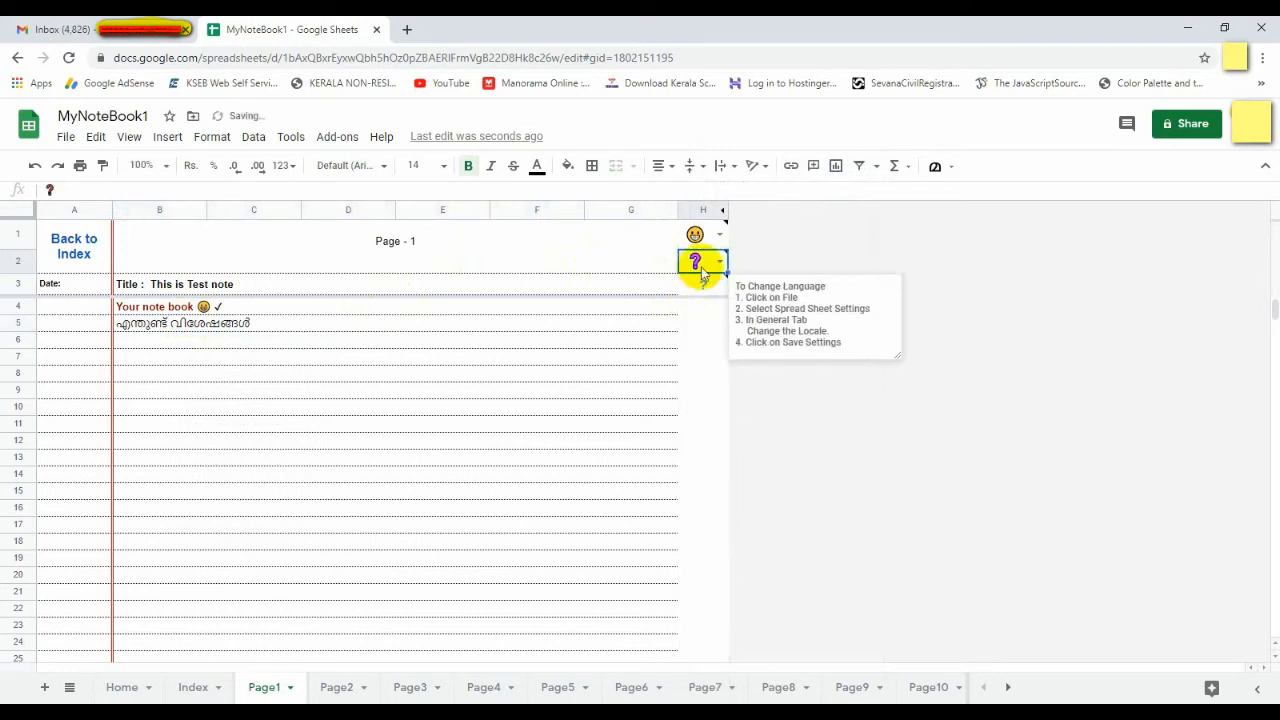
right_click(705, 263)
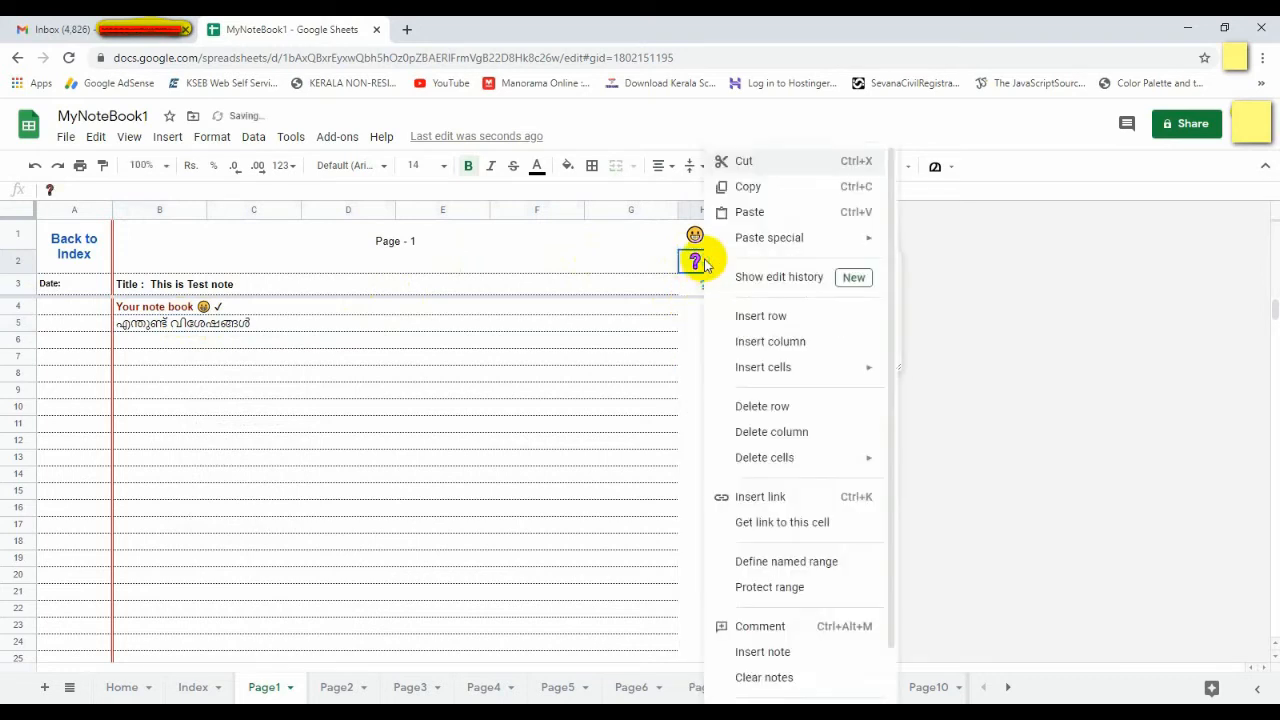
click(751, 188)
double_click(308, 322)
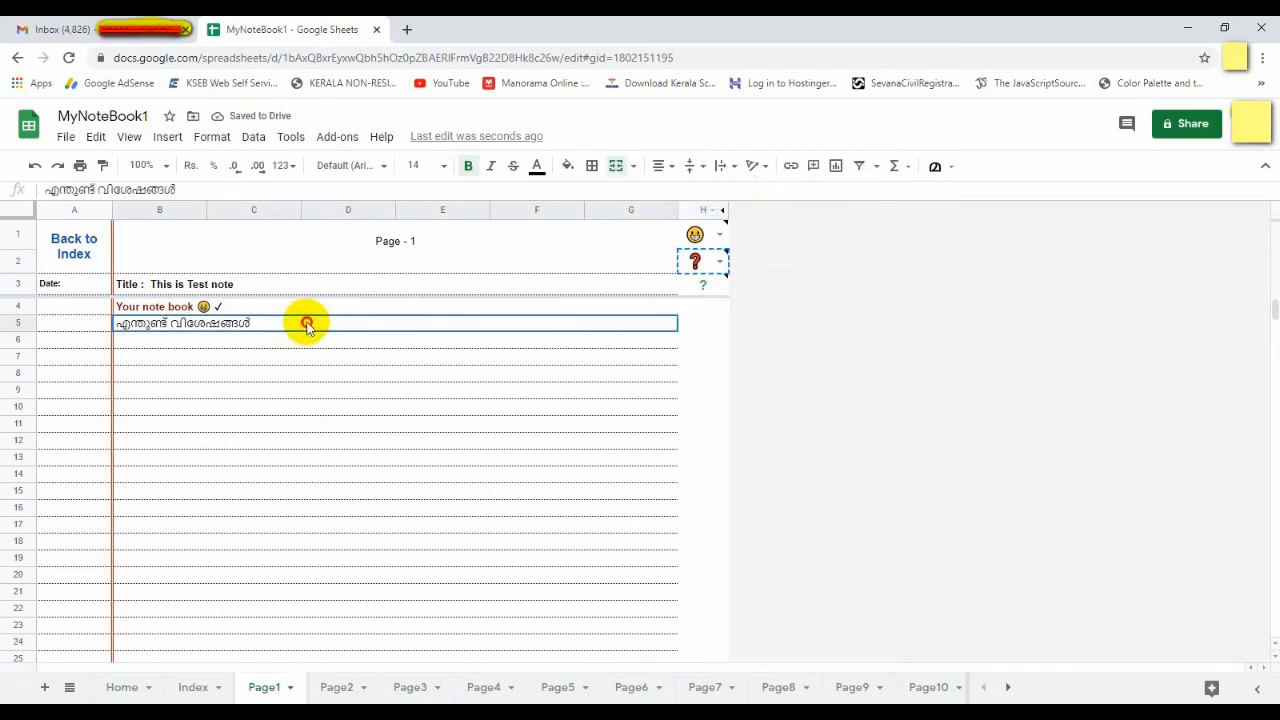
right_click(308, 322)
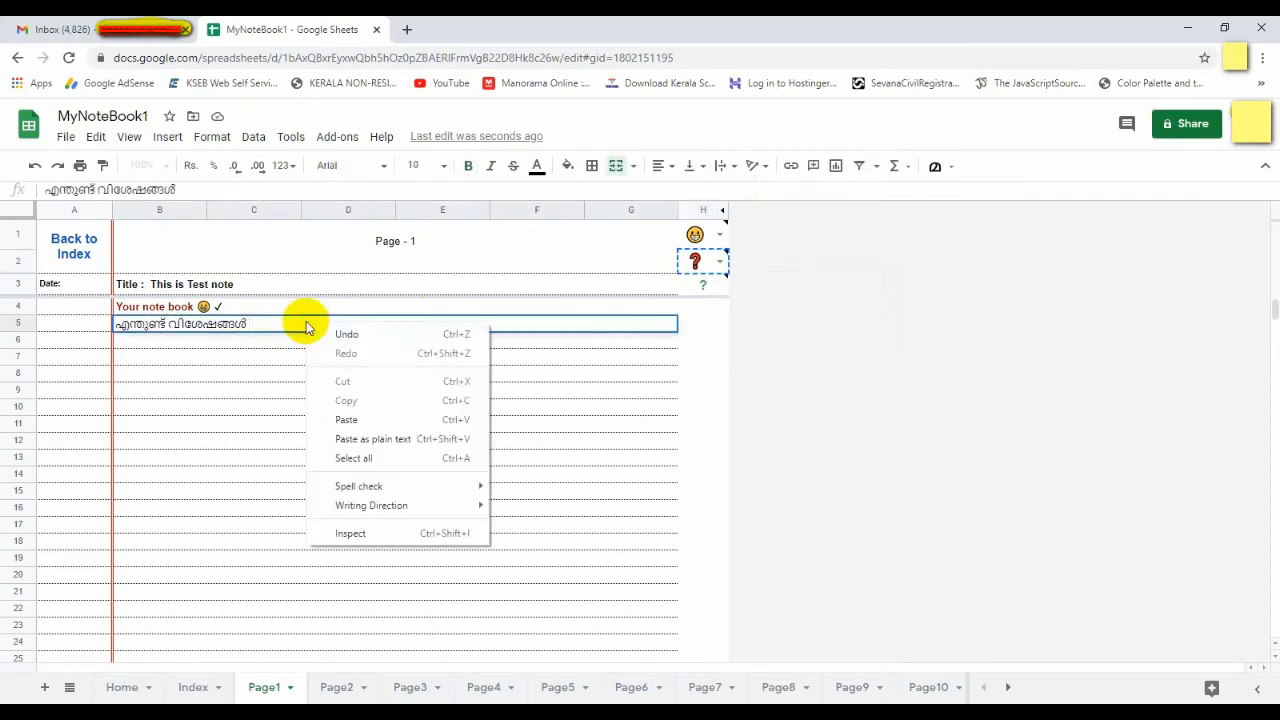
click(343, 419)
click(275, 400)
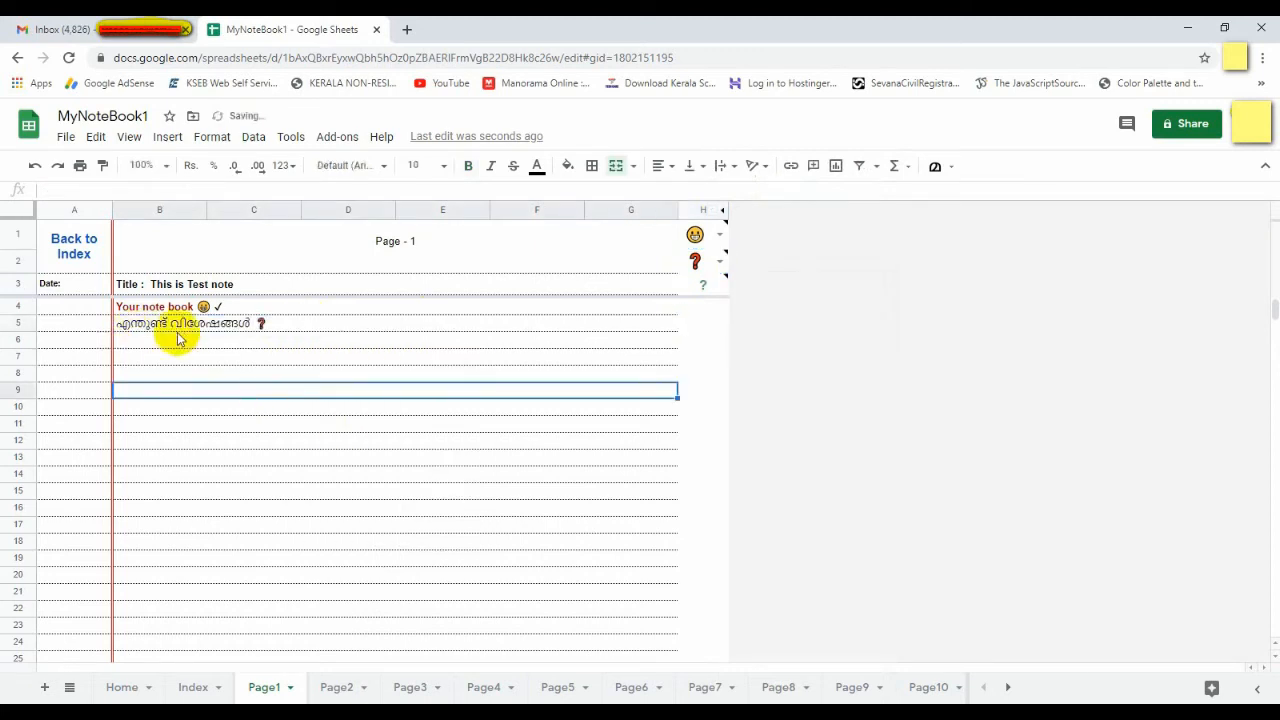
Step: Color the Malayalam text in row 5 with the custom dark green swatch
click(147, 327)
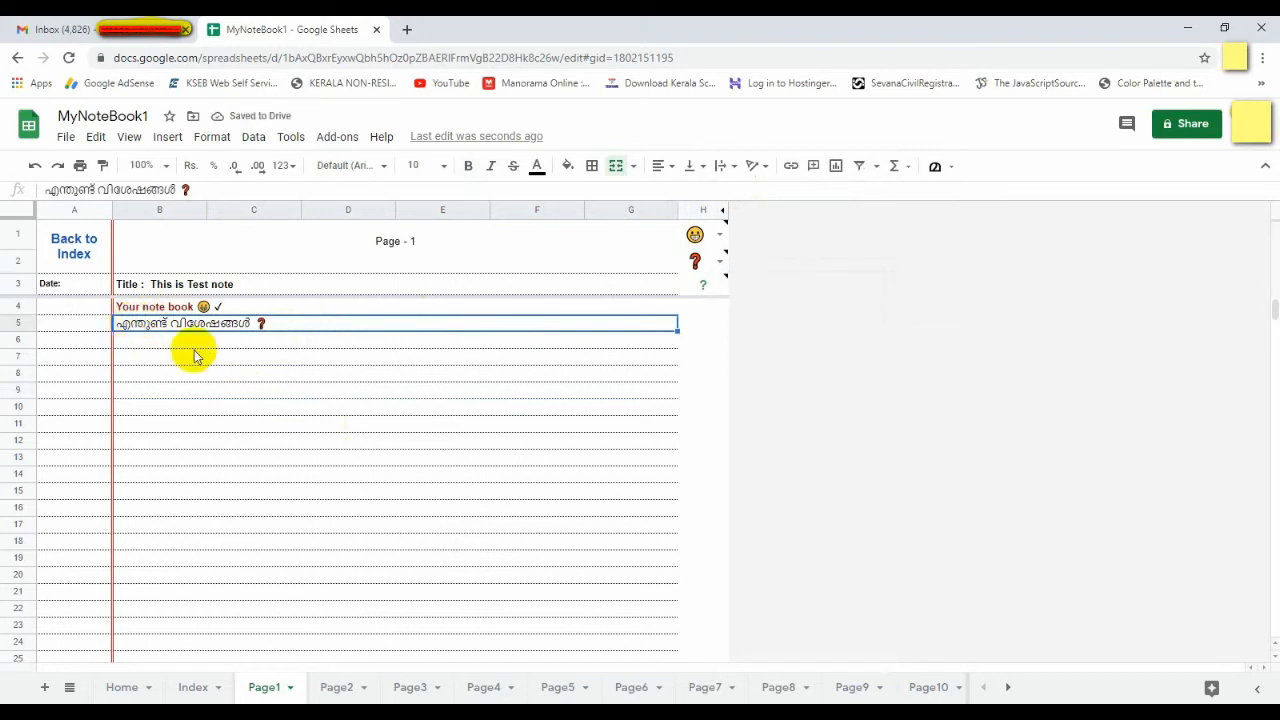
click(537, 167)
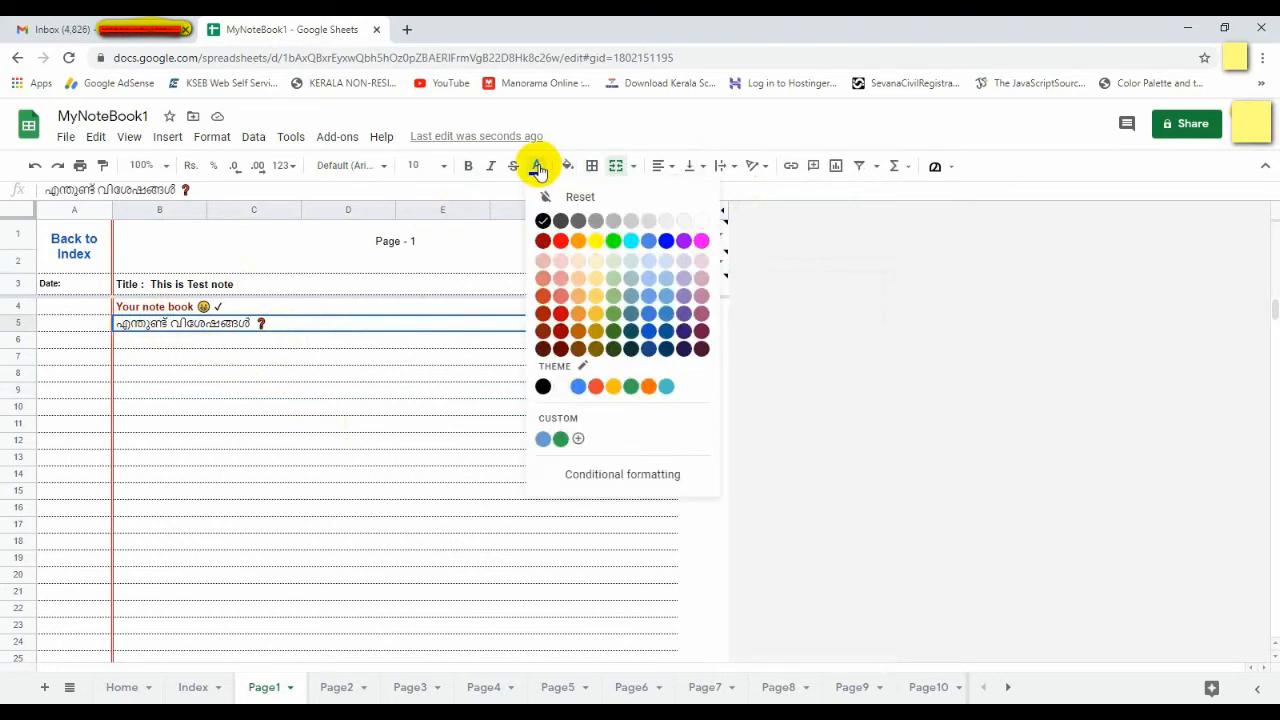
click(613, 242)
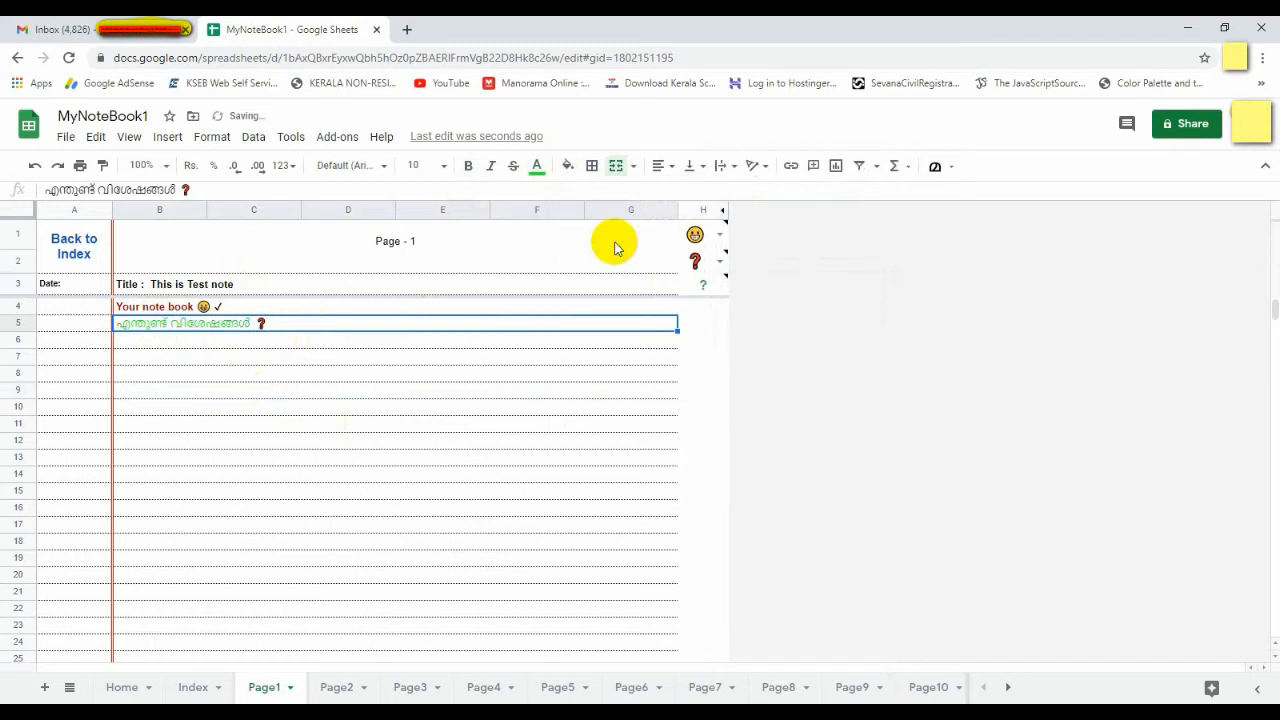
click(537, 167)
click(560, 440)
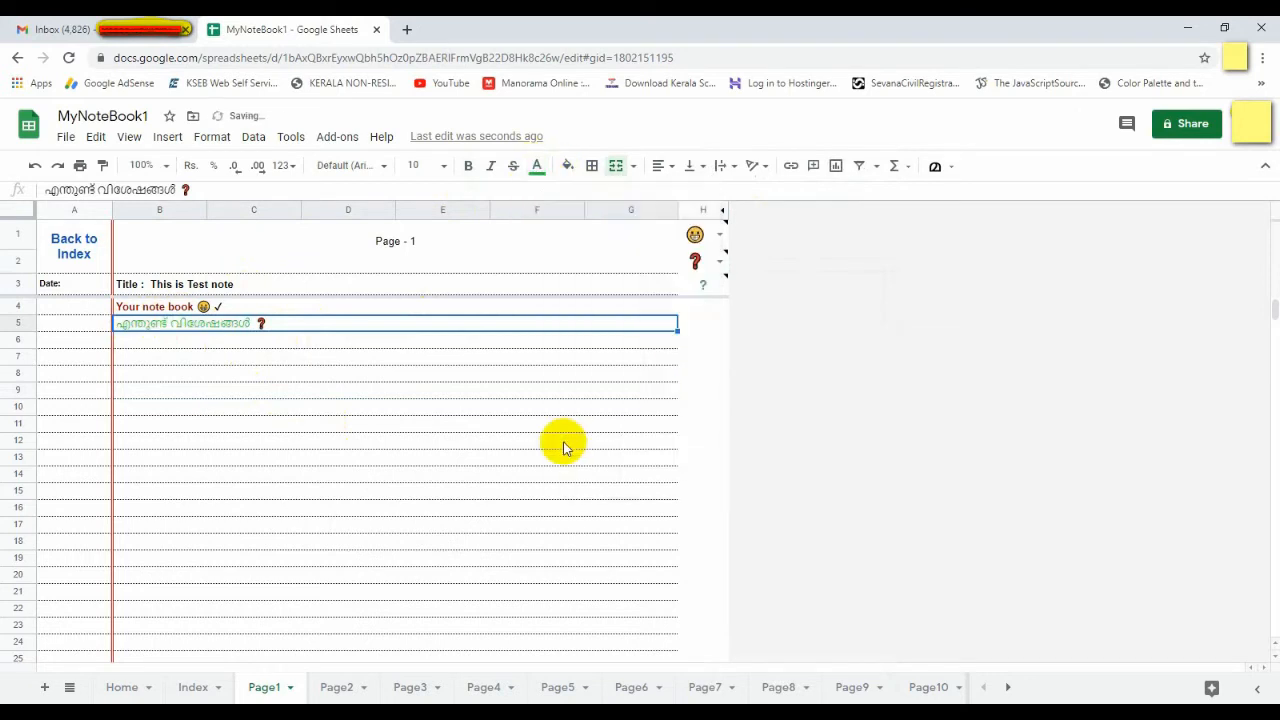
click(271, 386)
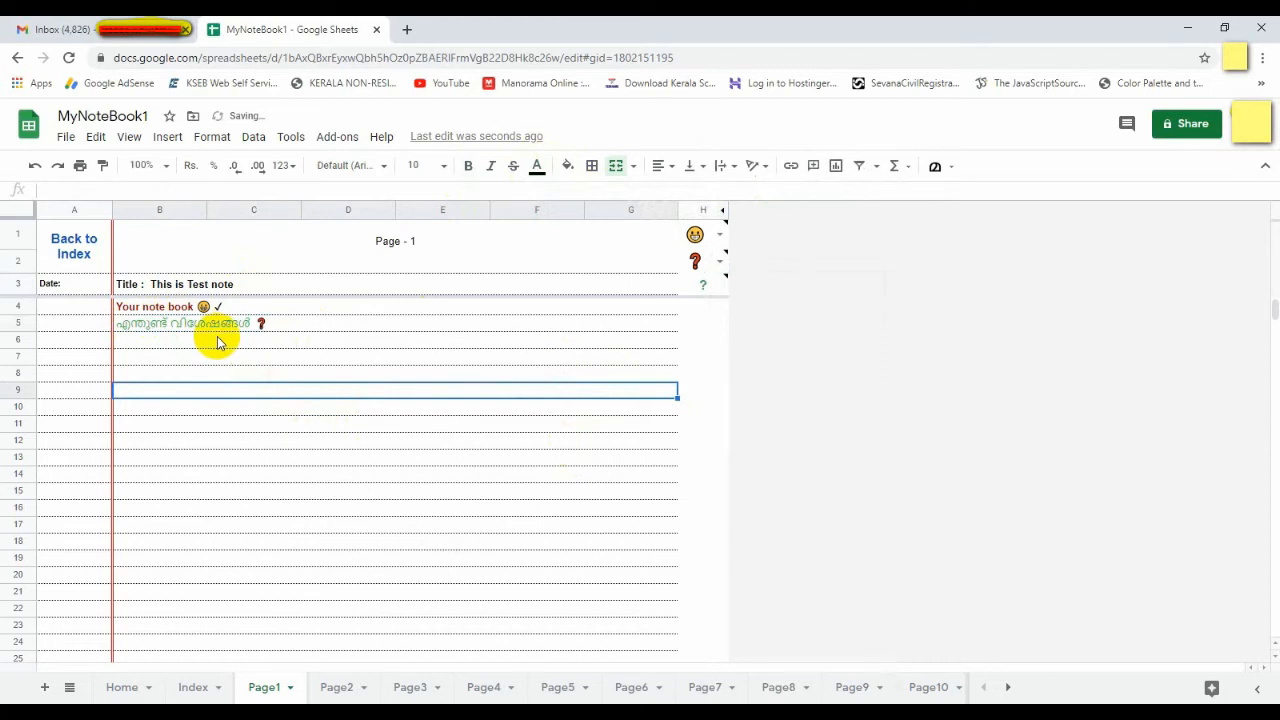
Step: Merge note rows 7 to 10 across columns B to G, and unmerge the block into individual cells
click(213, 342)
click(294, 372)
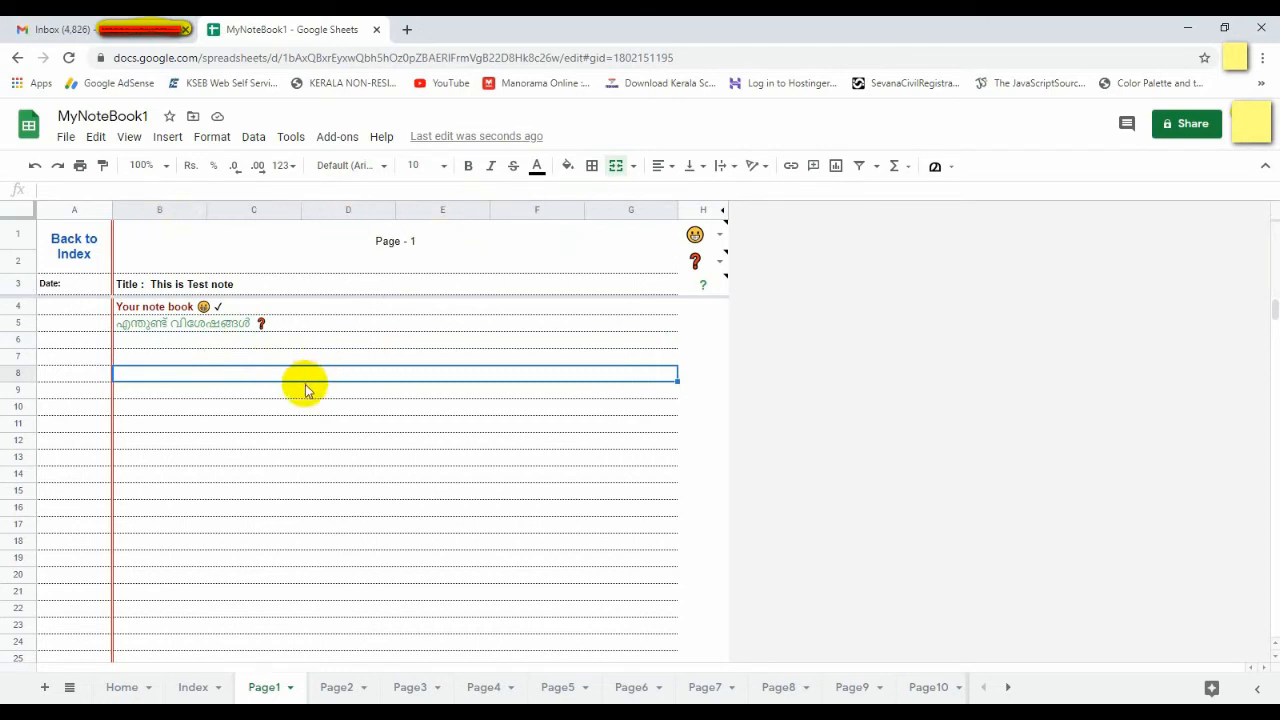
click(250, 391)
click(264, 358)
drag(264, 358, 265, 410)
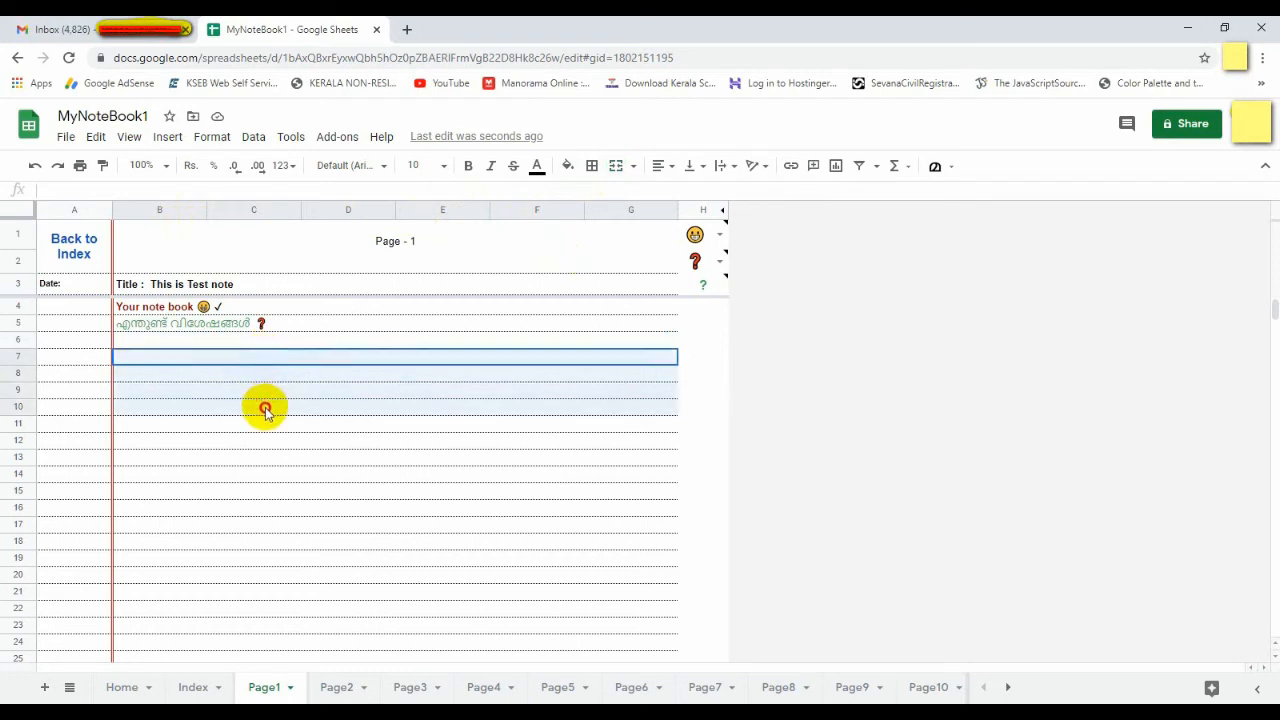
drag(265, 408, 265, 406)
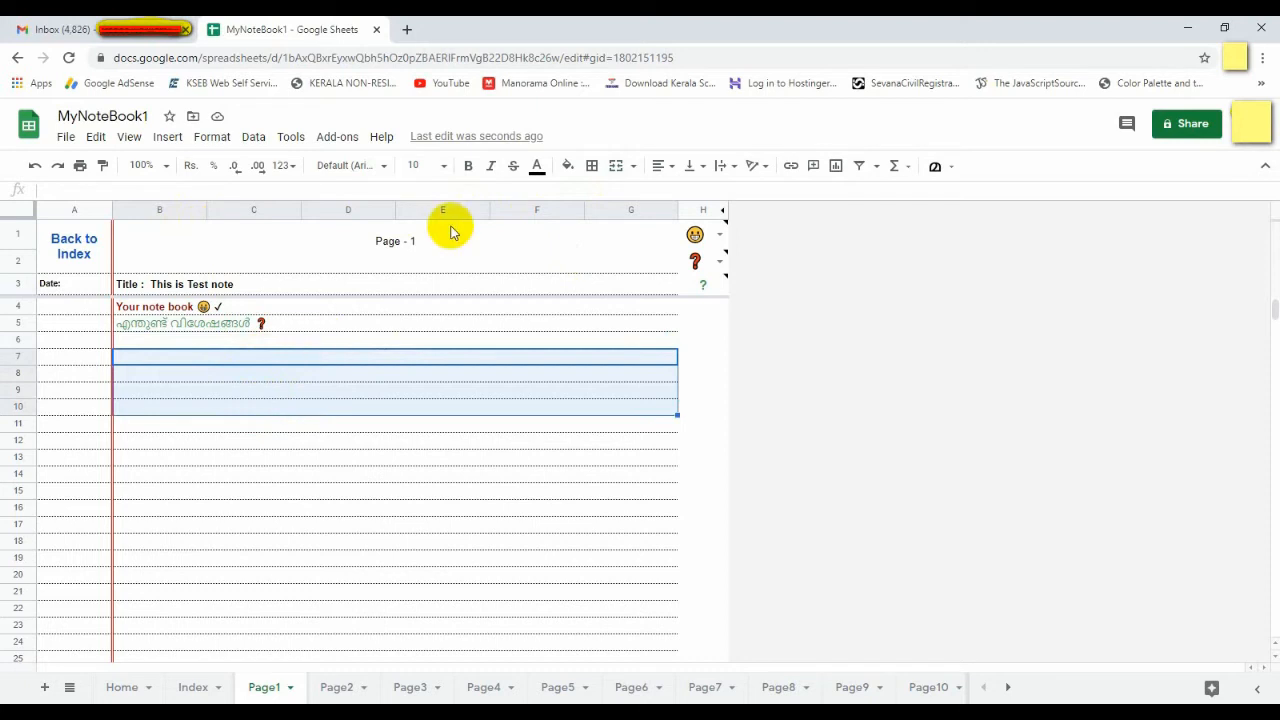
click(618, 168)
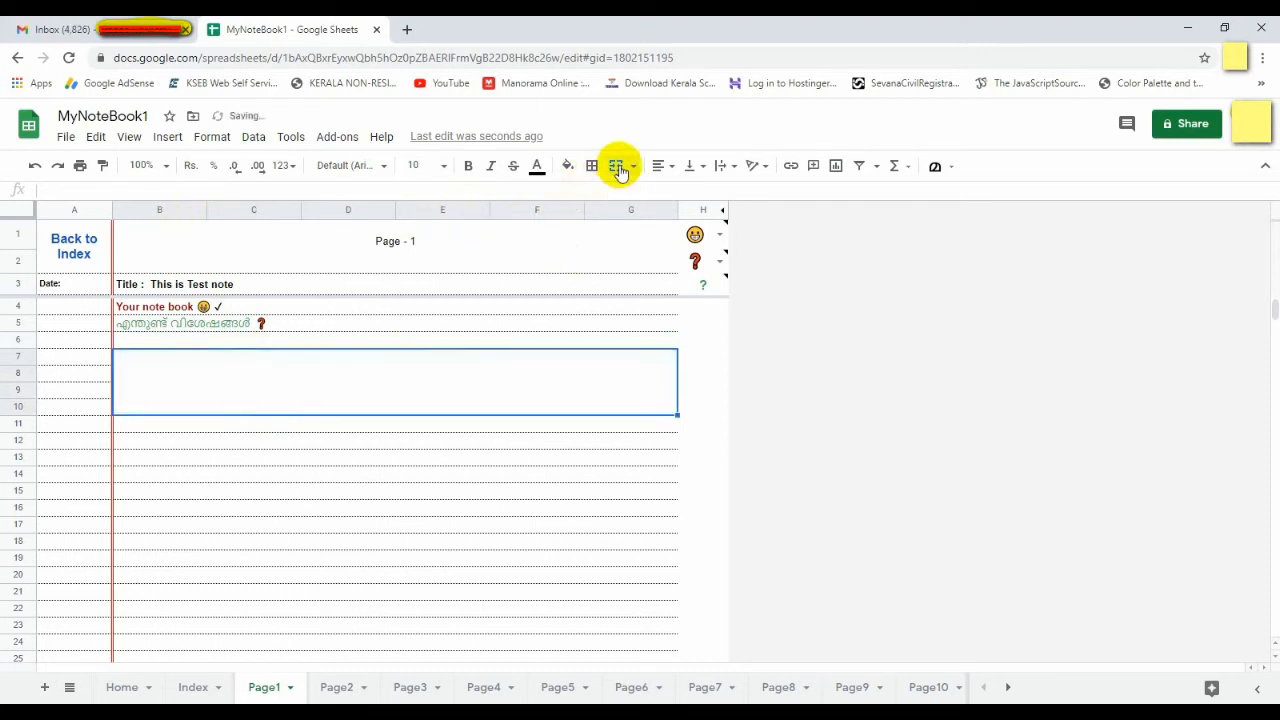
click(620, 168)
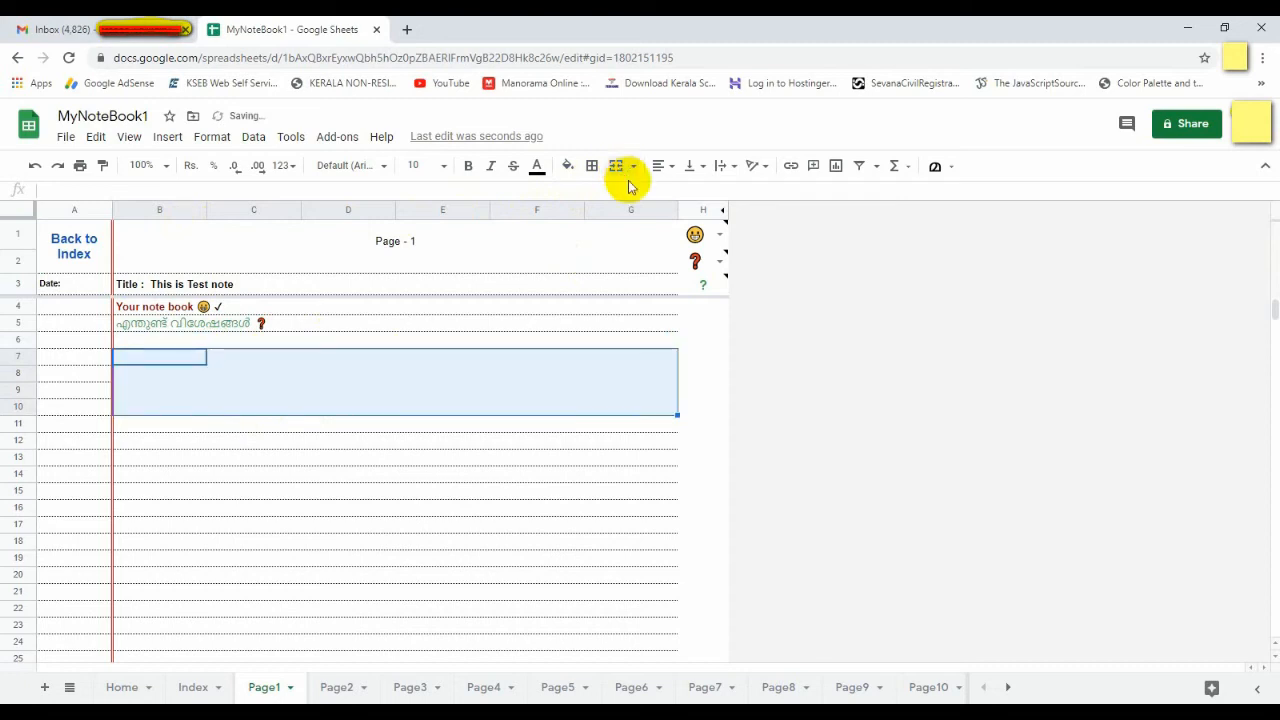
Step: Apply borders to all sides of the cells in C7:F10 to form a four-by-four table
click(219, 359)
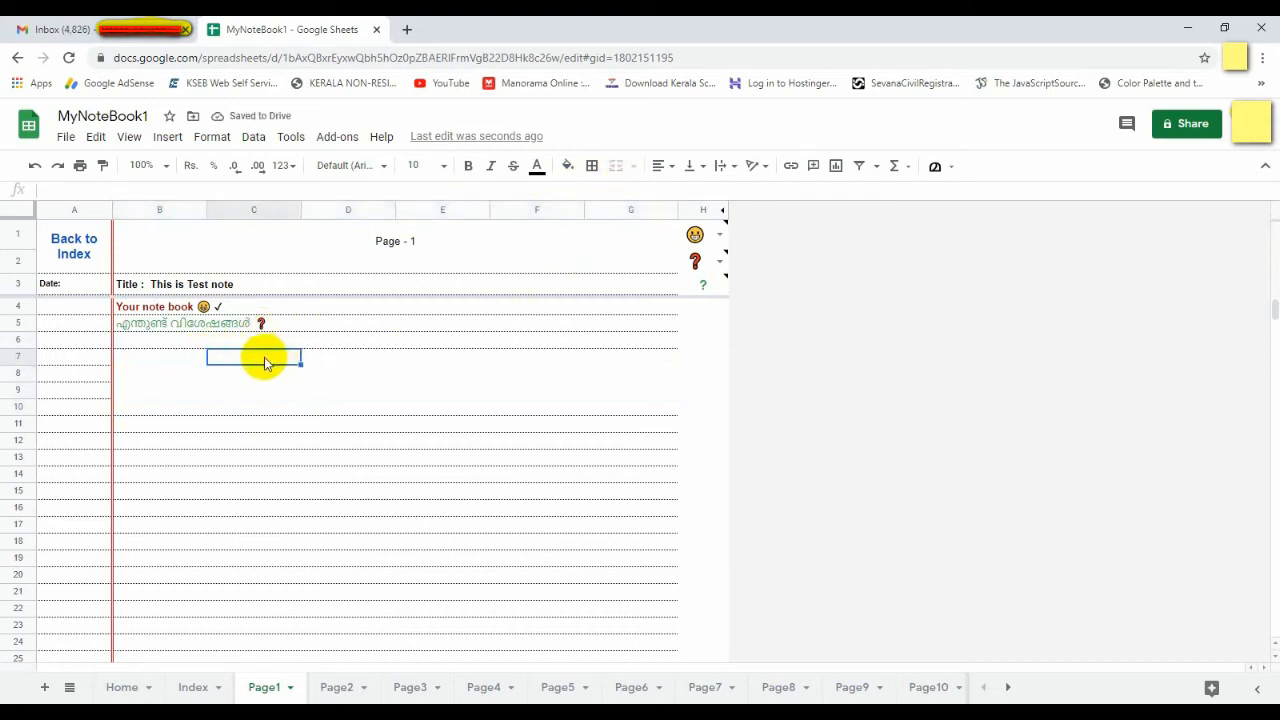
drag(263, 362, 577, 405)
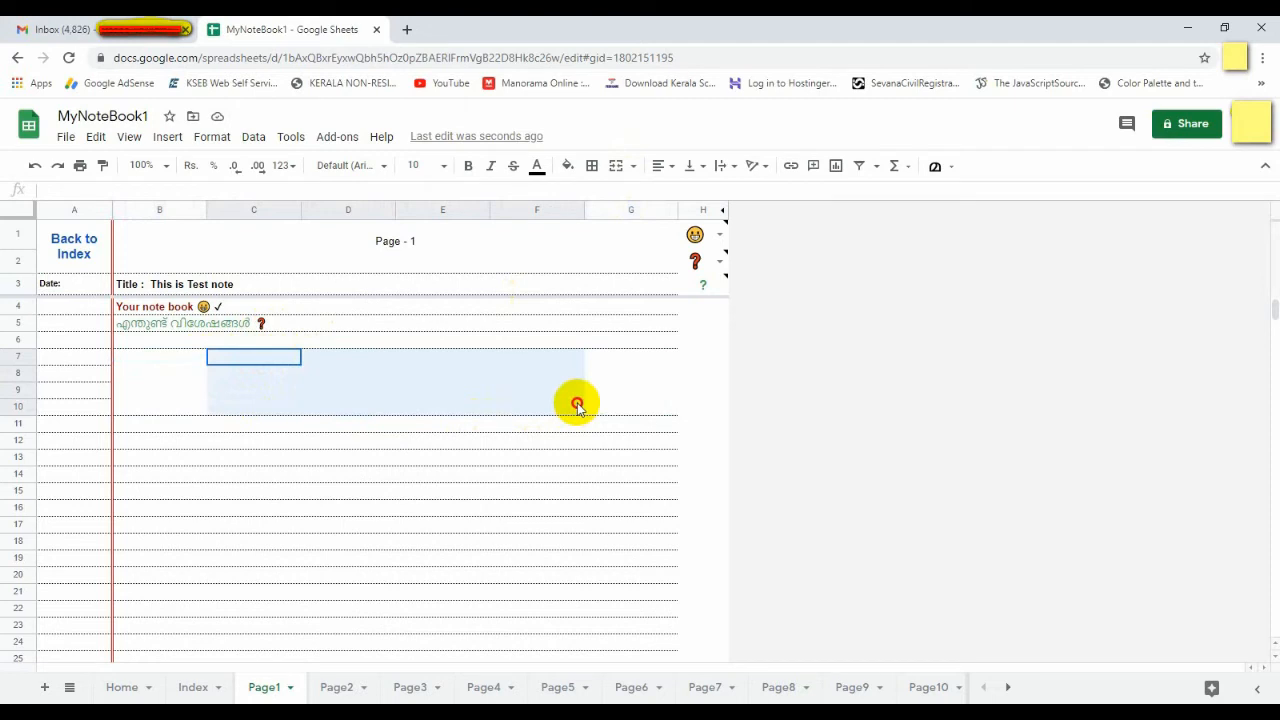
click(592, 166)
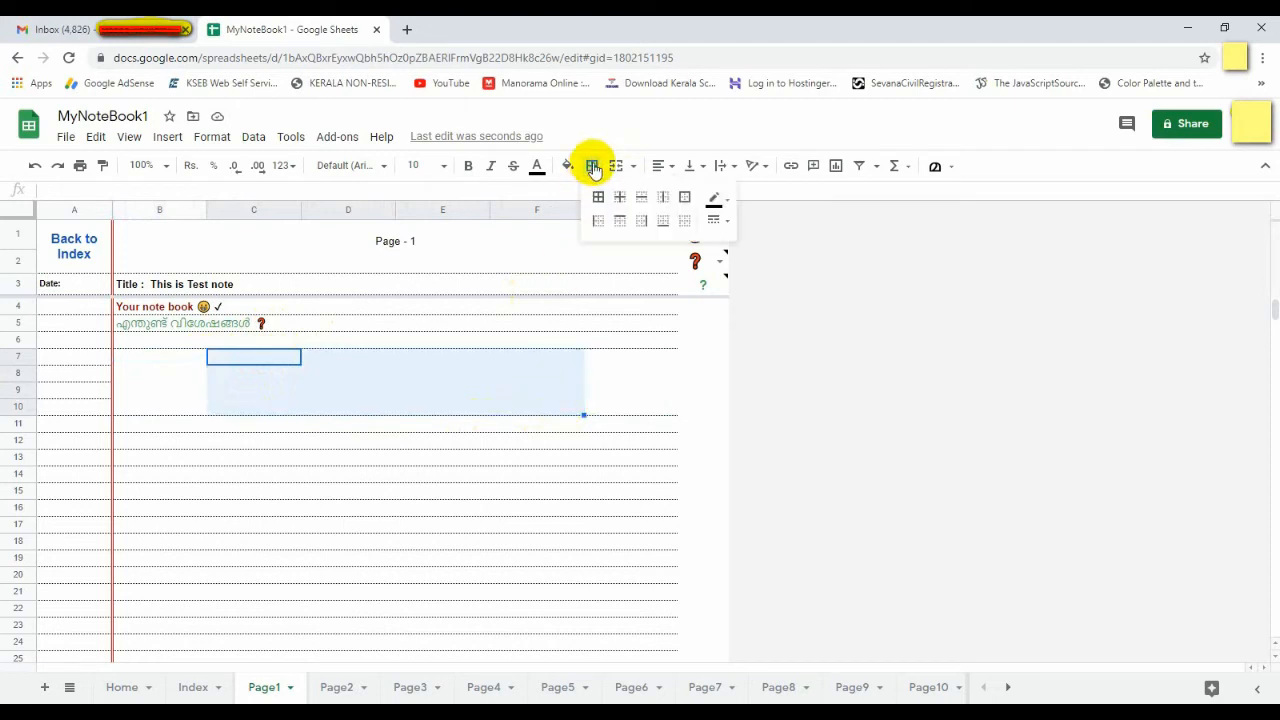
click(598, 197)
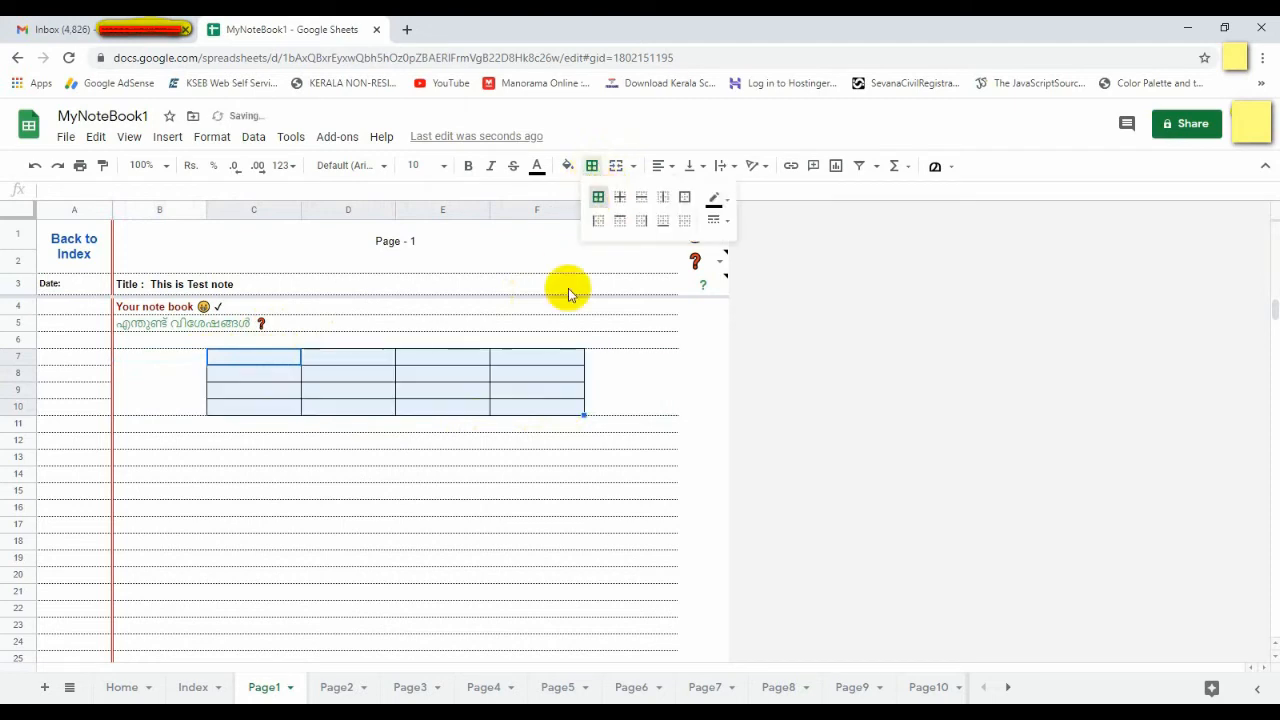
click(288, 443)
click(300, 490)
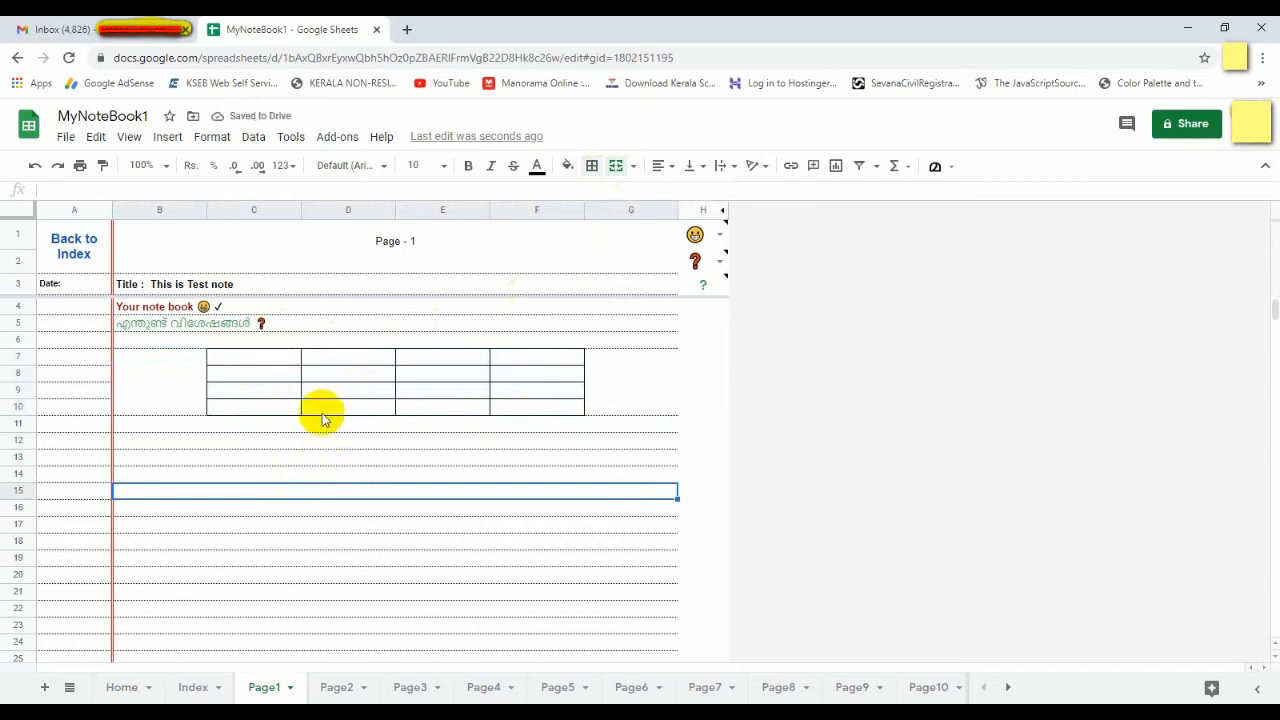
click(276, 360)
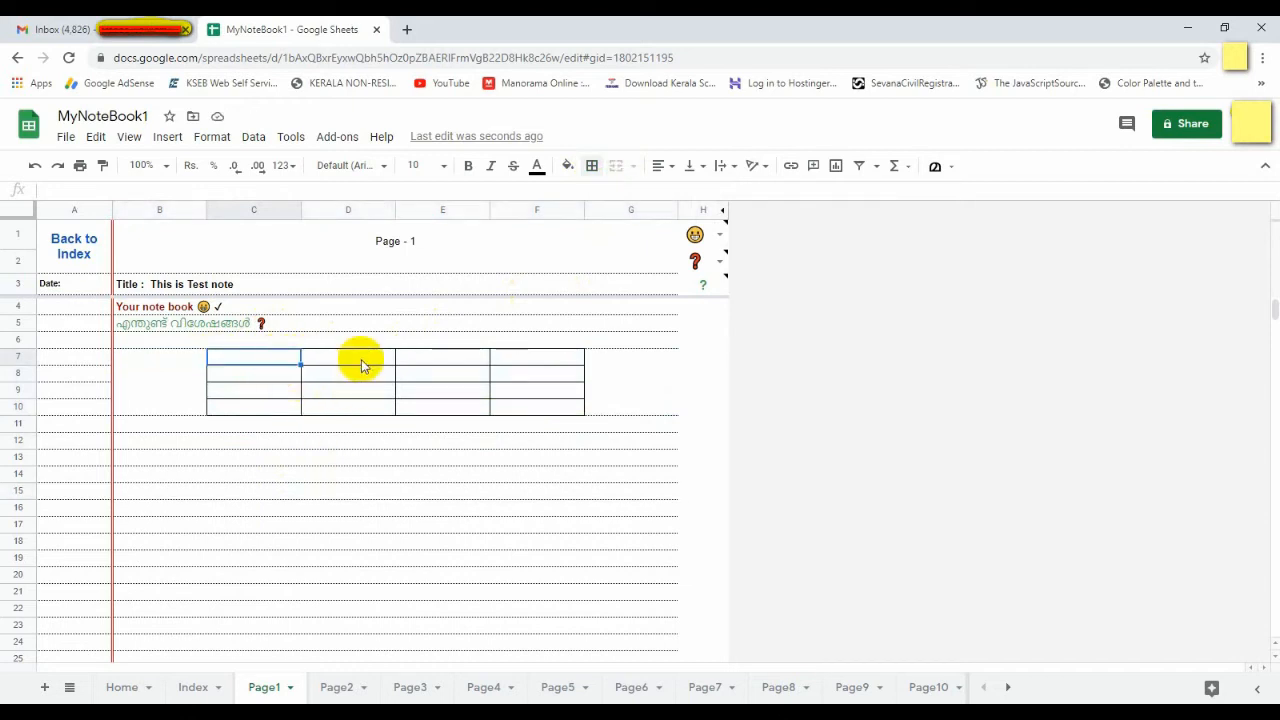
click(251, 470)
click(268, 358)
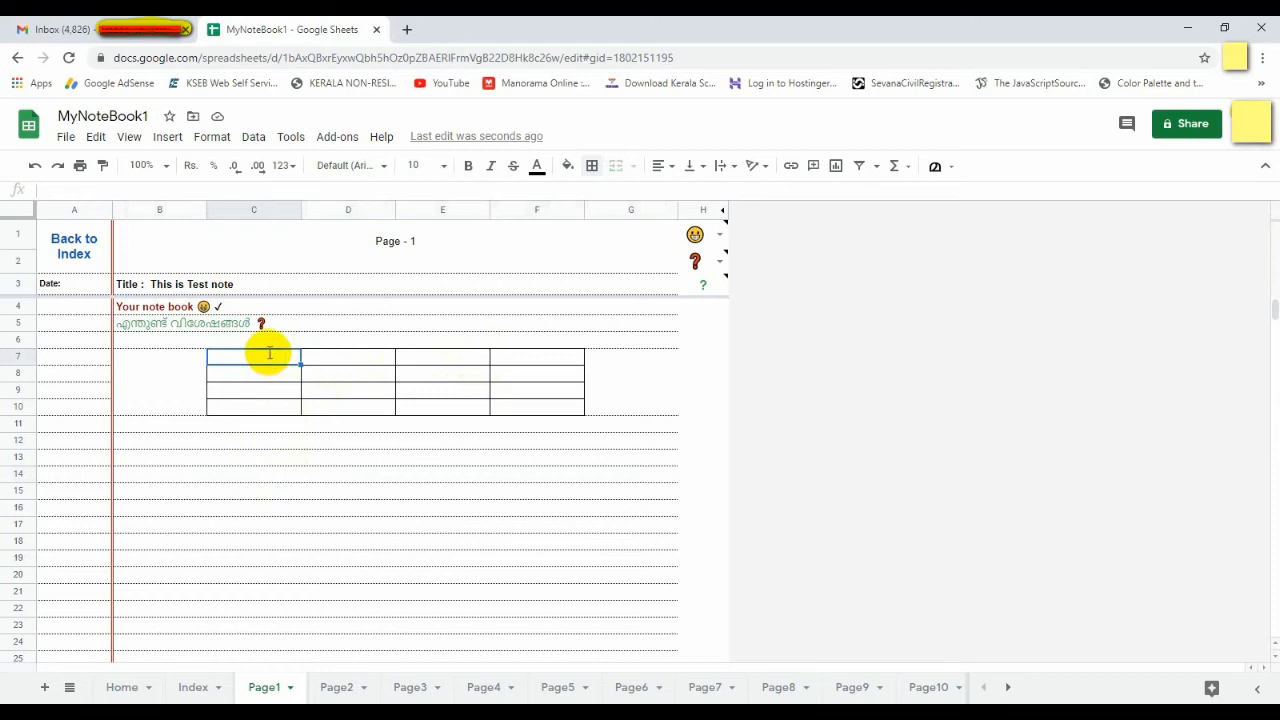
text(Emp No)
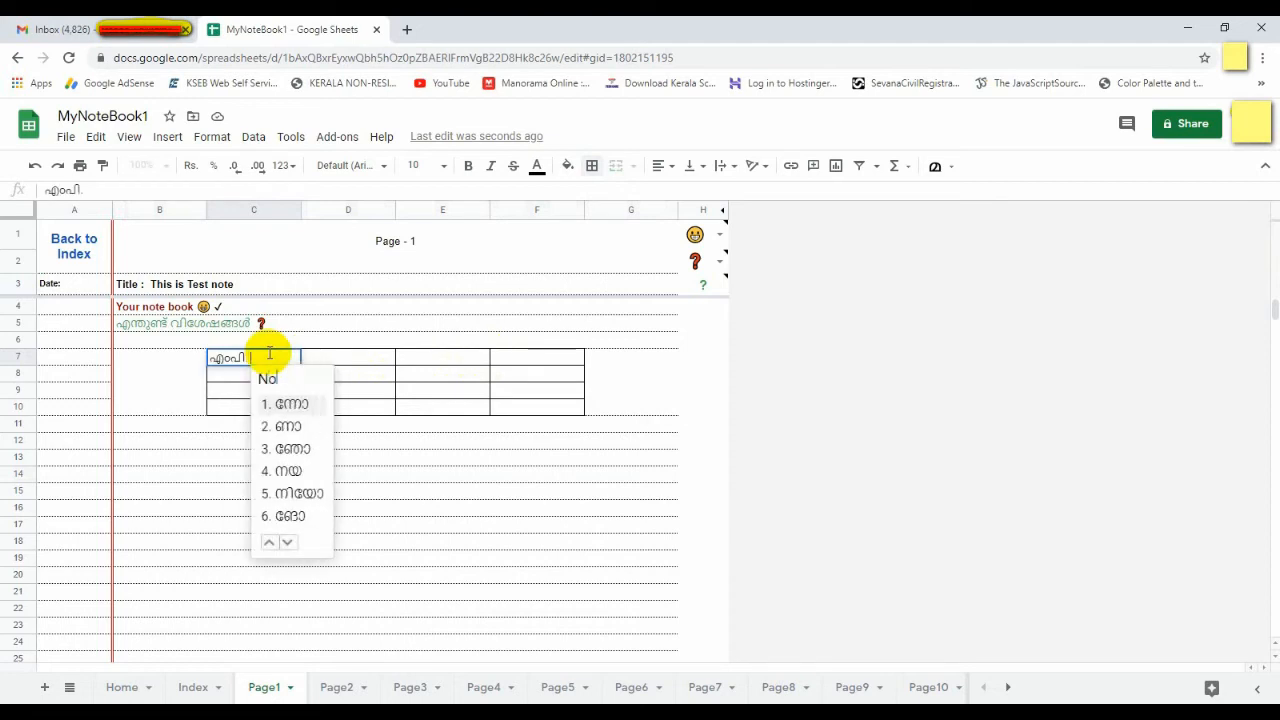
key(BackSpace)
key(BackSpace)
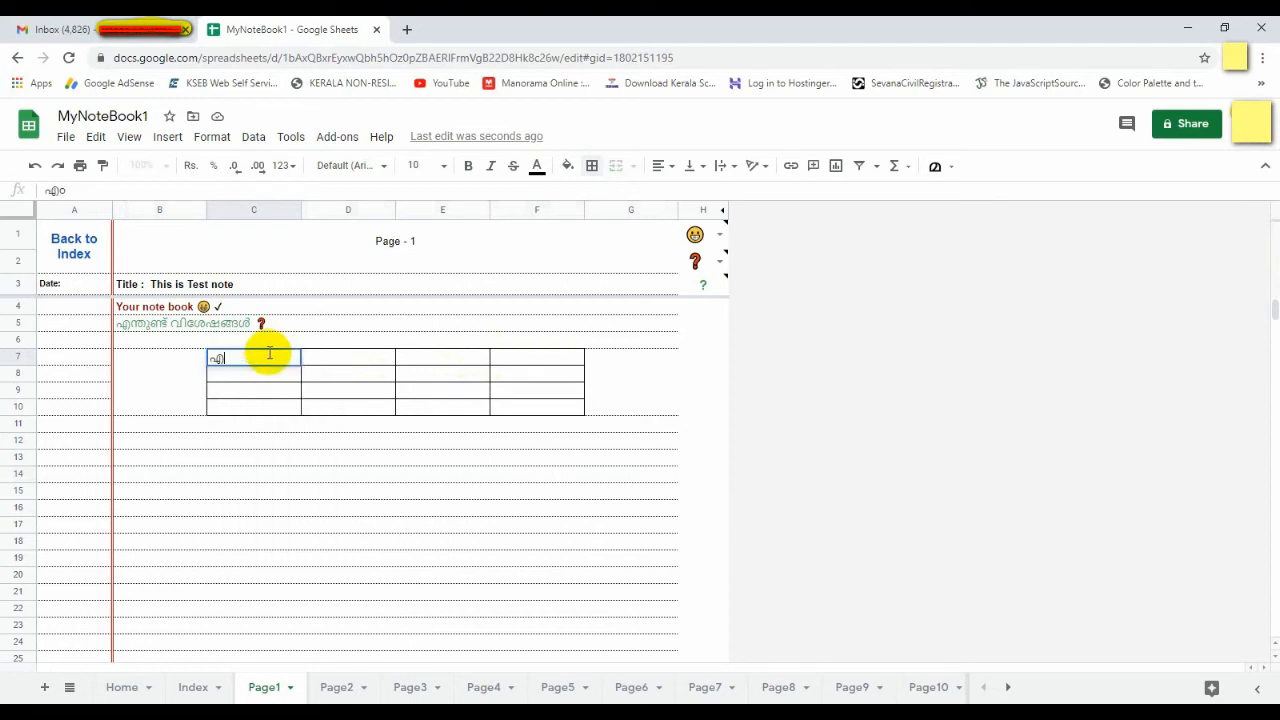
key(Escape)
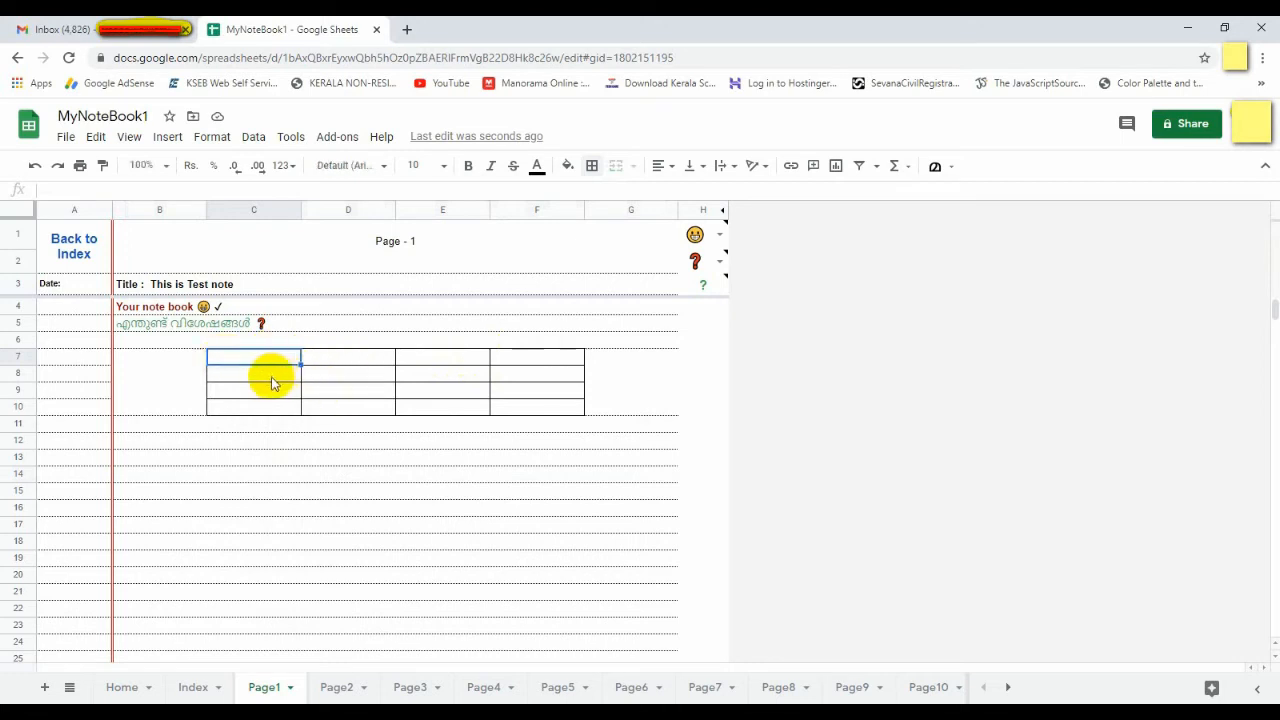
Step: Switch off the active മലയാളം (Malayalam) input tool to return to English typing
click(953, 167)
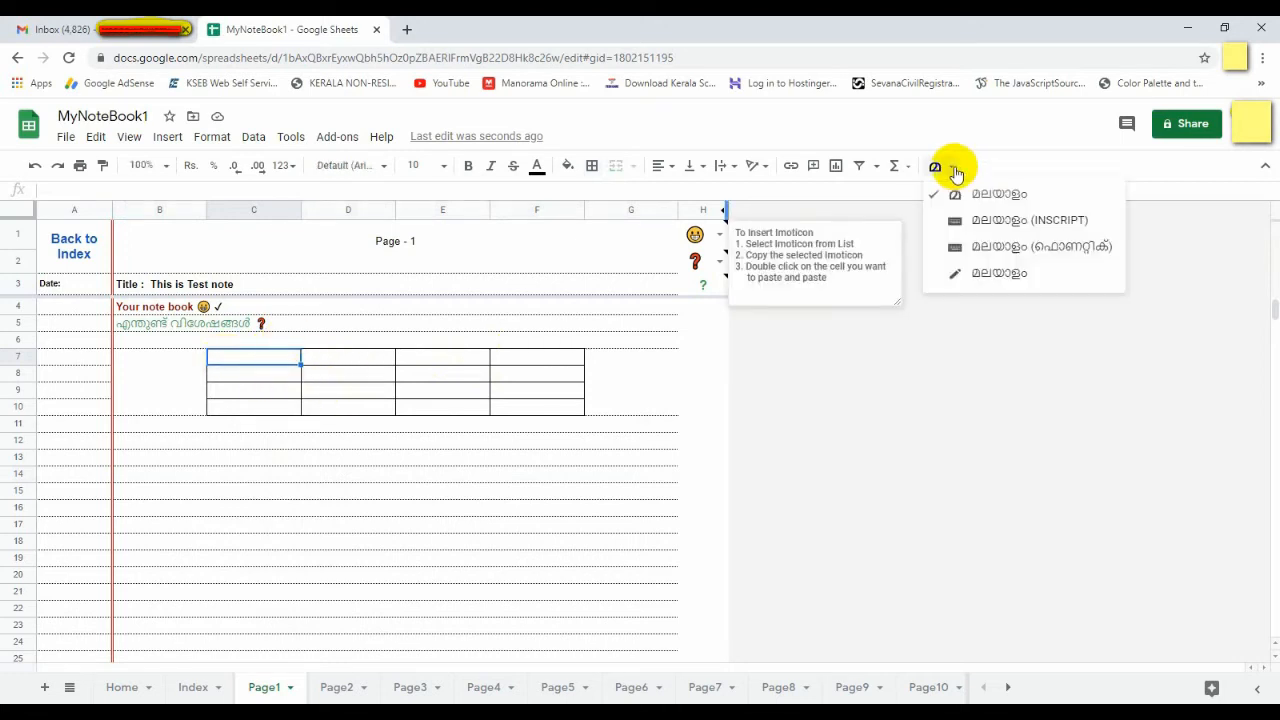
click(975, 193)
click(952, 167)
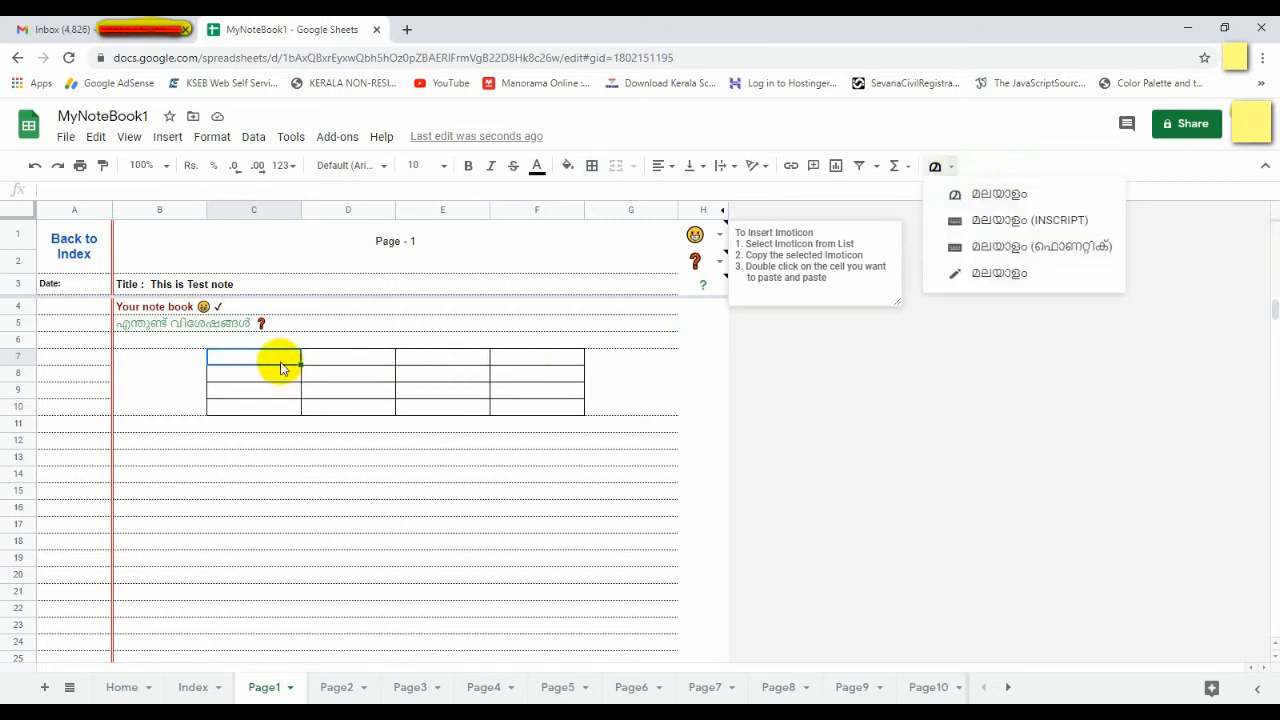
Step: Enter "Emp. No." as the first column heading in cell C7 of the table
click(285, 367)
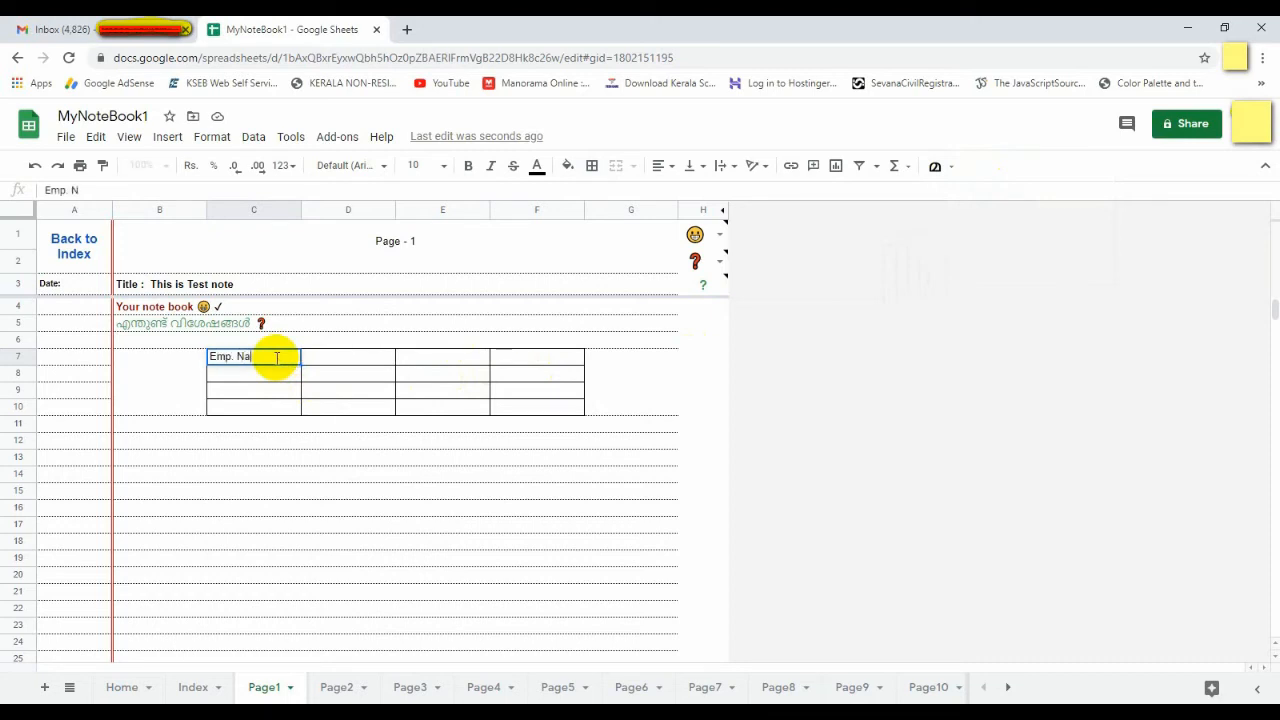
key(Tab)
key(Left)
double_click(277, 357)
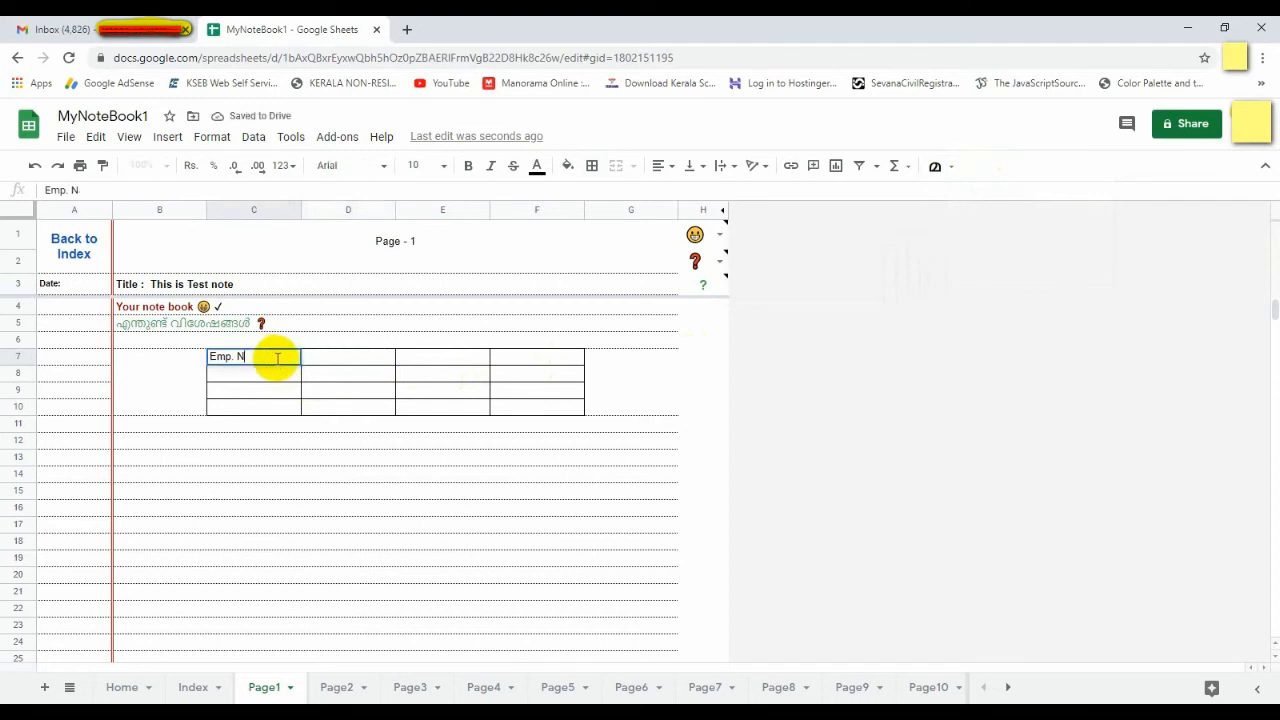
Step: Enter the remaining table headings "Emp. Name", "Designation" and "Dept." in cells D7, E7 and F7
click(342, 364)
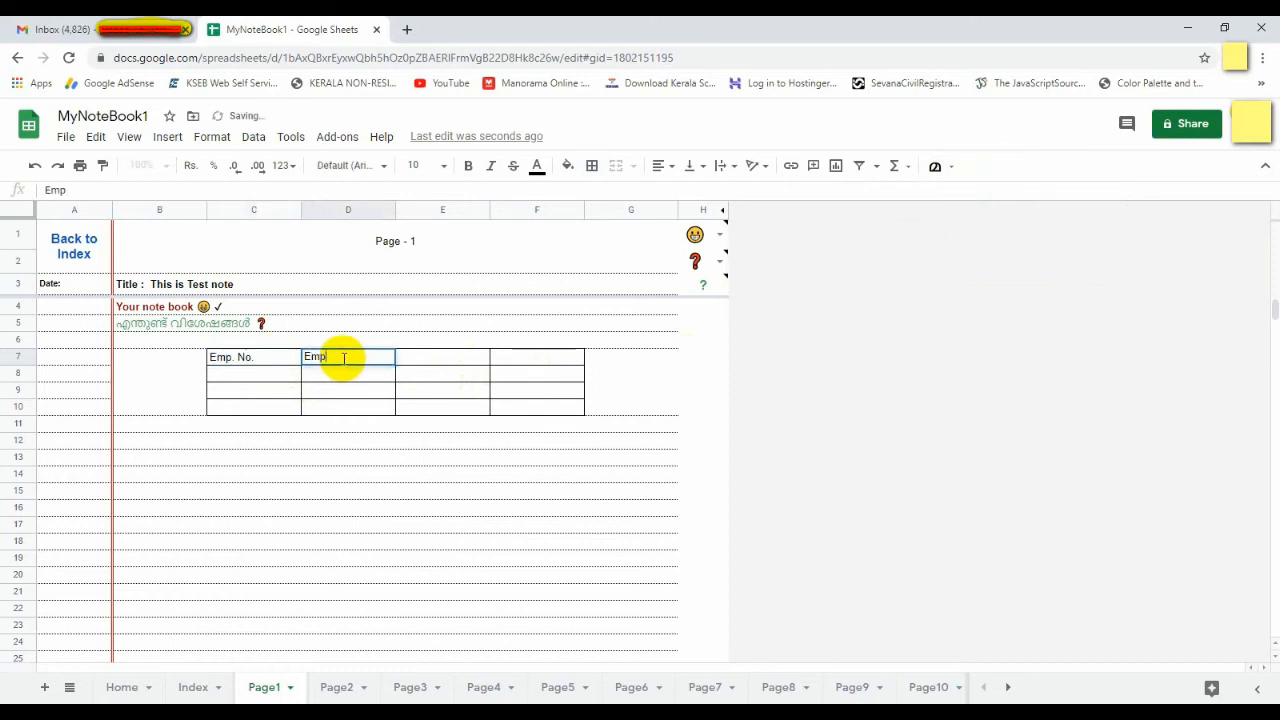
click(425, 357)
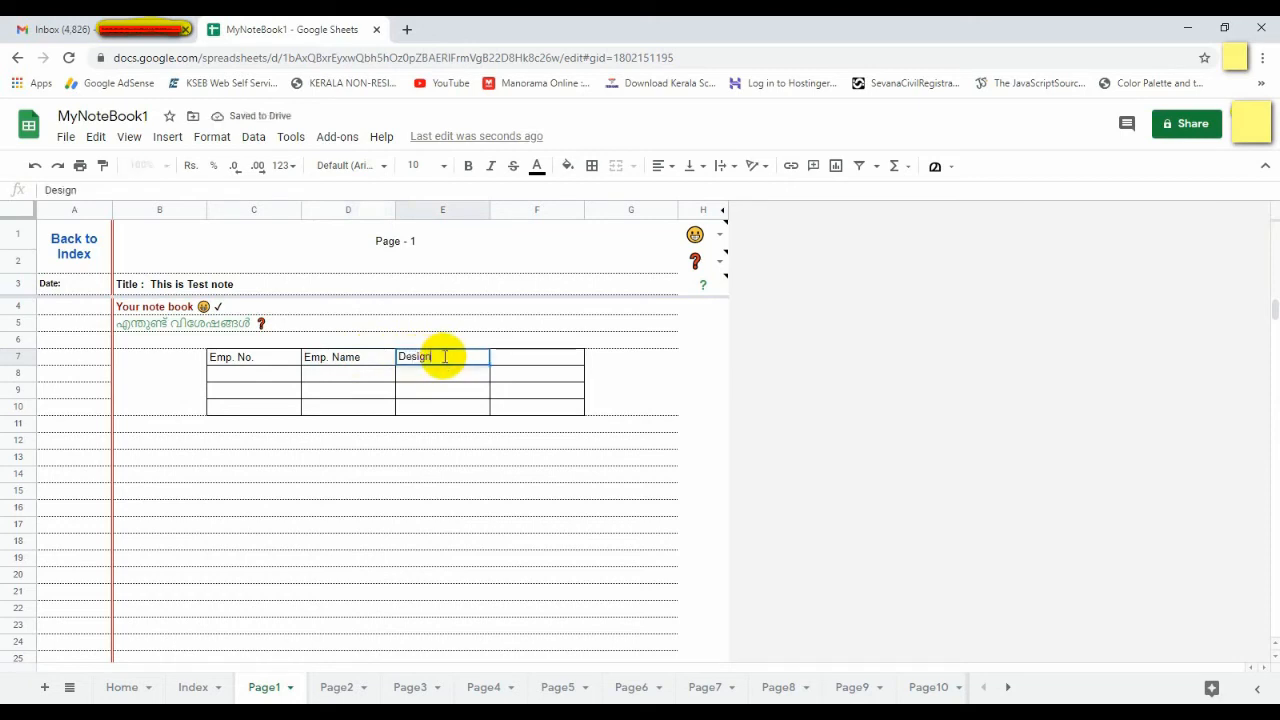
text(Designation)
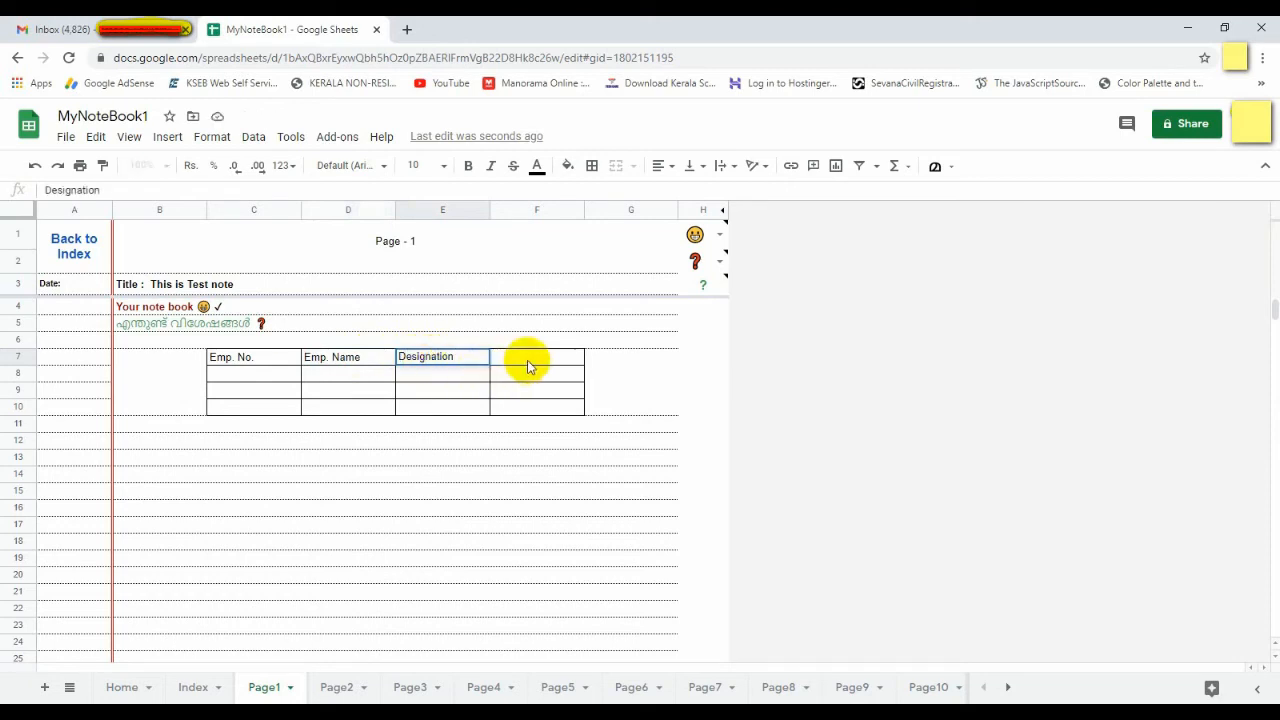
click(528, 366)
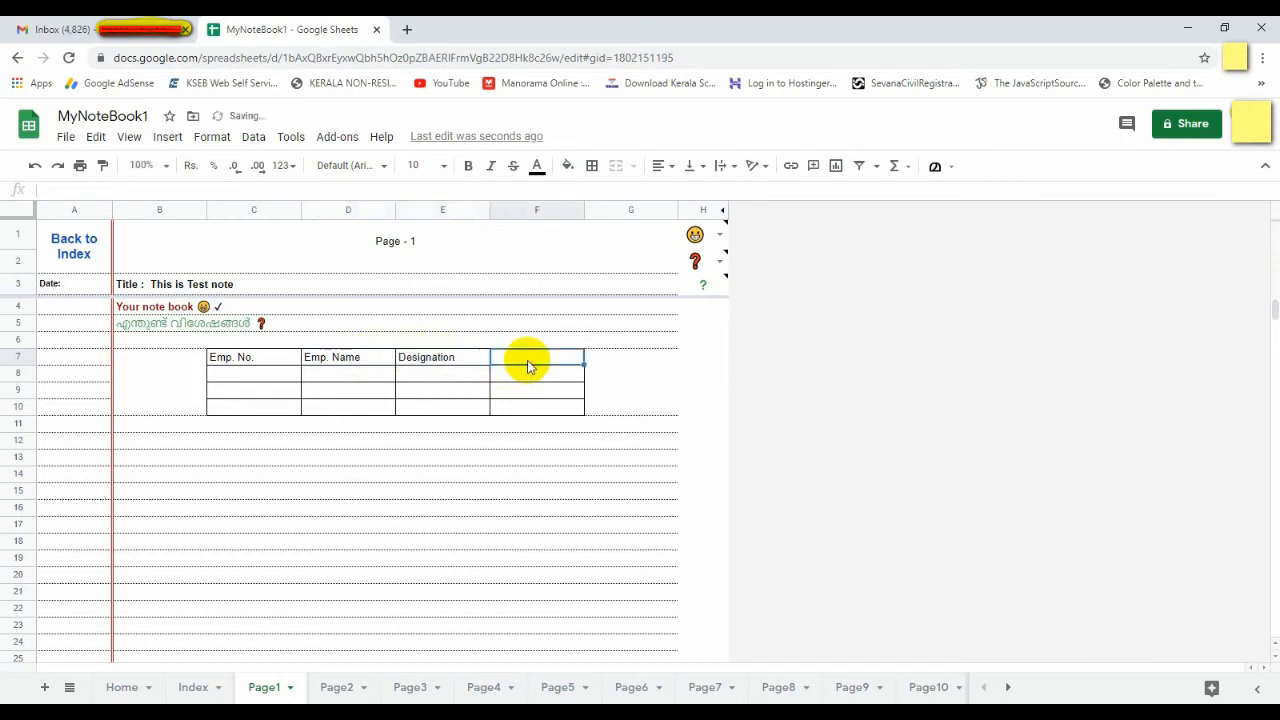
text(Dept)
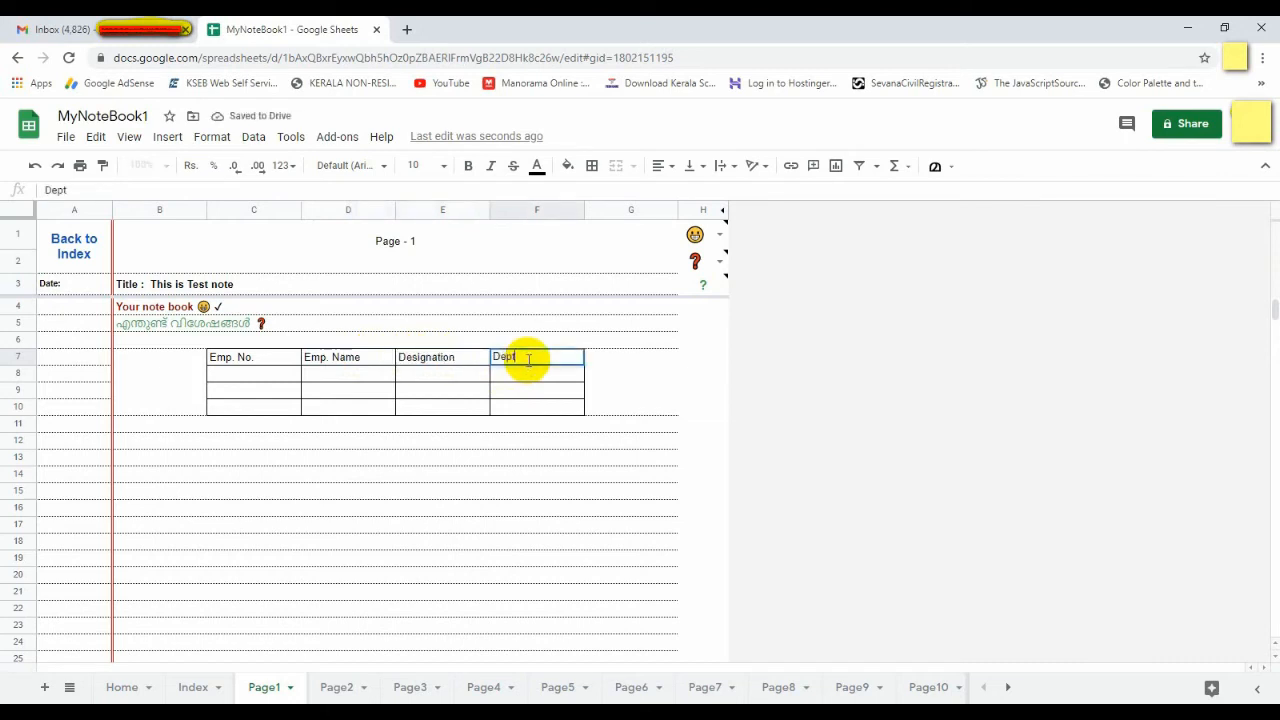
click(369, 395)
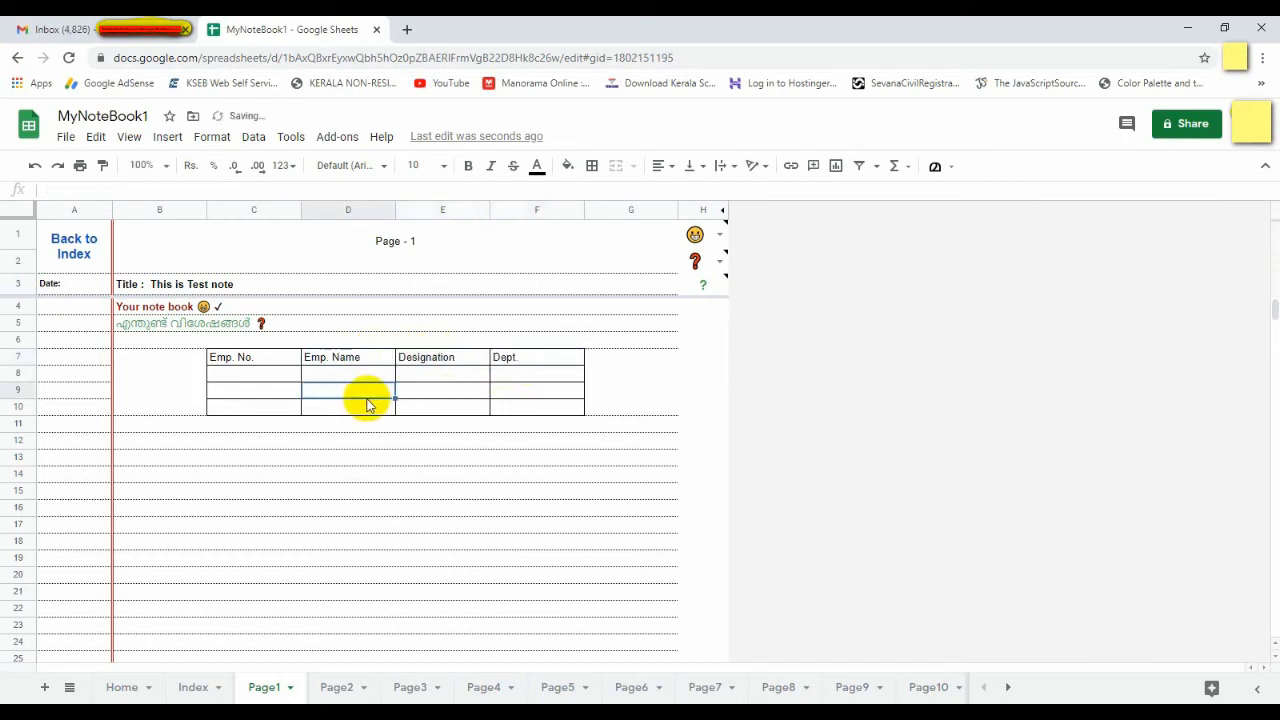
click(250, 377)
click(277, 424)
click(330, 489)
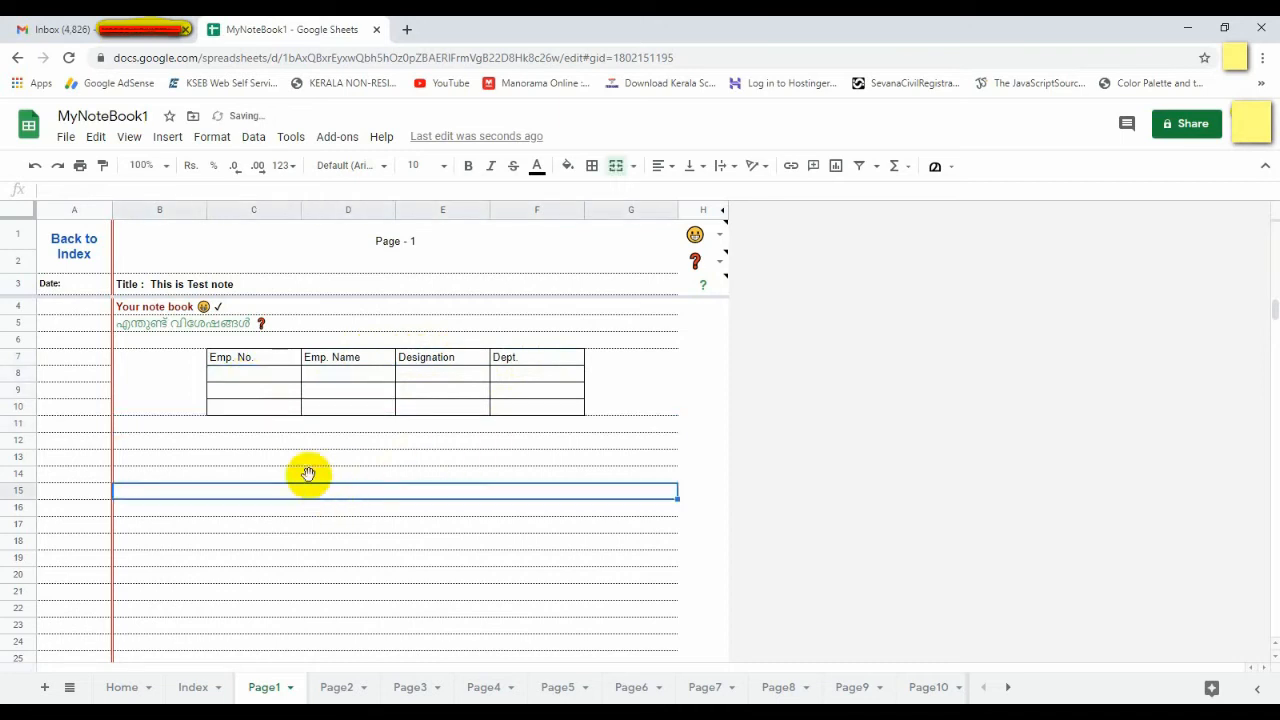
Step: Fill the table's header cells C7:F7 with yellow and make their text bold
click(277, 362)
drag(388, 362, 500, 356)
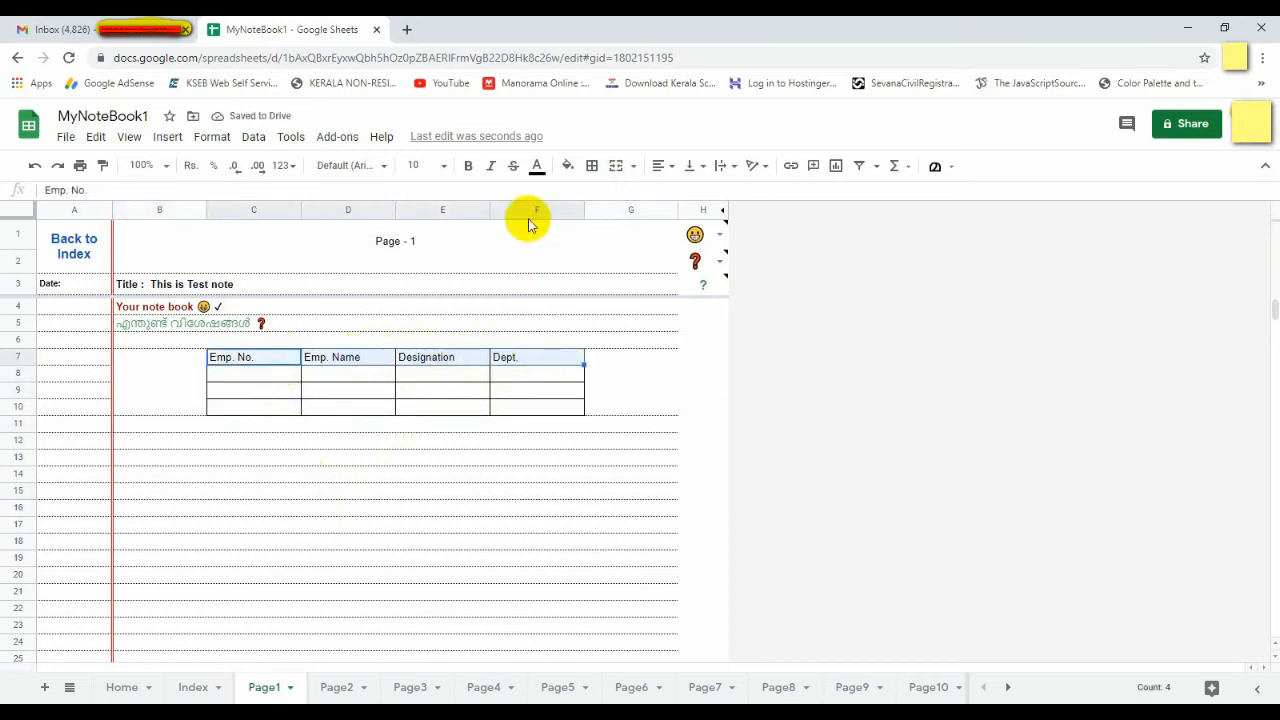
click(567, 170)
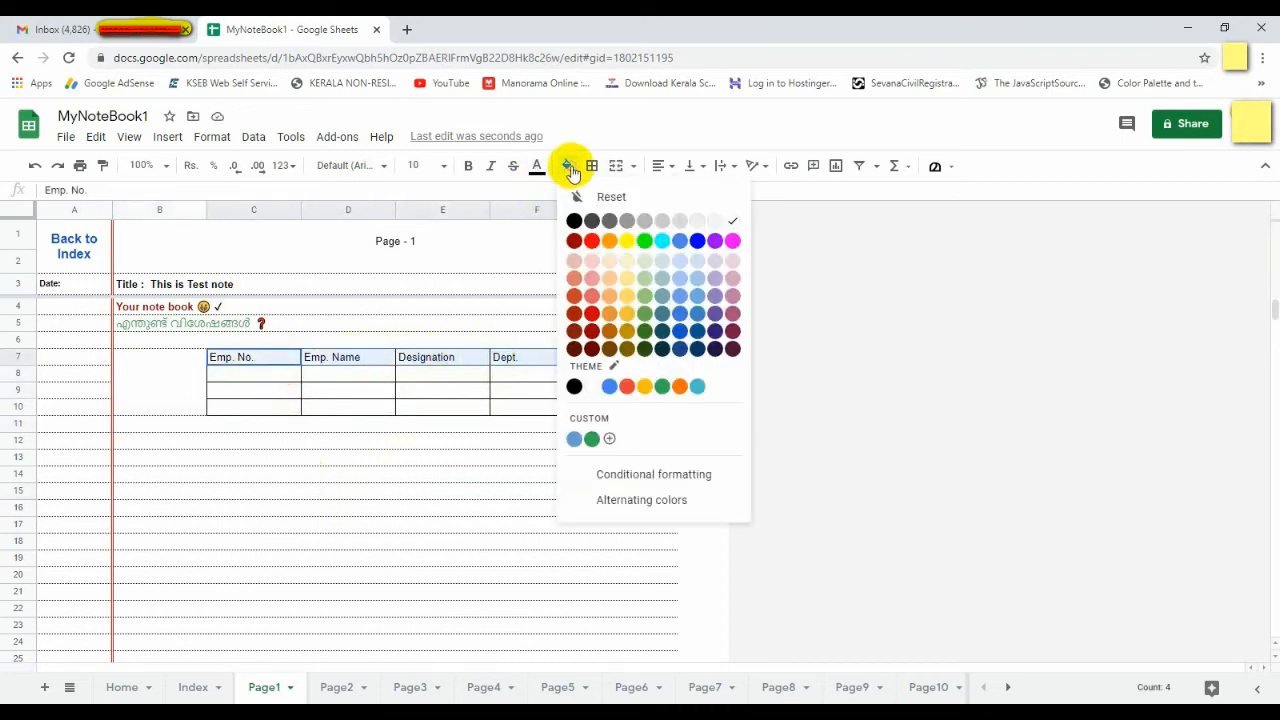
click(625, 243)
click(470, 166)
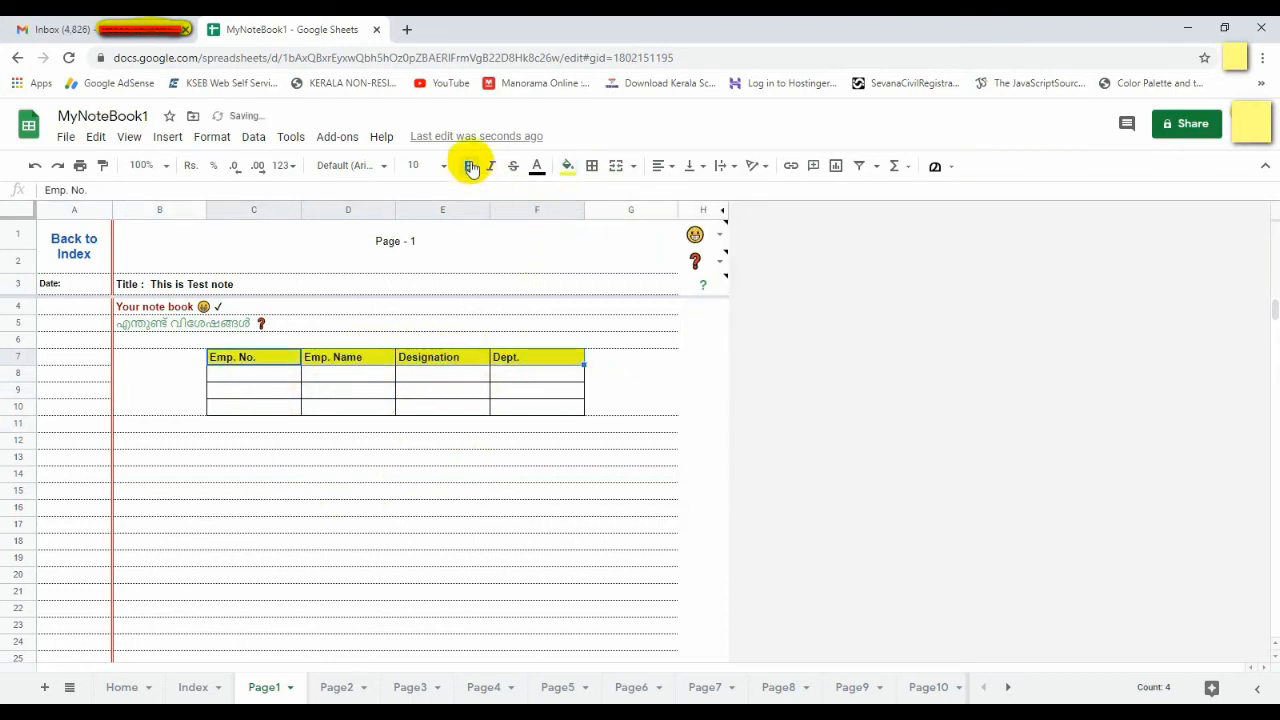
Step: Center the text of the table's header cells C7:F7 horizontally
click(664, 168)
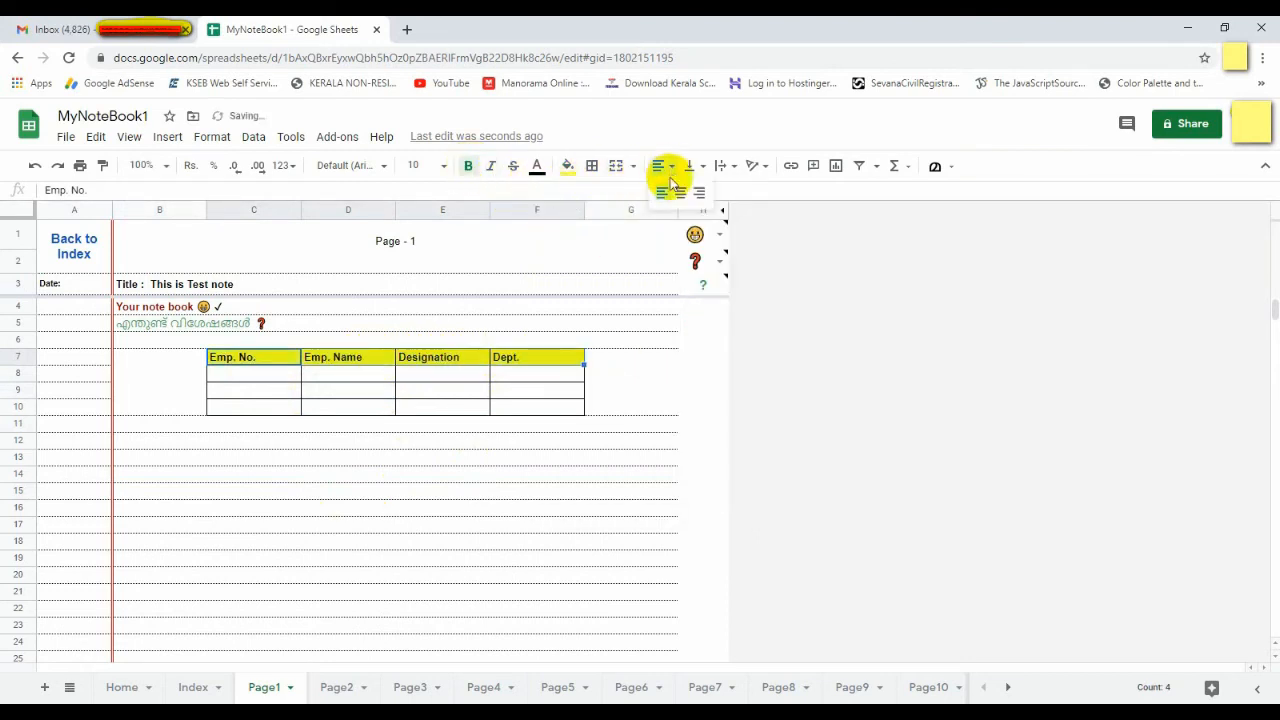
click(680, 199)
click(378, 576)
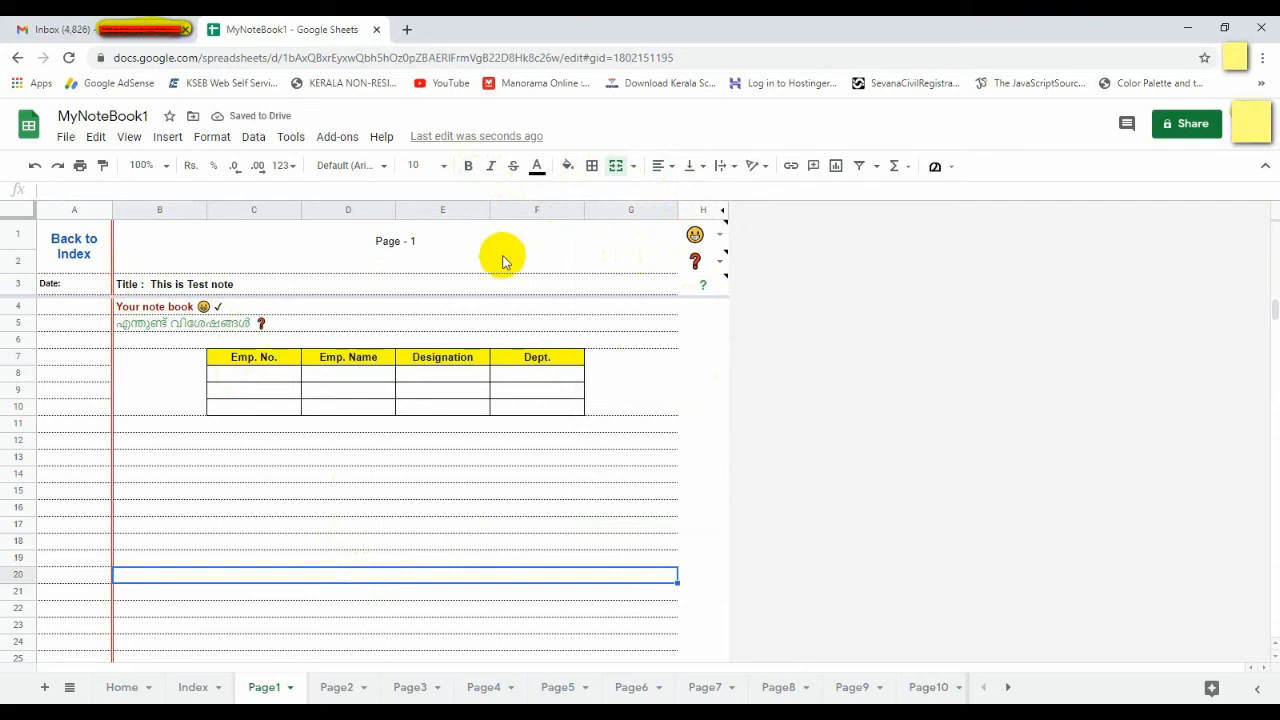
Step: Return from Page1 to the Index page through its "Back to Index" link
click(86, 252)
click(296, 425)
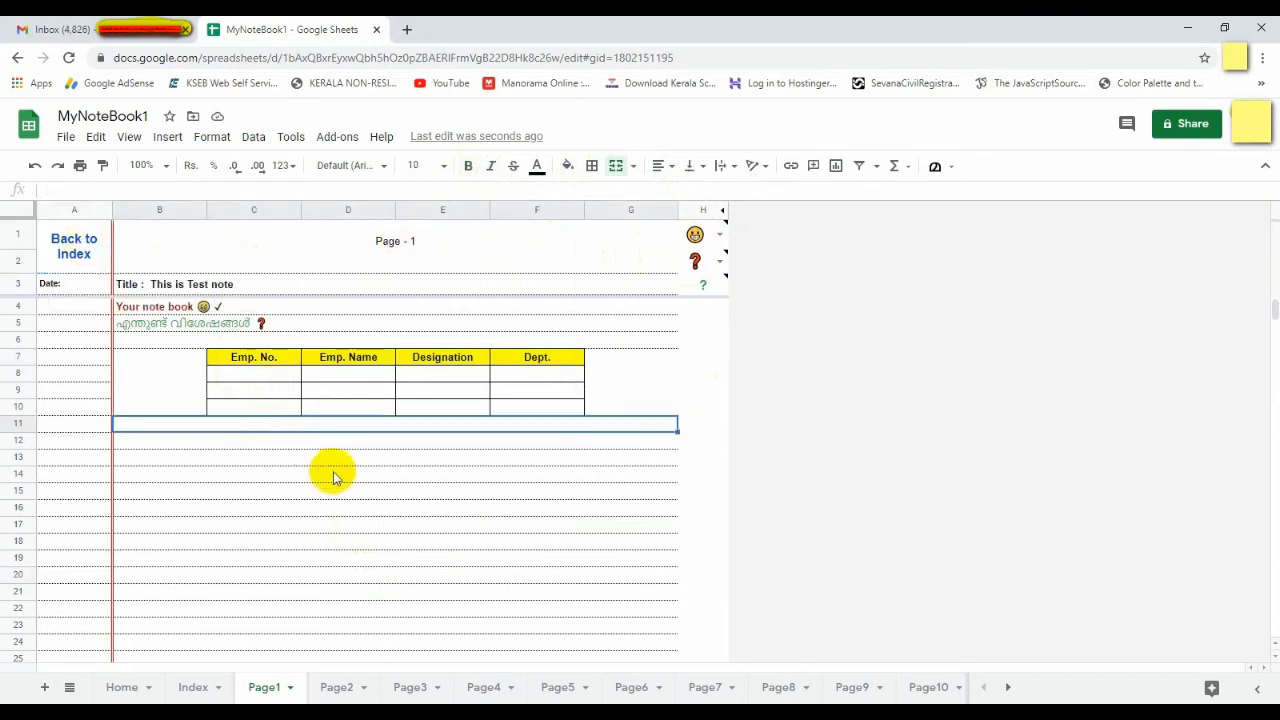
scroll(322, 470, down, 4)
scroll(321, 467, up, 8)
click(317, 462)
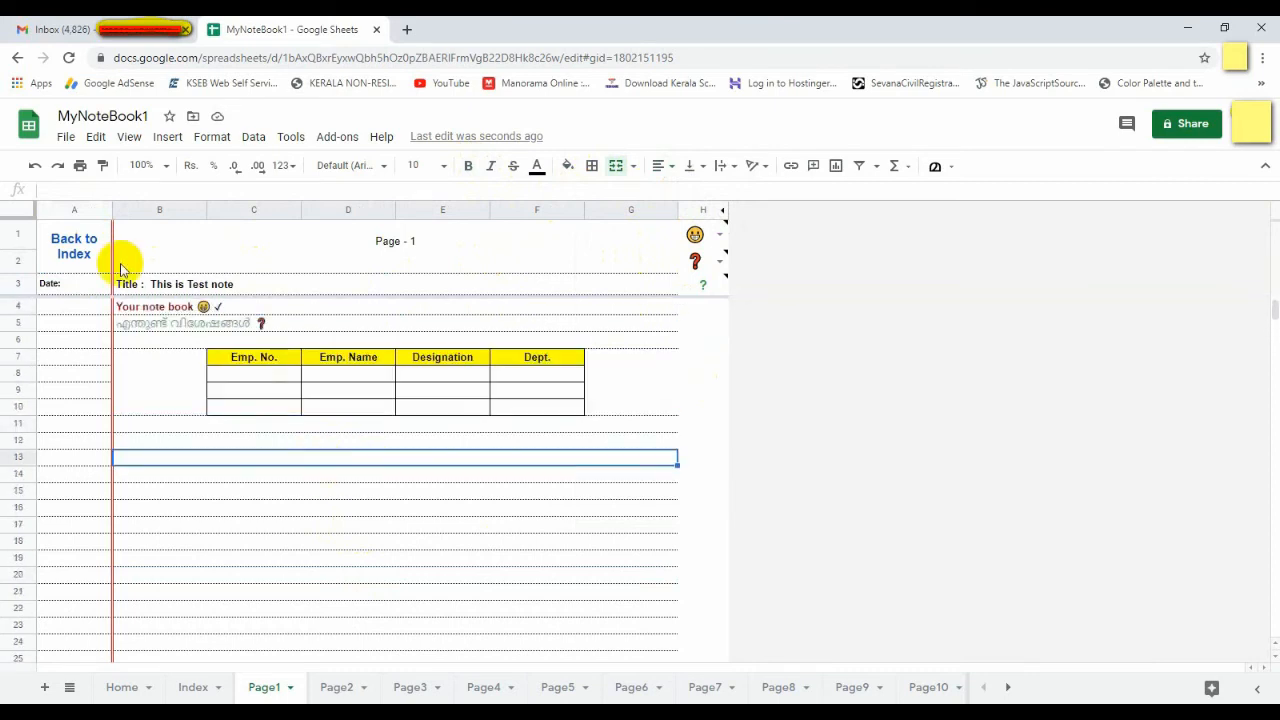
click(77, 251)
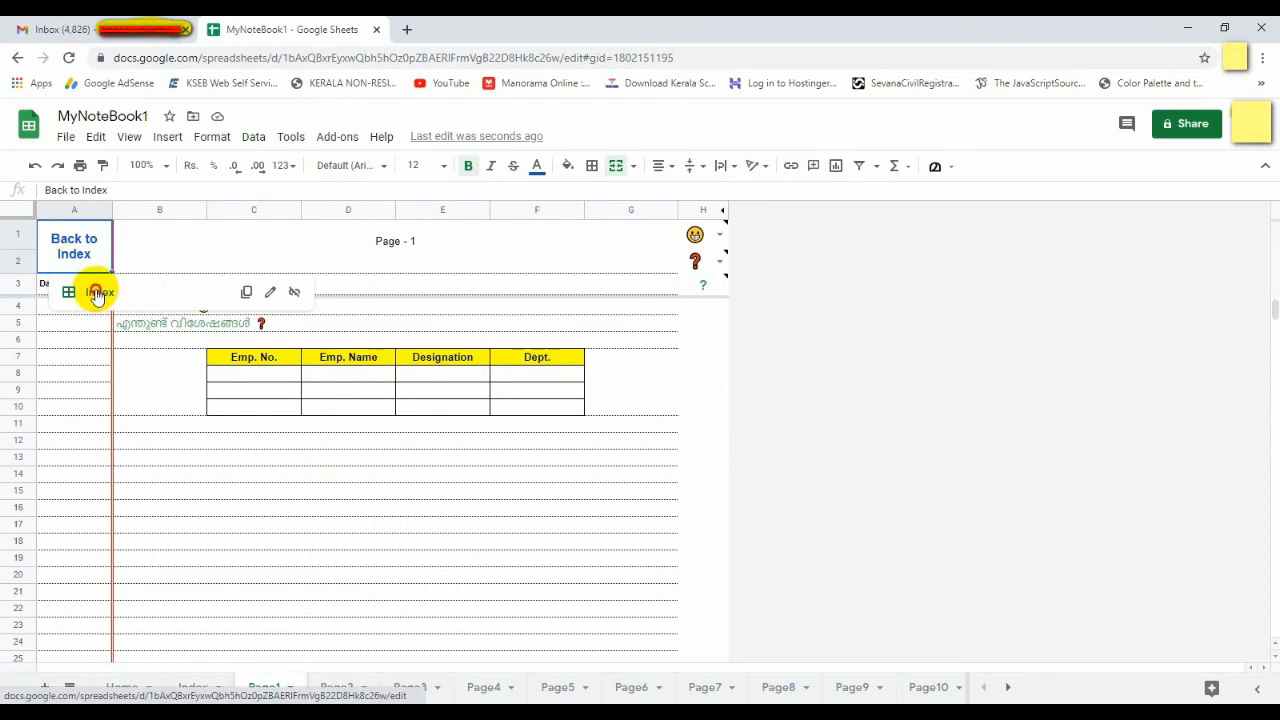
click(97, 293)
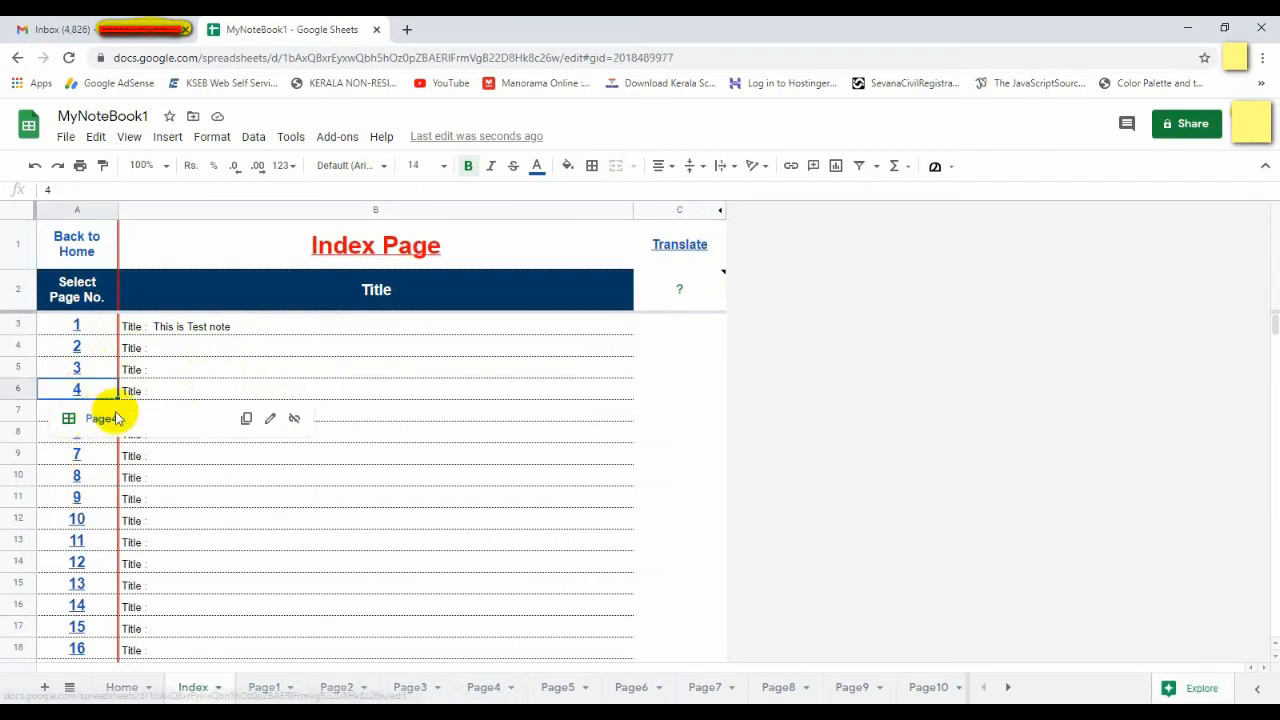
Step: Open Page4 from its index entry to view the blank page, and go back to the Index page
click(106, 416)
scroll(308, 464, up, 2)
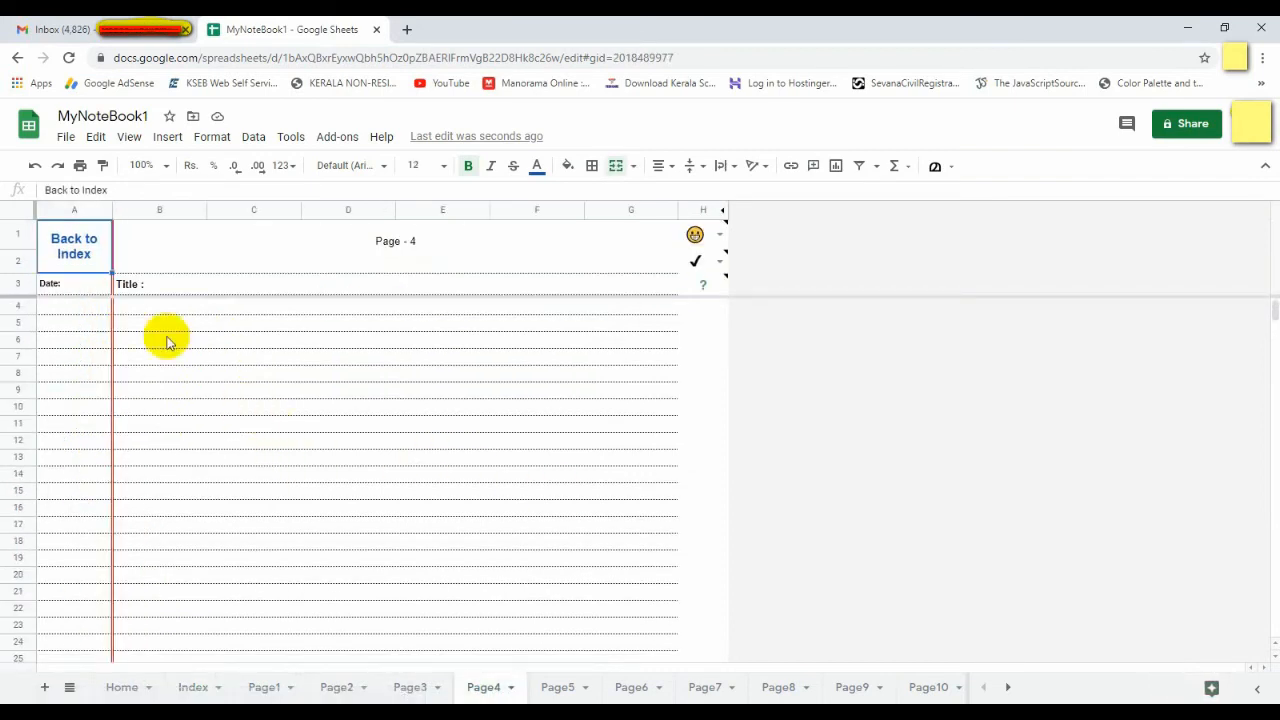
click(86, 256)
click(100, 292)
Step: Open Page25 from the last numbered index entry, and return to the Index page
scroll(95, 485, down, 5)
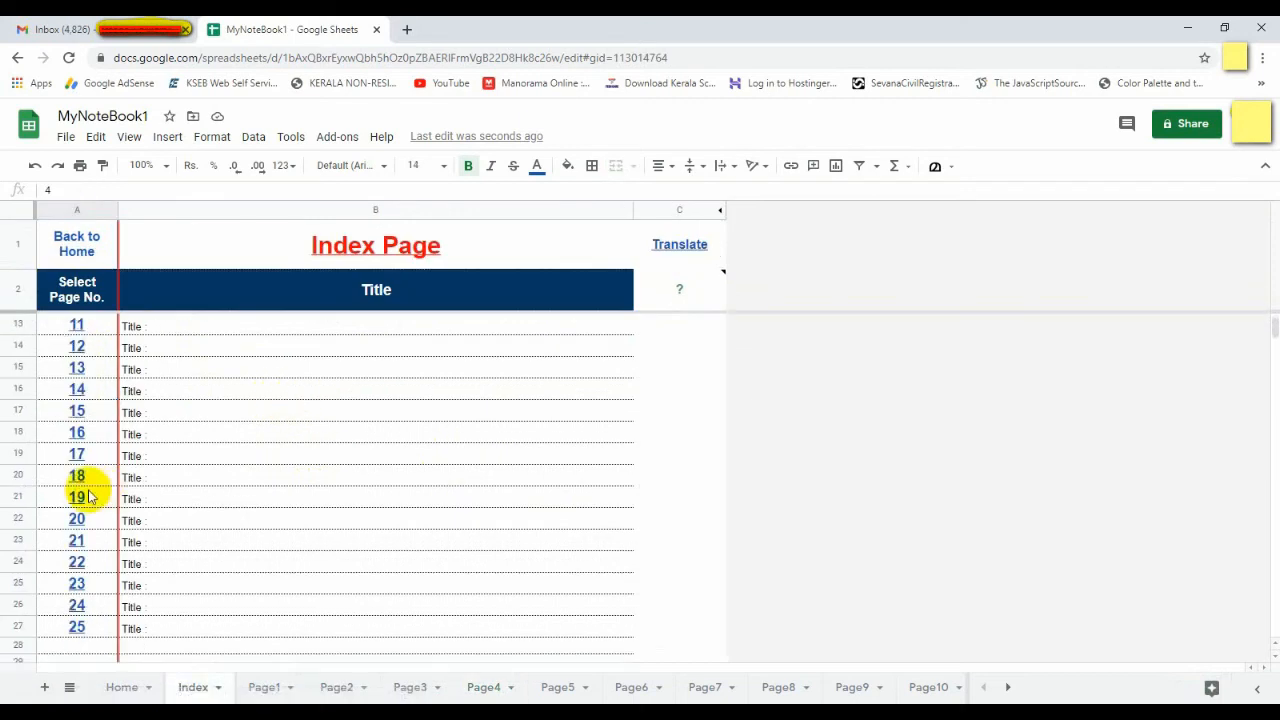
click(78, 414)
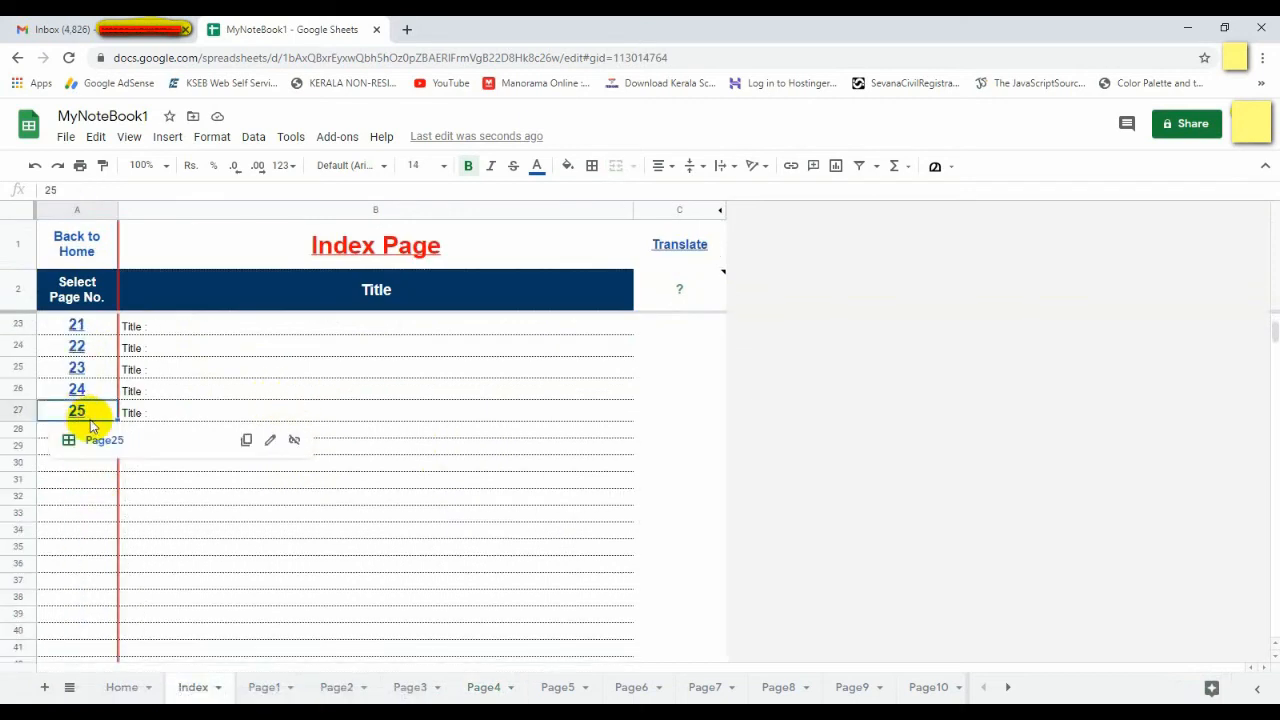
click(104, 441)
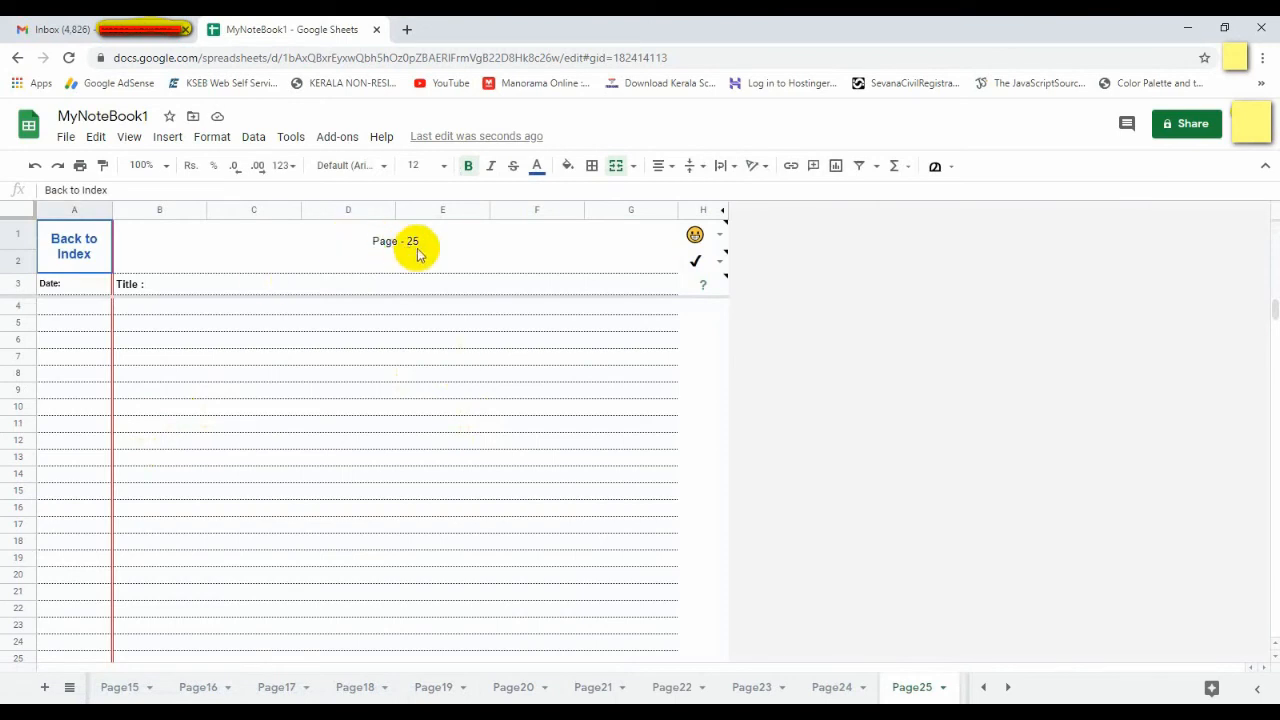
click(78, 257)
click(97, 292)
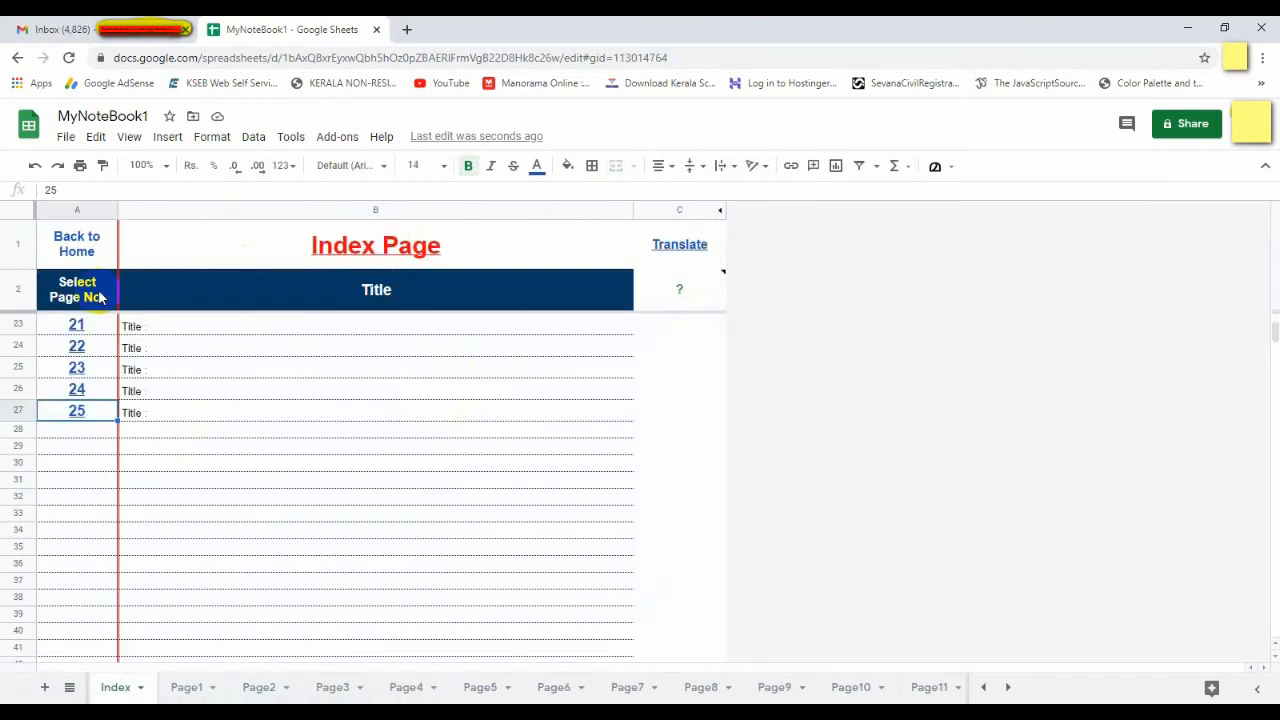
Step: Check the title cells of the index entries for pages 2 and 3, and open the linked Translate sheet
scroll(176, 380, up, 5)
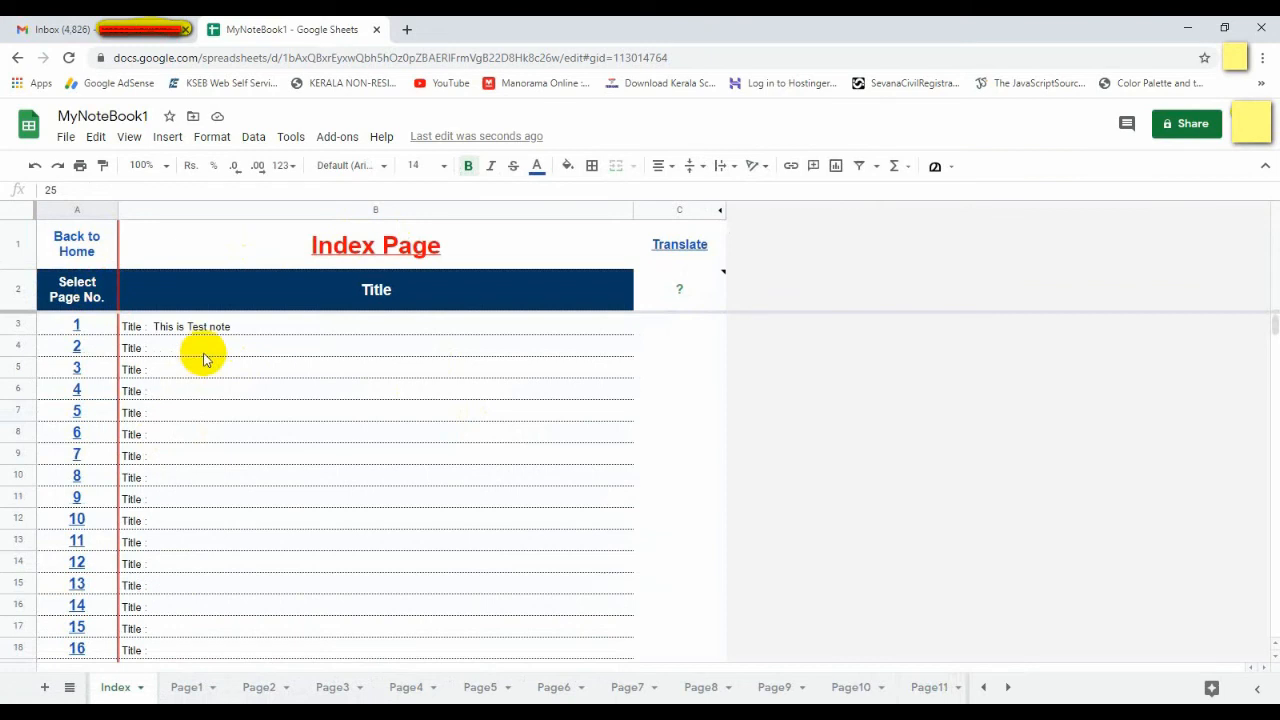
click(206, 352)
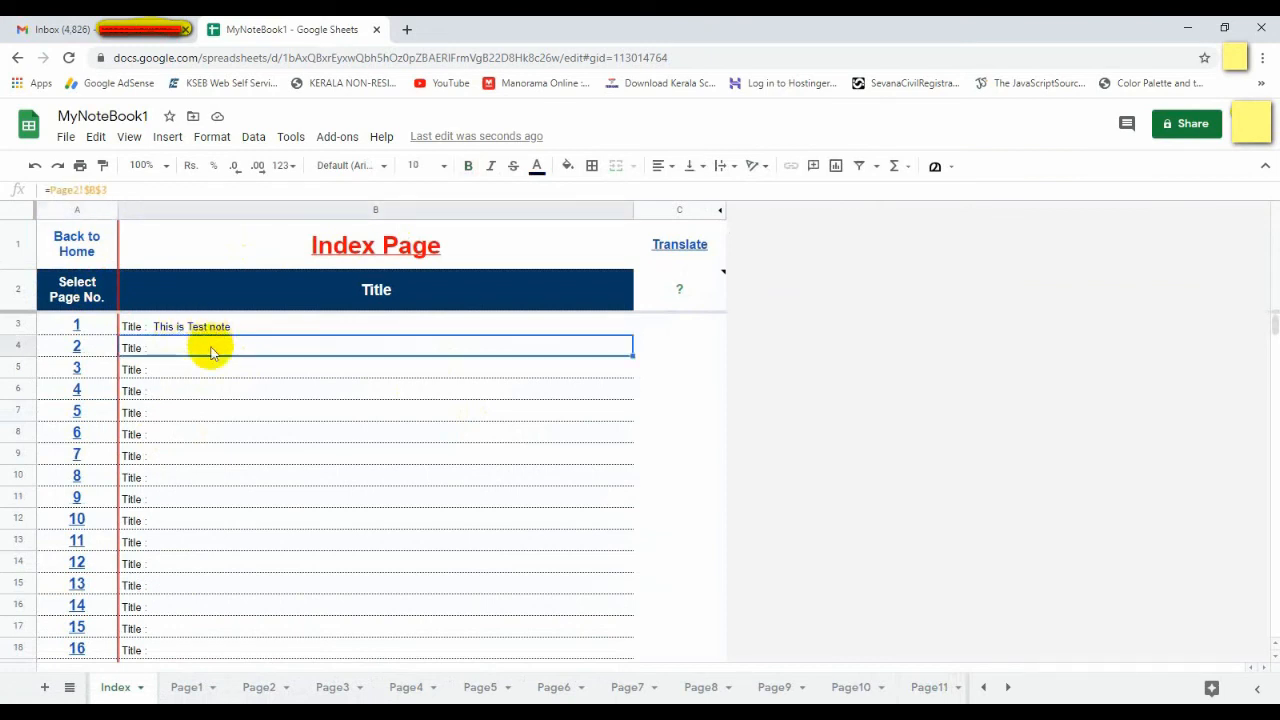
click(235, 373)
click(242, 348)
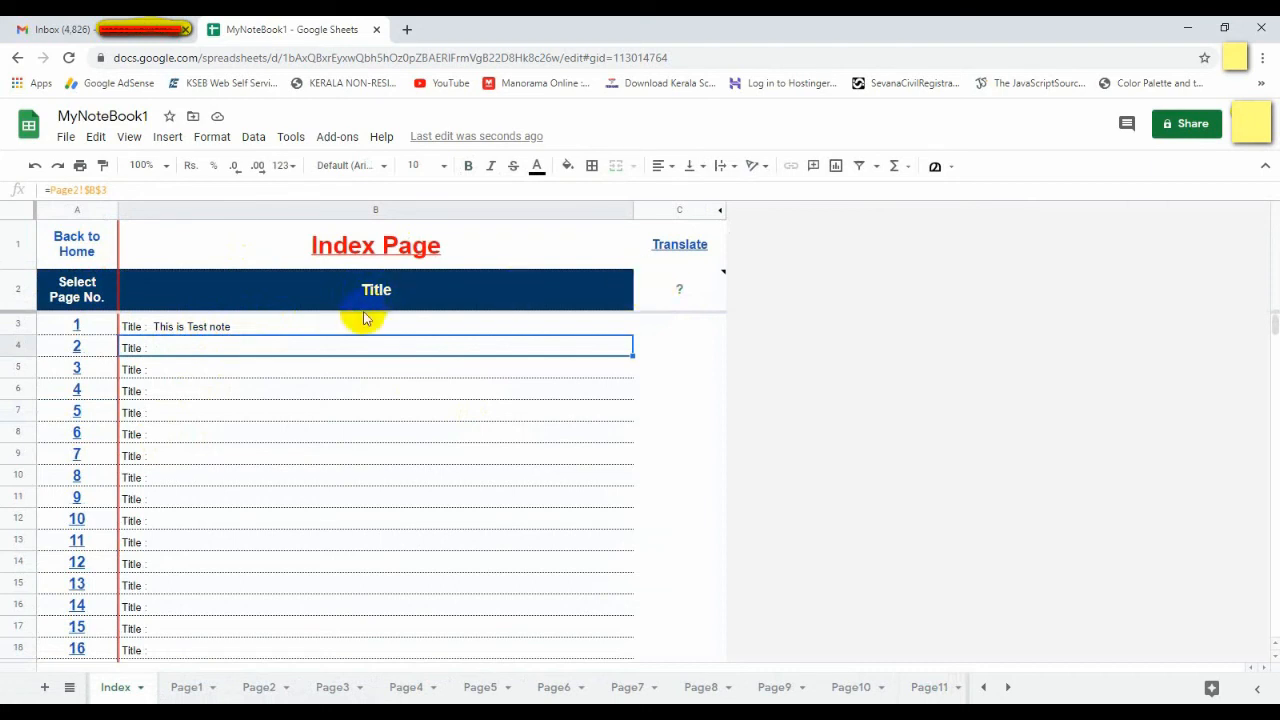
click(683, 251)
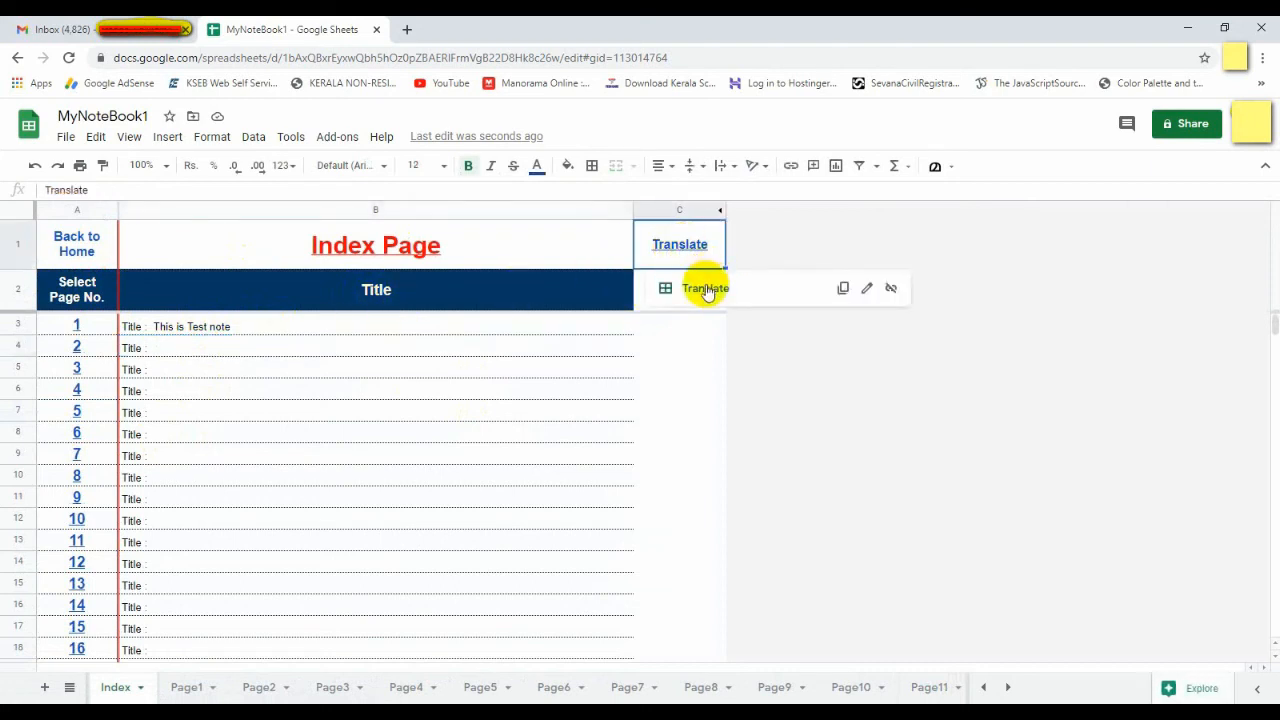
click(706, 289)
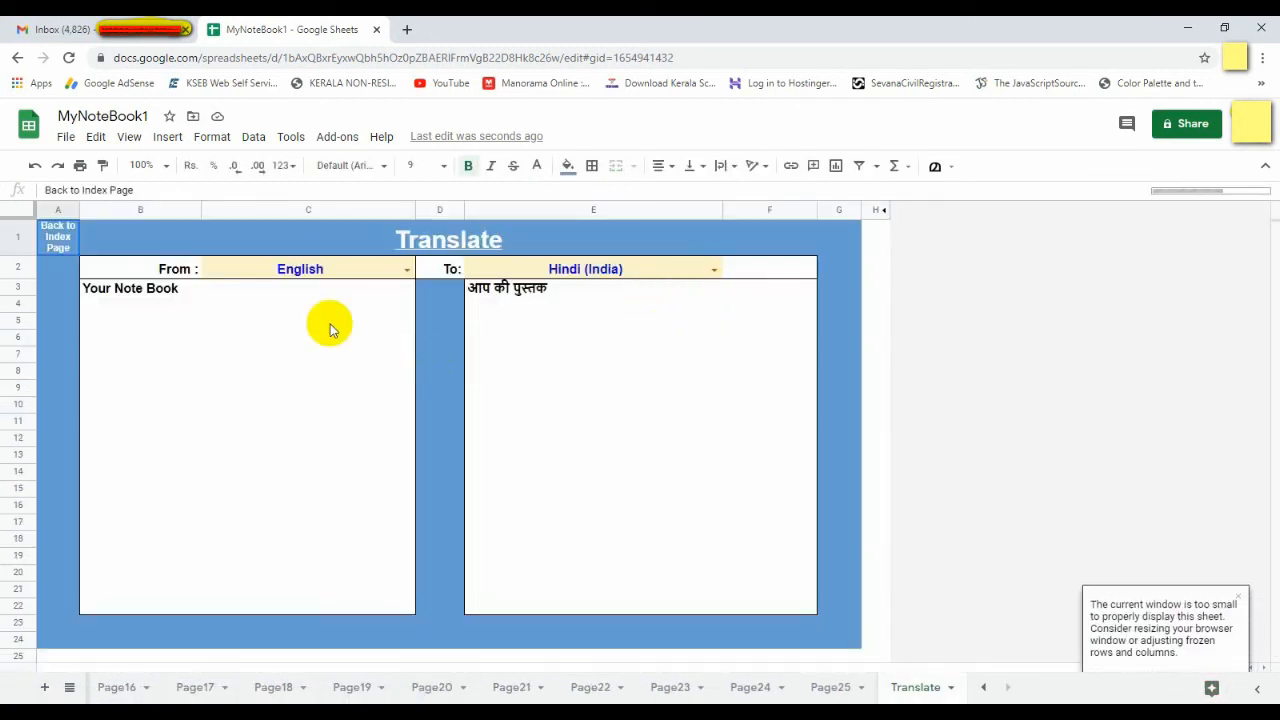
Step: Append "aaa" to the English source text "Your Note Book" to test the translation, and remove it again
click(181, 296)
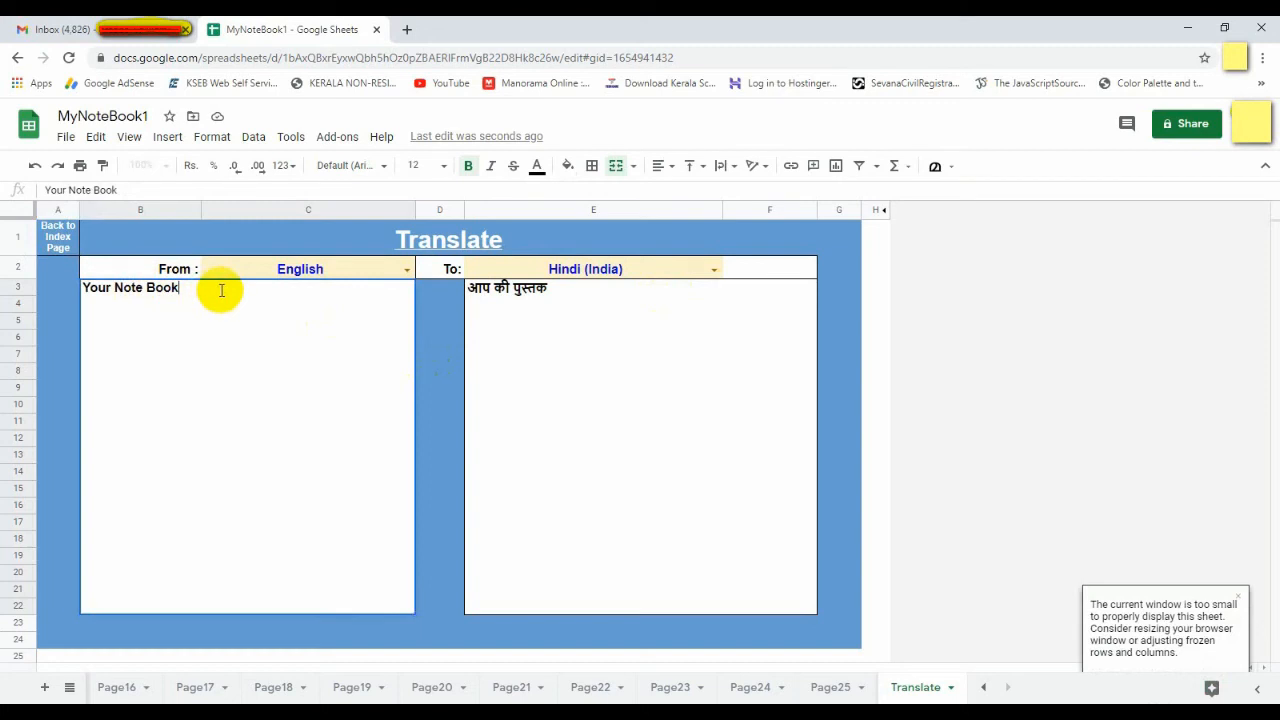
text(a)
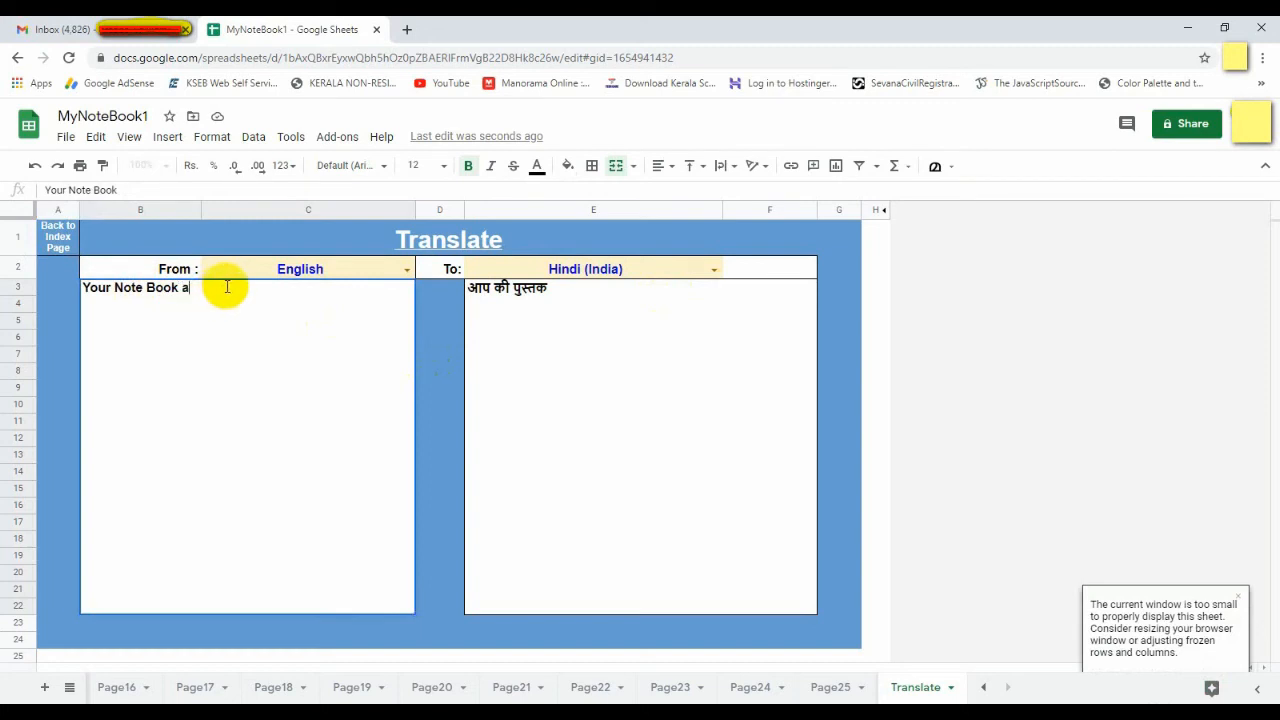
text(aa)
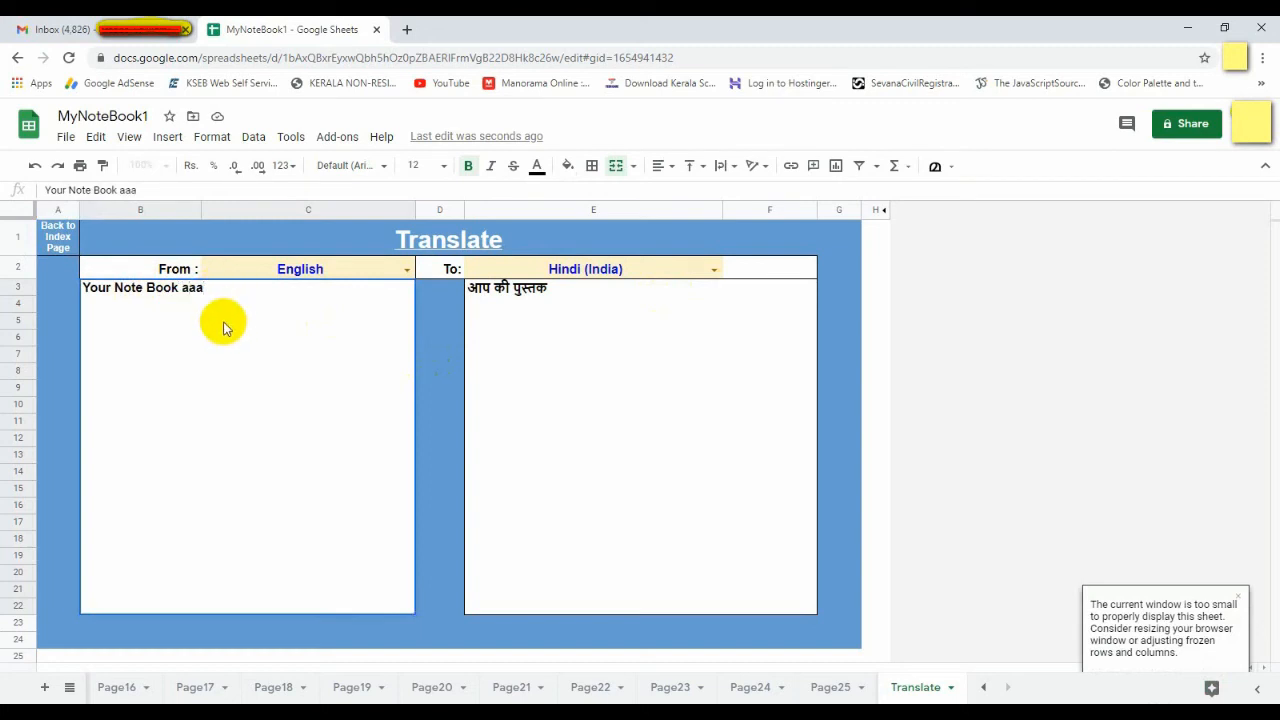
click(549, 381)
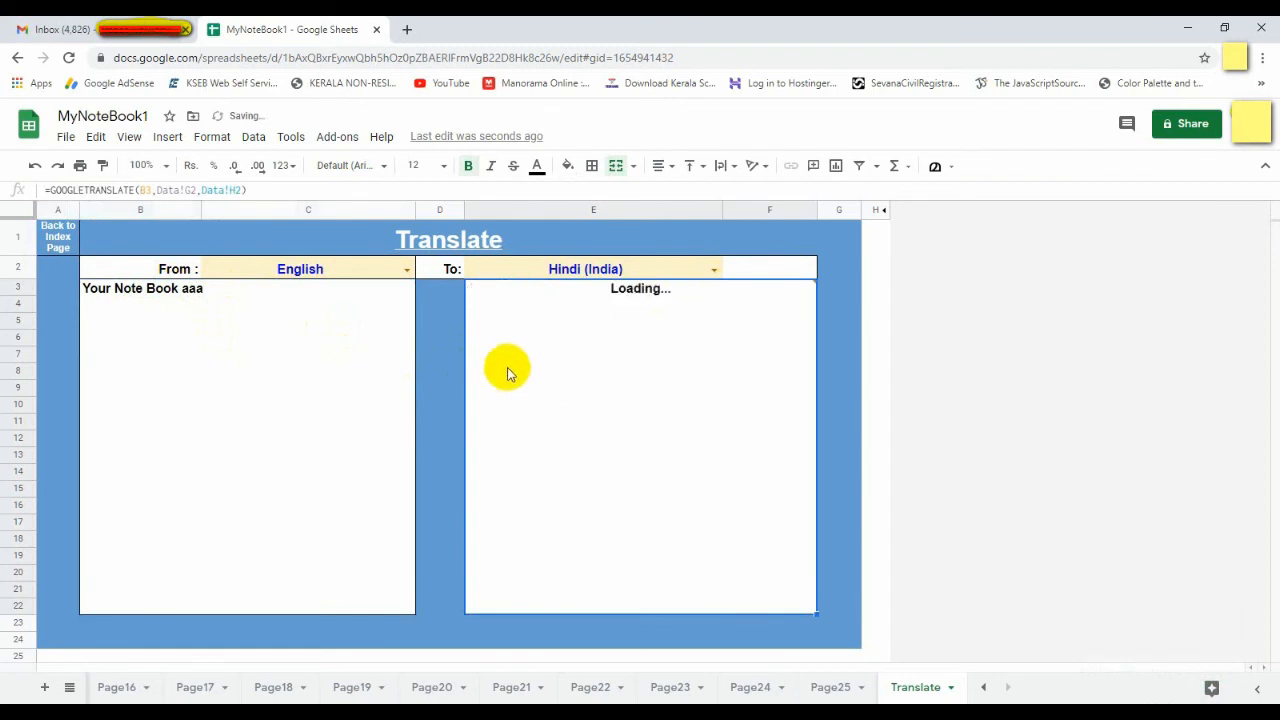
double_click(244, 294)
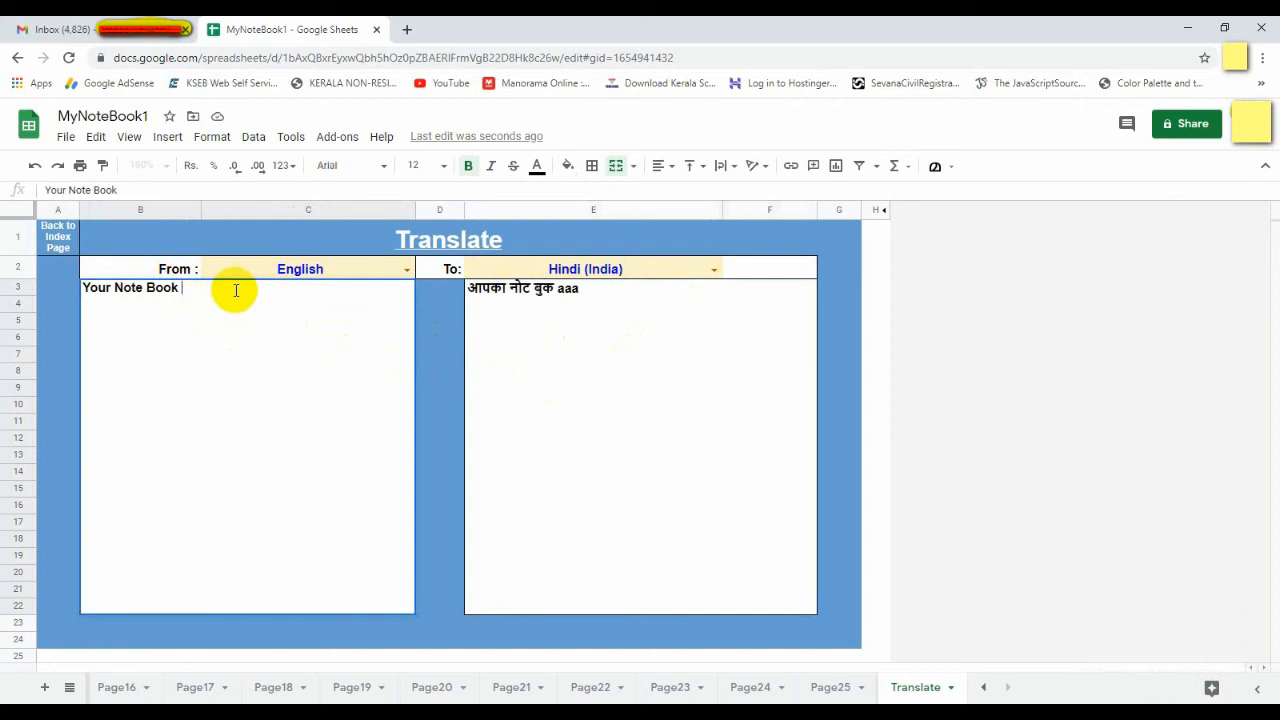
click(520, 391)
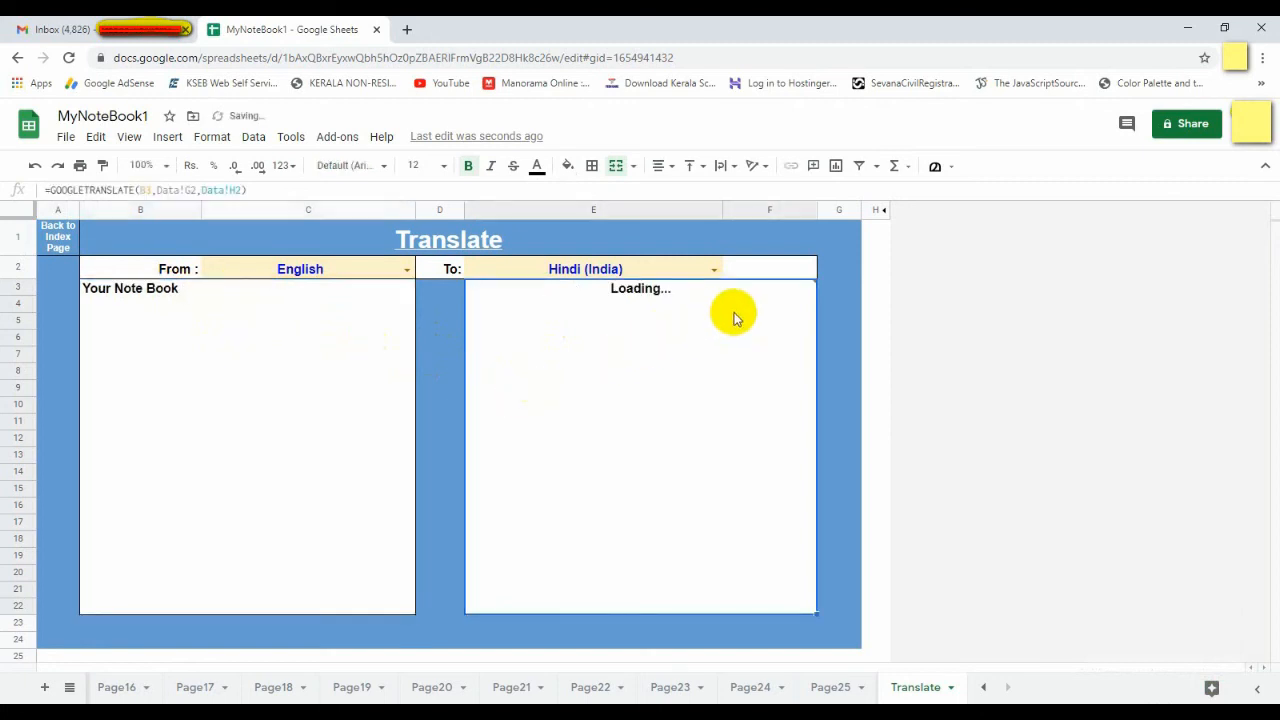
Step: Set the target language of the translation to Malayalam (India)
click(714, 271)
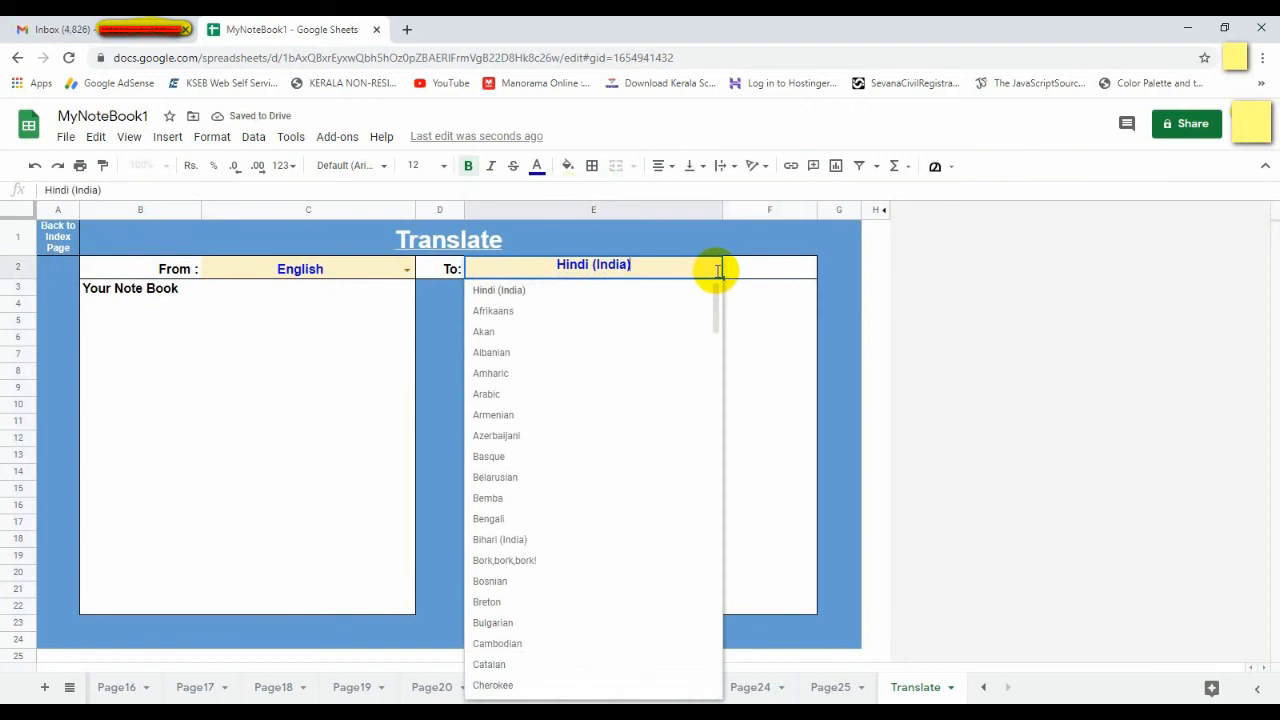
drag(714, 294, 716, 501)
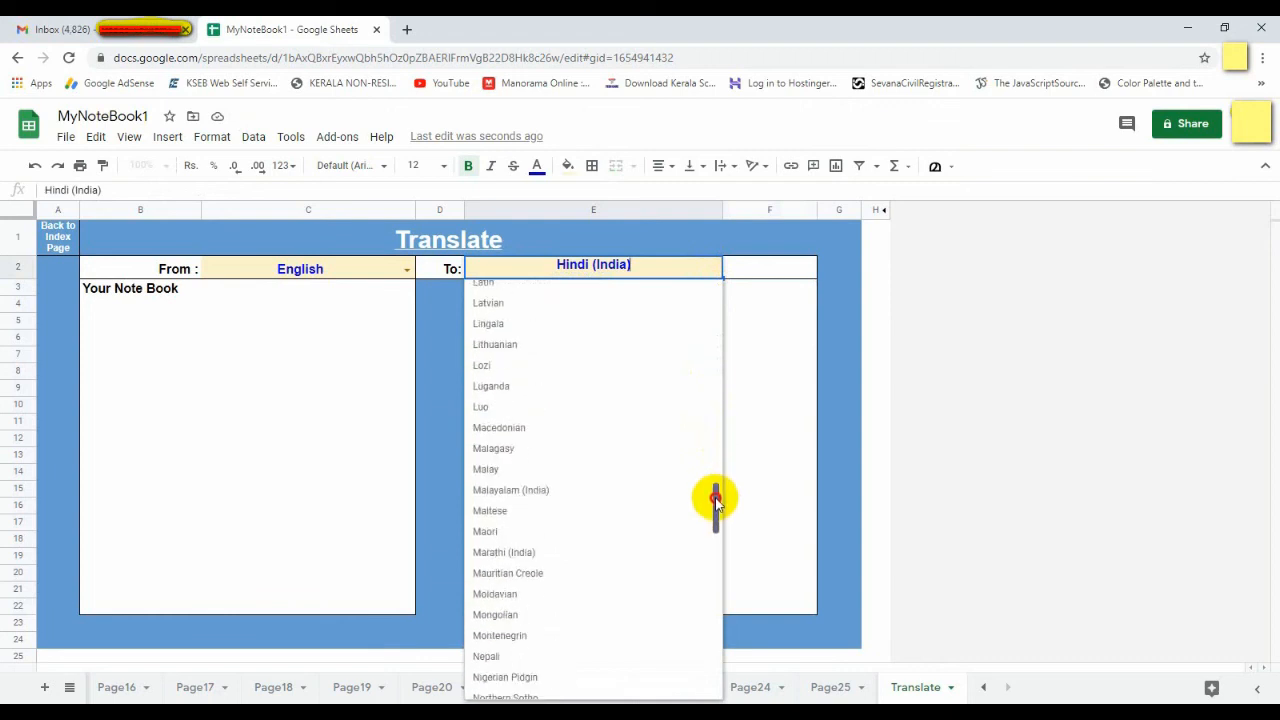
click(510, 490)
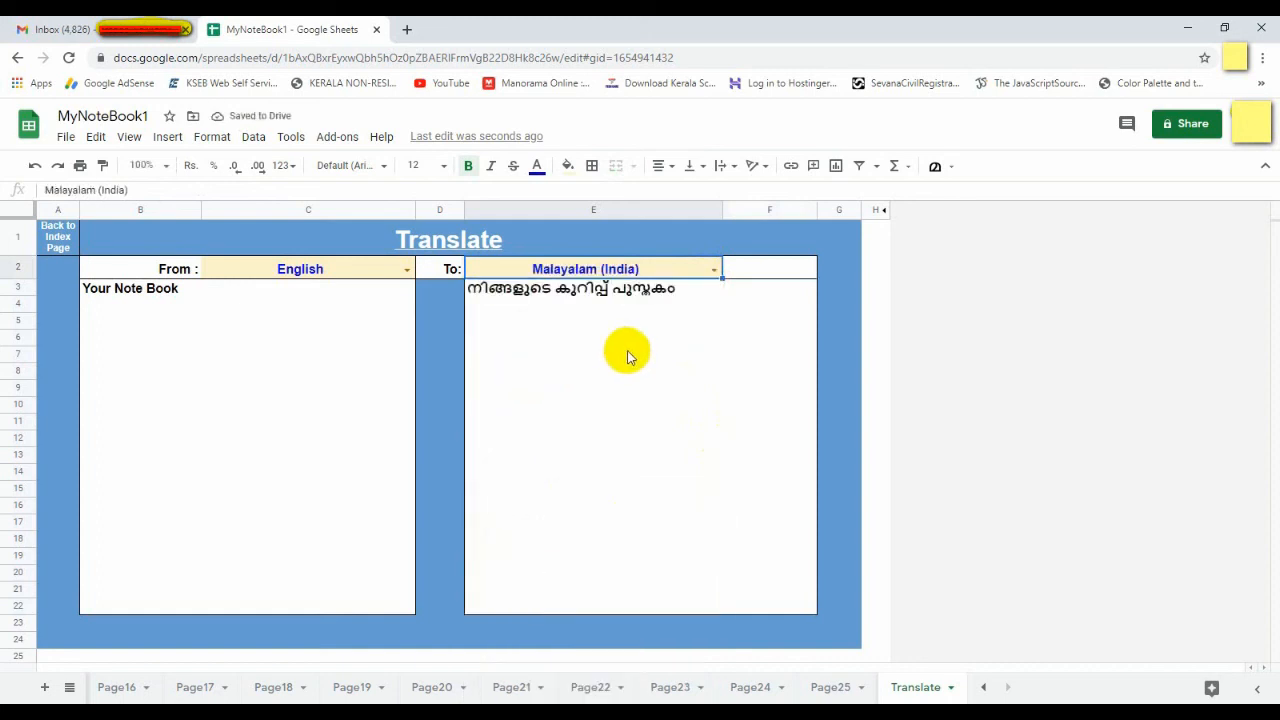
Step: Set the translation's target language back to Hindi (India) and select the English source text cell
click(714, 271)
drag(716, 310, 727, 272)
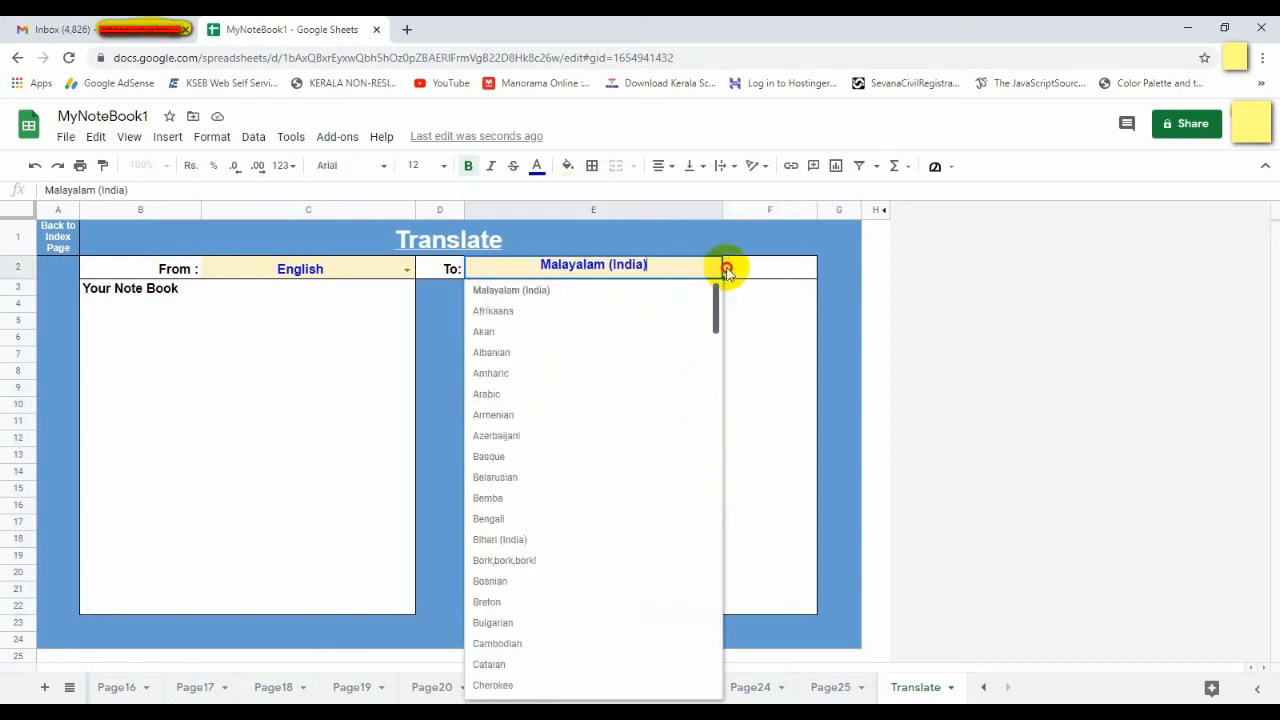
drag(716, 305, 697, 418)
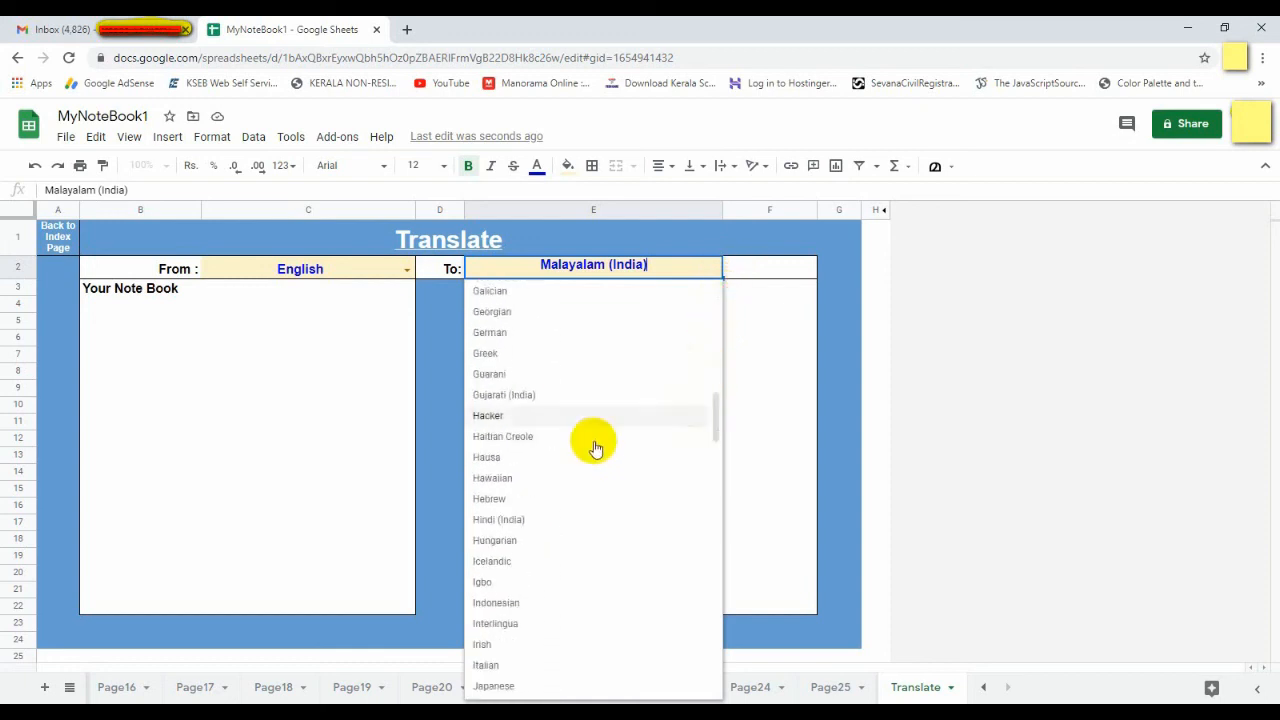
click(484, 520)
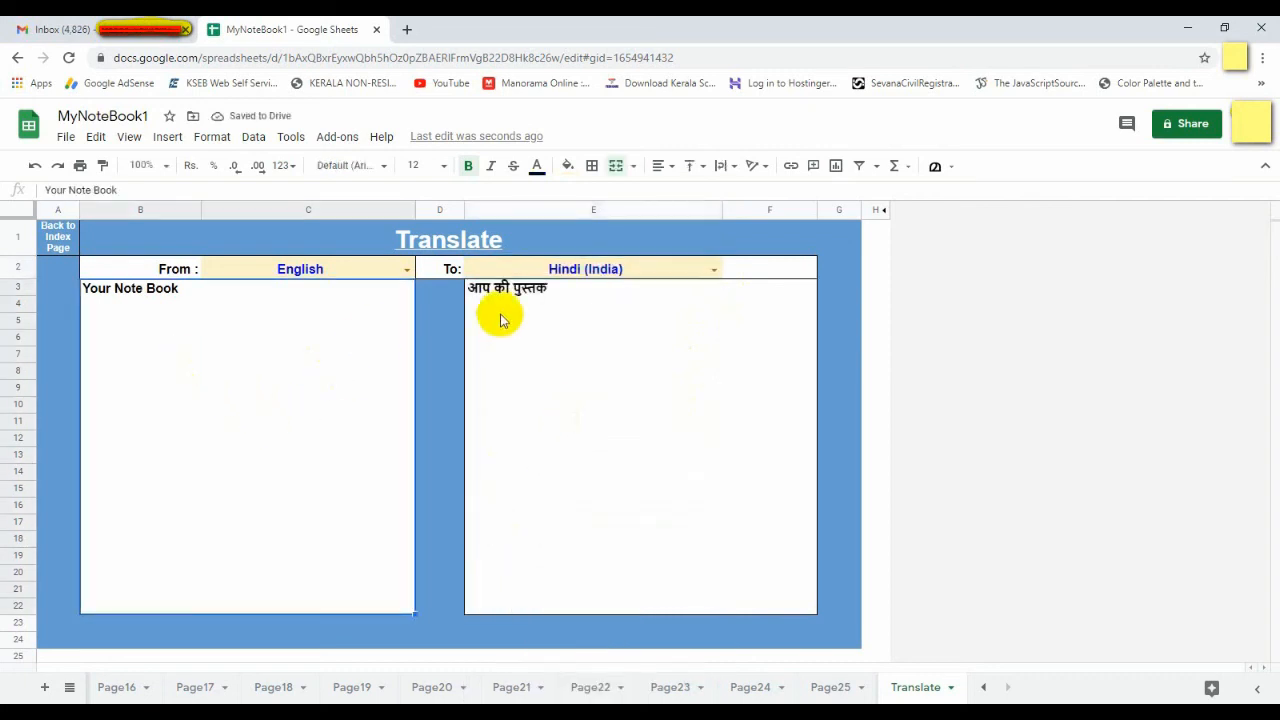
click(113, 282)
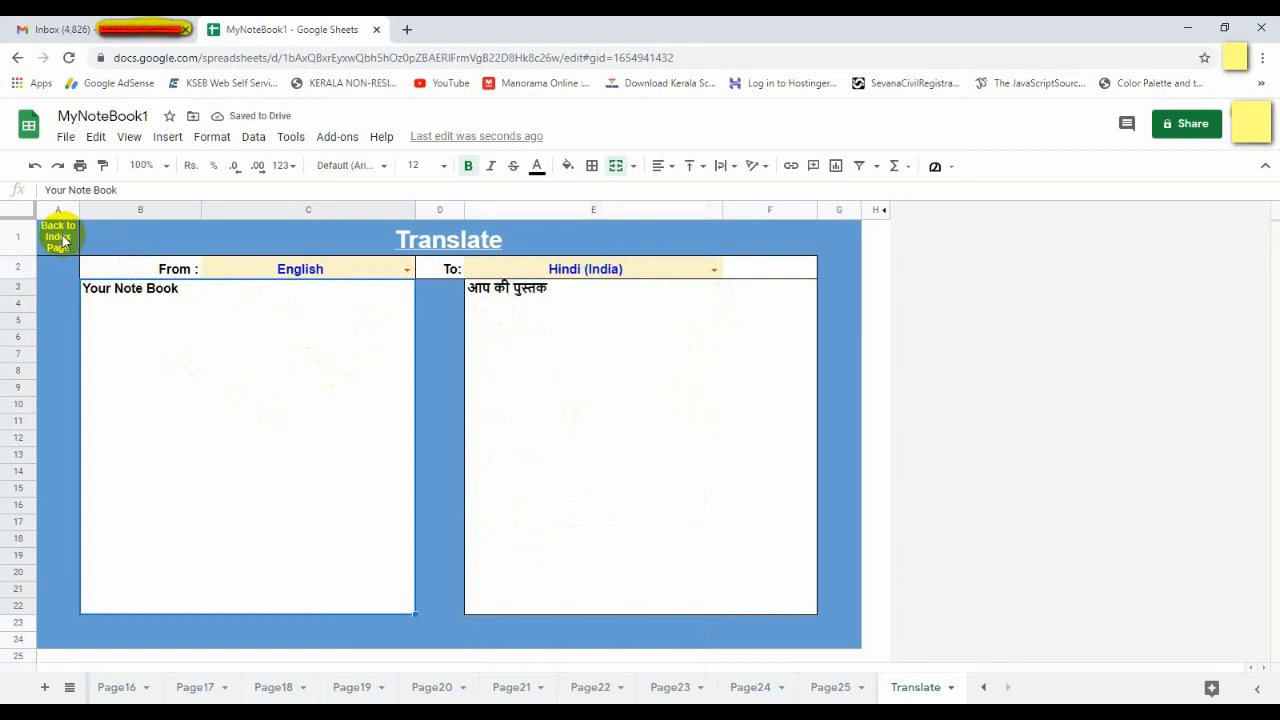
Step: Return from the Translate sheet to the Index page through its "Back to Index Page" link
mouse_move(62, 240)
click(90, 274)
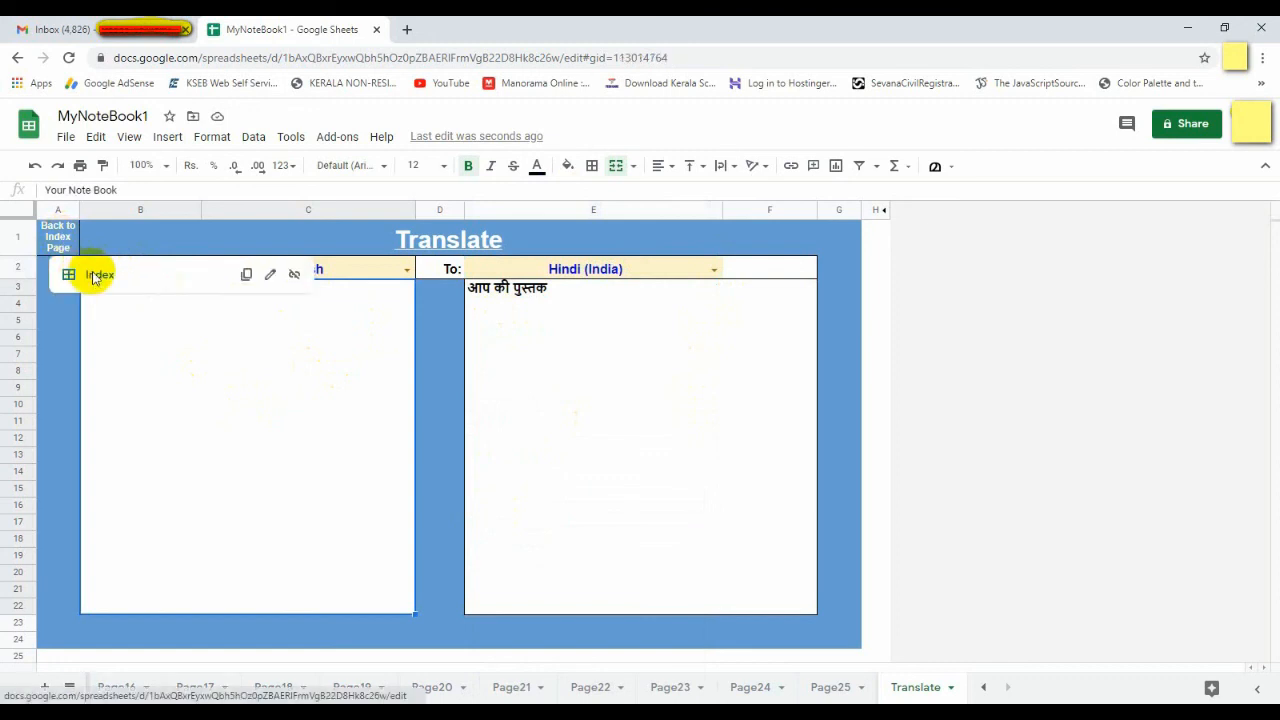
click(293, 390)
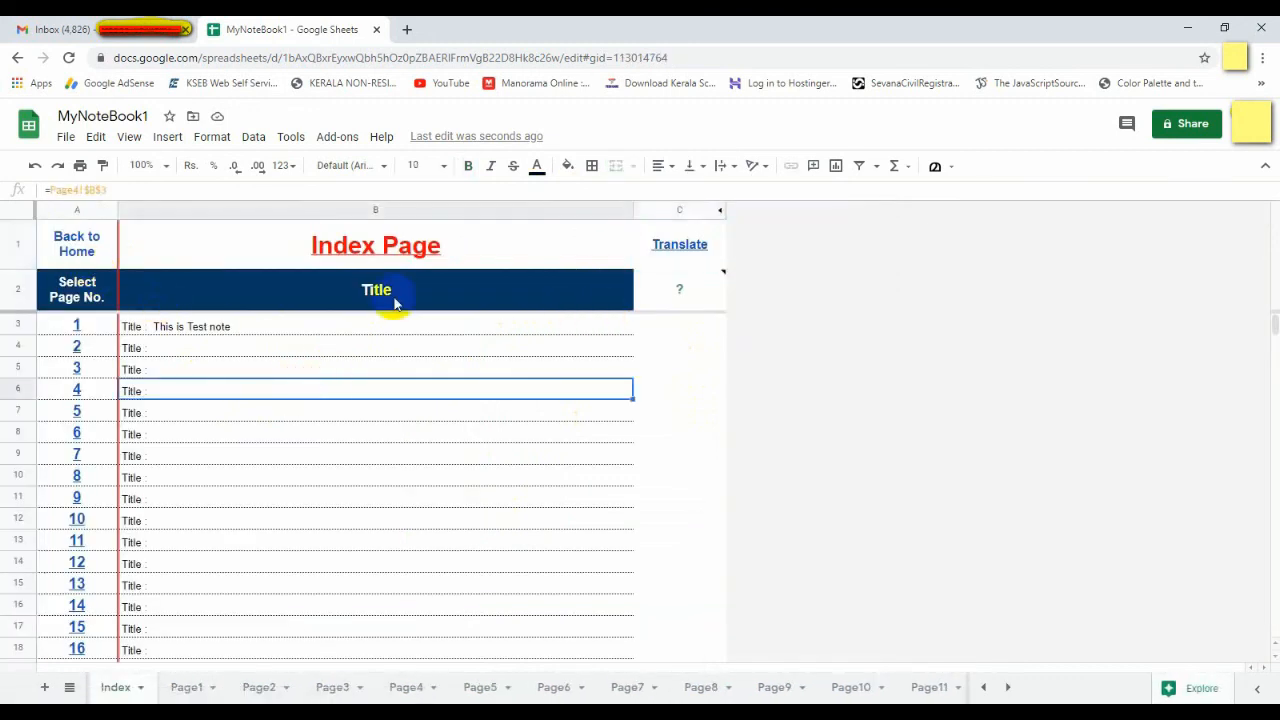
Step: Go back to the Home sheet from the Index page and look over the notebook's cover
click(81, 250)
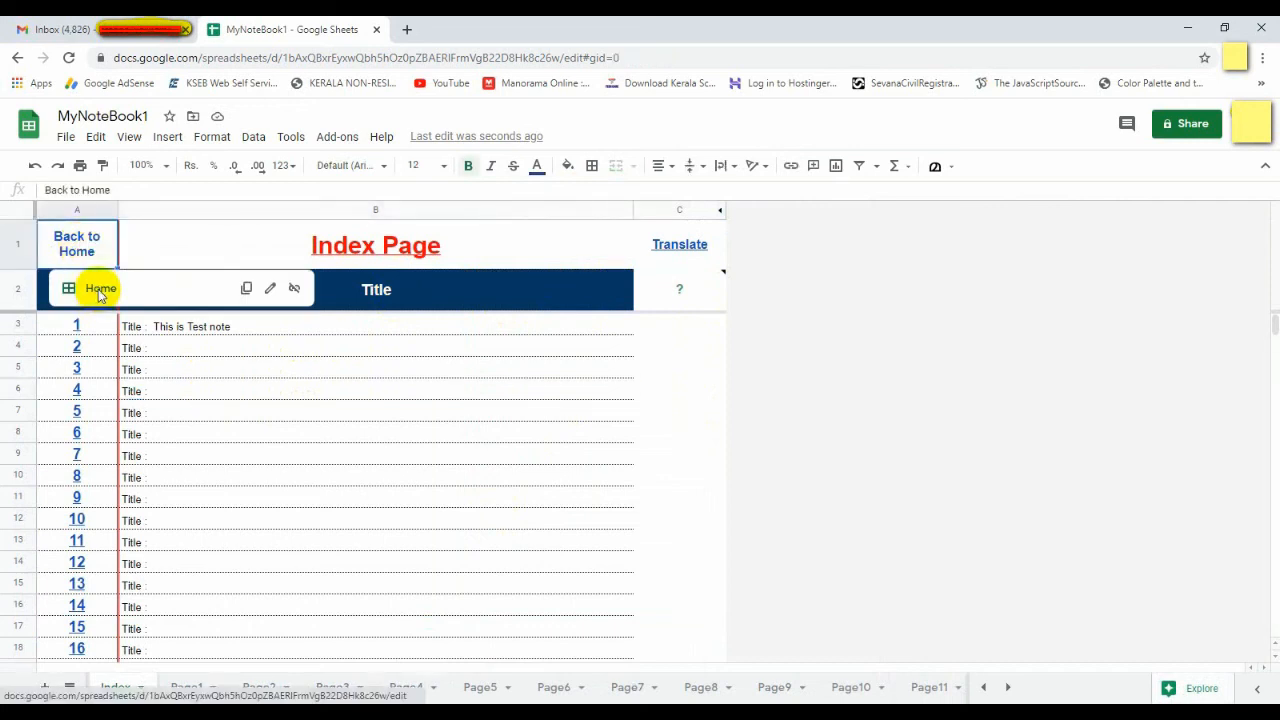
click(100, 290)
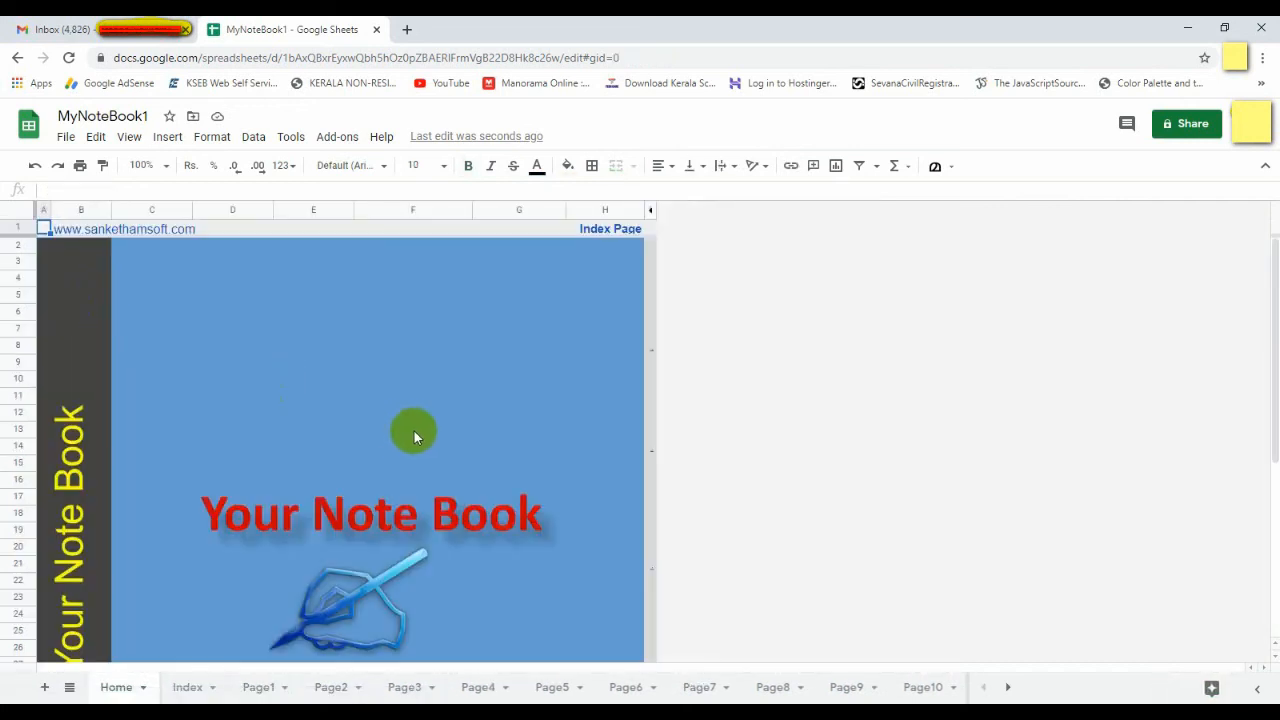
scroll(414, 436, down, 3)
scroll(414, 429, down, 2)
scroll(405, 423, up, 2)
scroll(405, 430, up, 3)
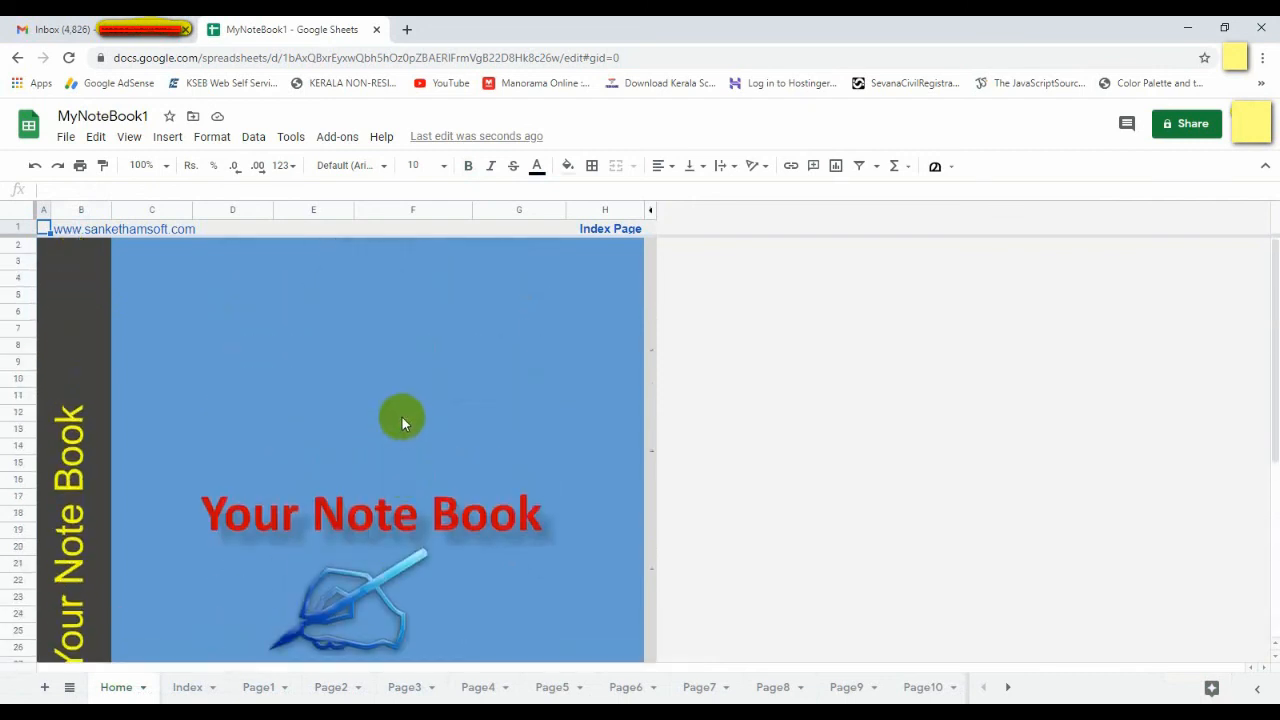